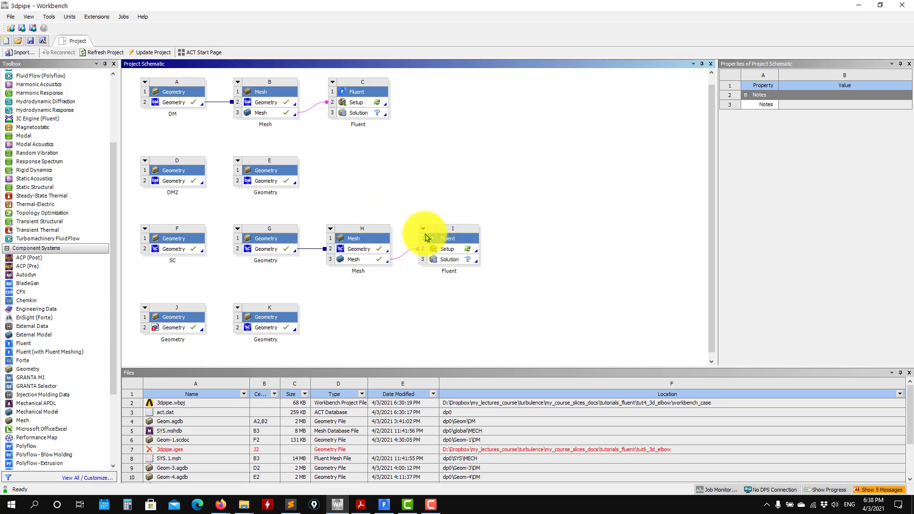
Check the directory name of the Mesh cell in system H and browse the tut4_3d_elbow and fluent_case folders in File Explorer
click(363, 261)
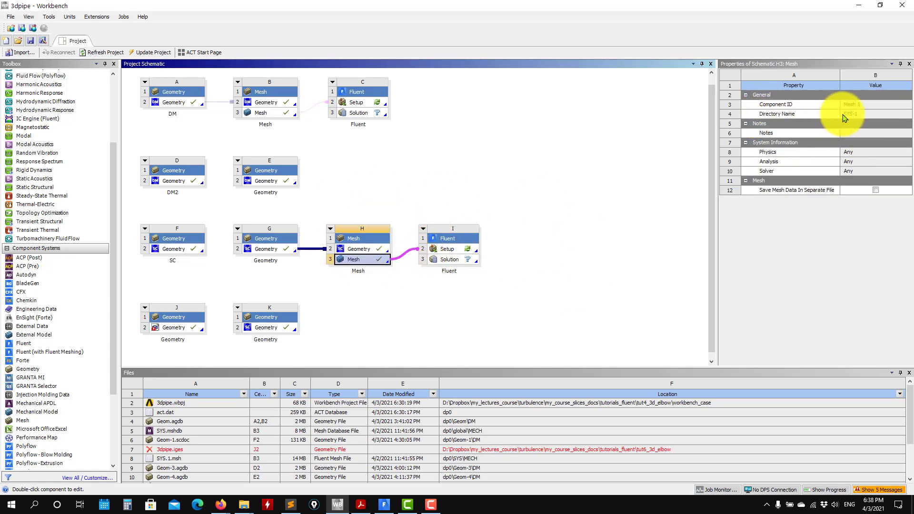
click(243, 505)
click(248, 476)
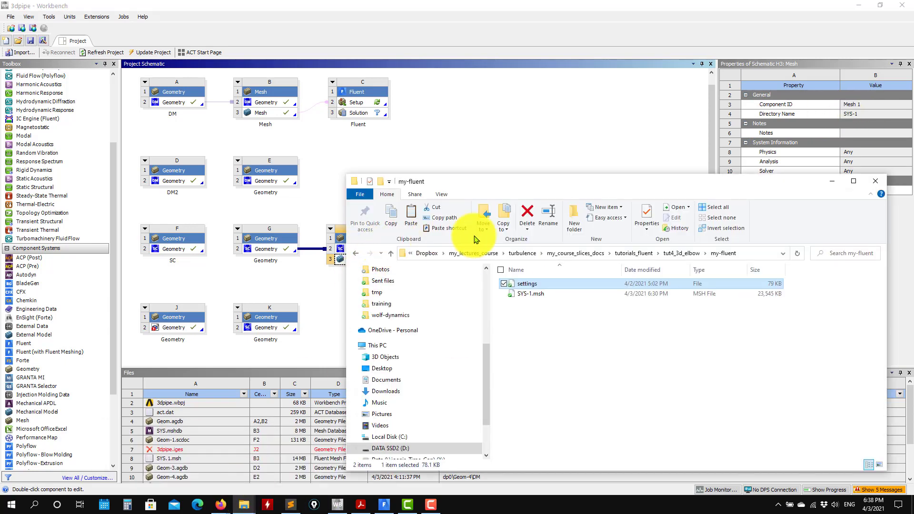
click(390, 253)
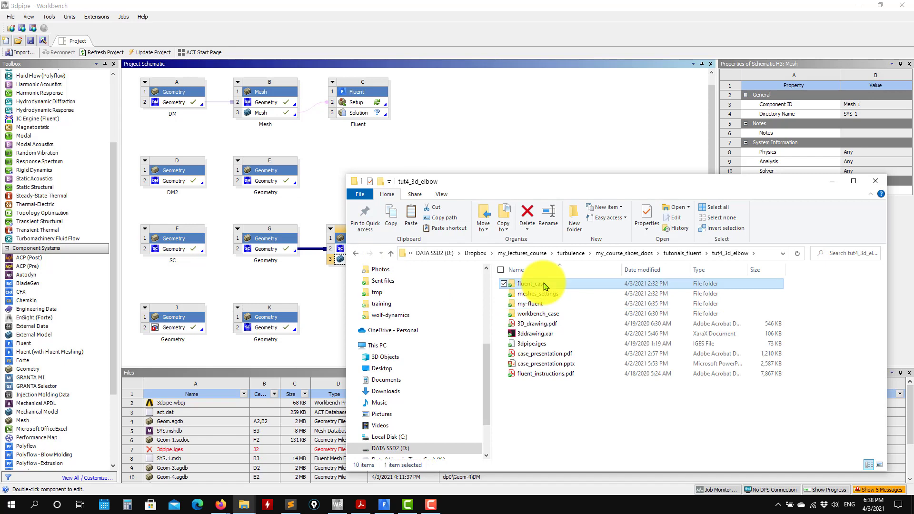
double_click(531, 283)
click(390, 253)
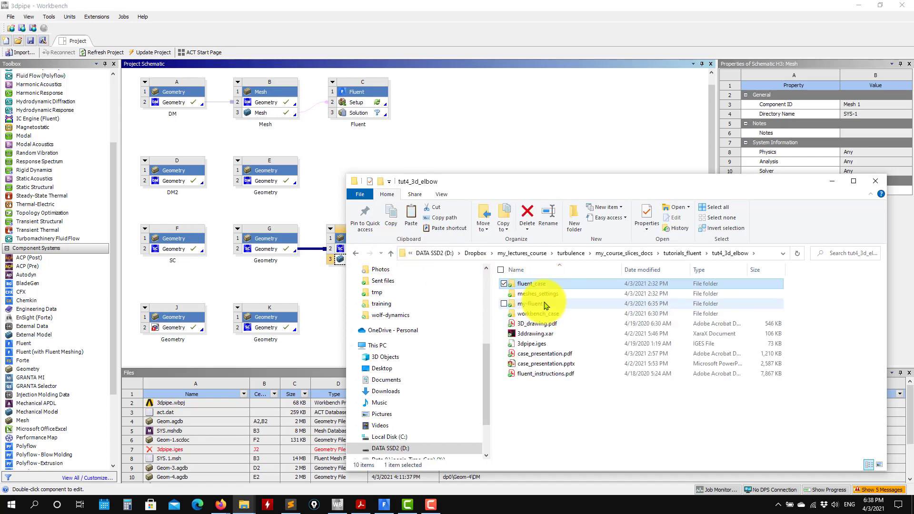
click(540, 294)
Locate the mesh file of the second mesh system in workbench_case\3dpipe_files\dp0\SYS-1\MECH
double_click(545, 313)
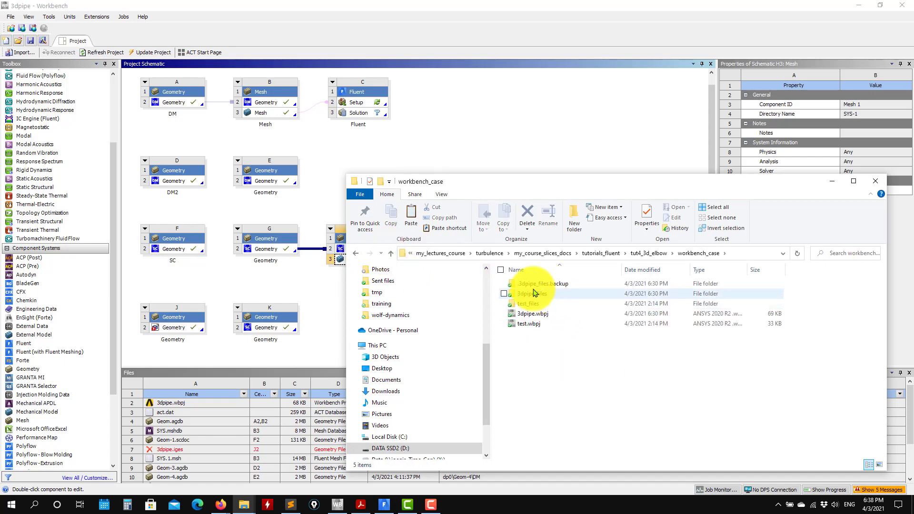
double_click(530, 294)
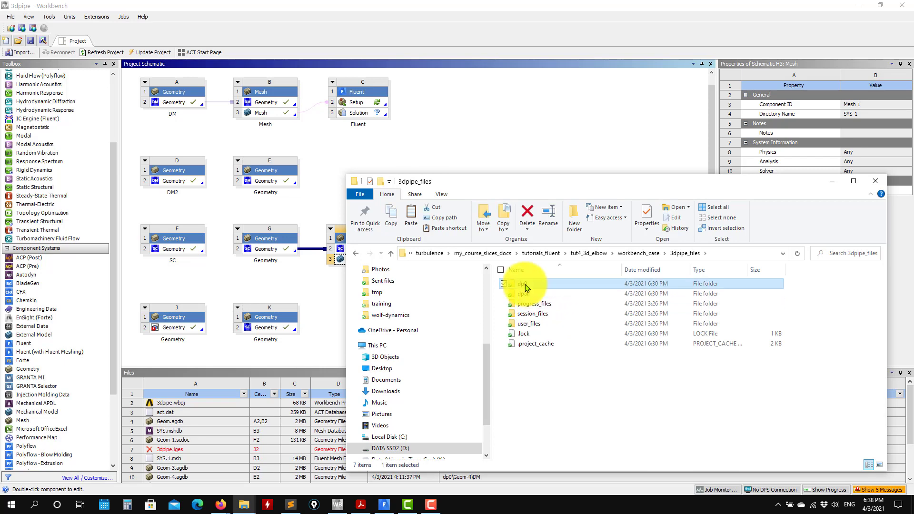
double_click(524, 284)
double_click(528, 374)
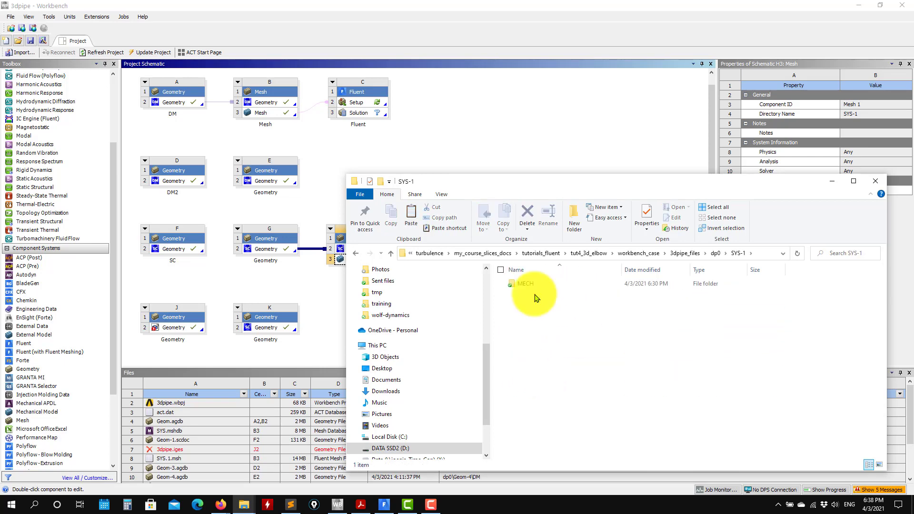
click(527, 285)
double_click(528, 286)
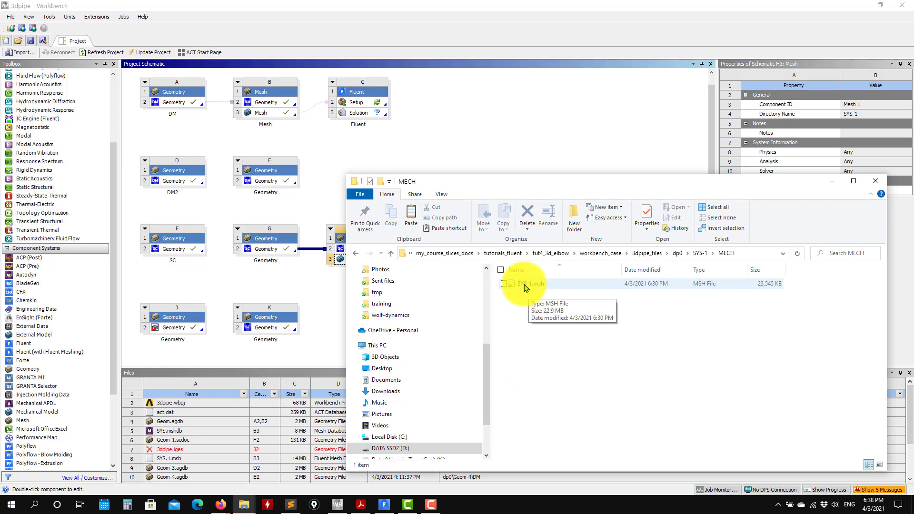
Go back up to the tut4_3d_elbow folder and open its my-fluent subfolder
click(391, 254)
click(390, 253)
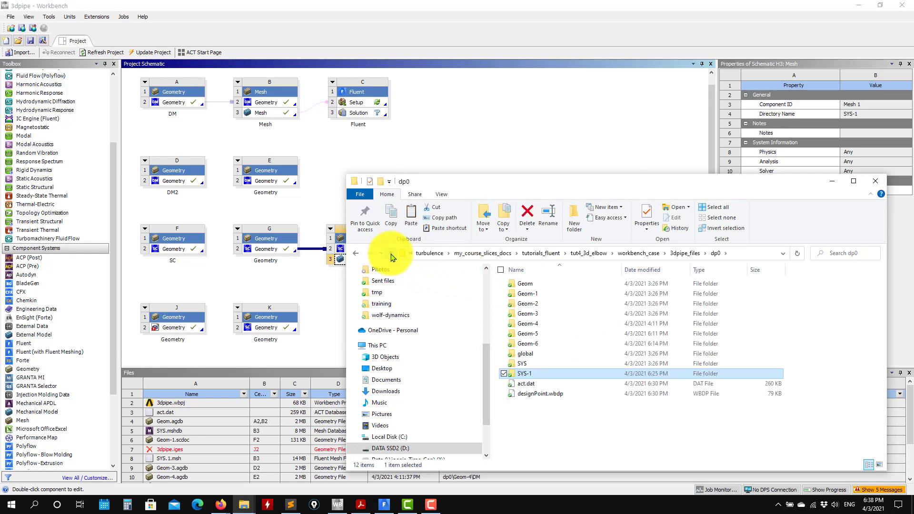
click(390, 254)
click(390, 254)
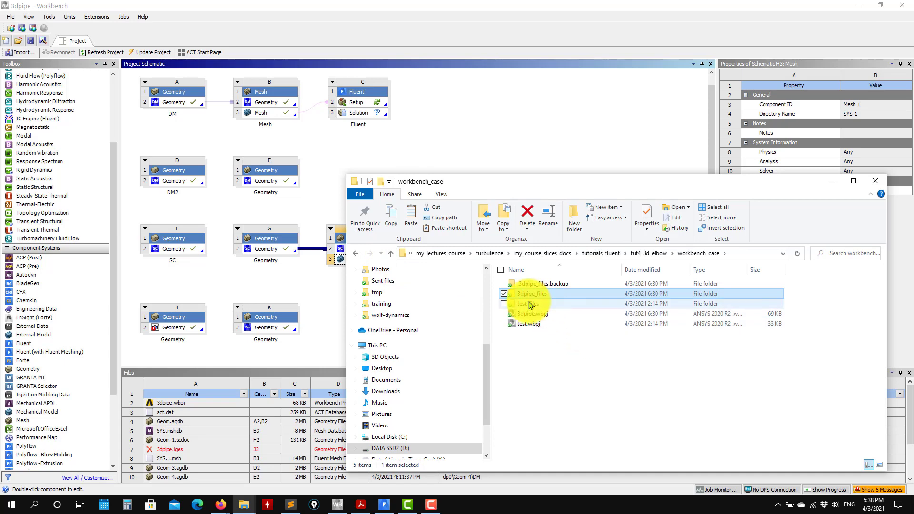
click(392, 256)
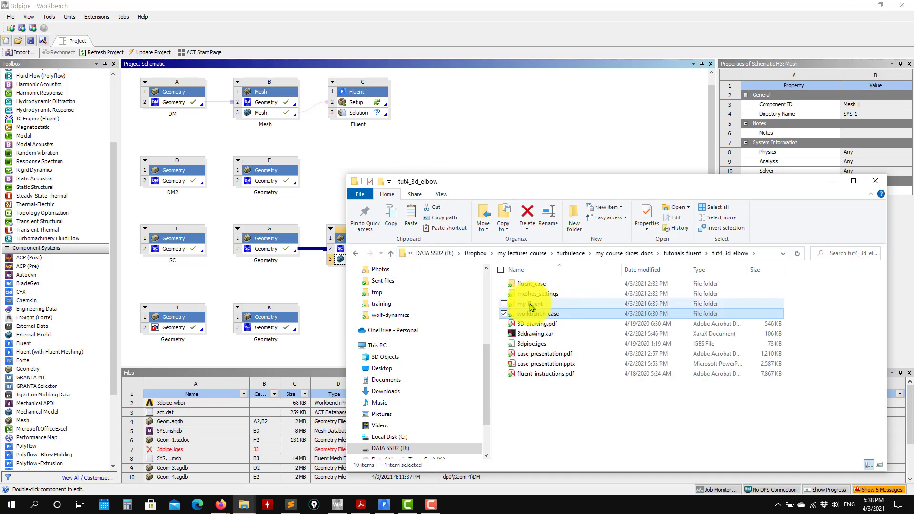
double_click(530, 304)
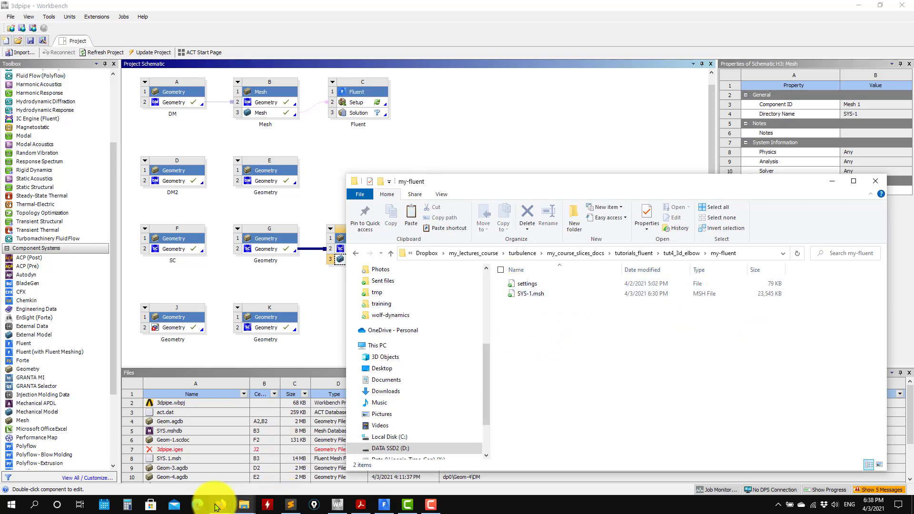
Switch to the browser and examine the Settings download in the tutorial's supporting material, then minimize it
mouse_move(216, 506)
click(249, 473)
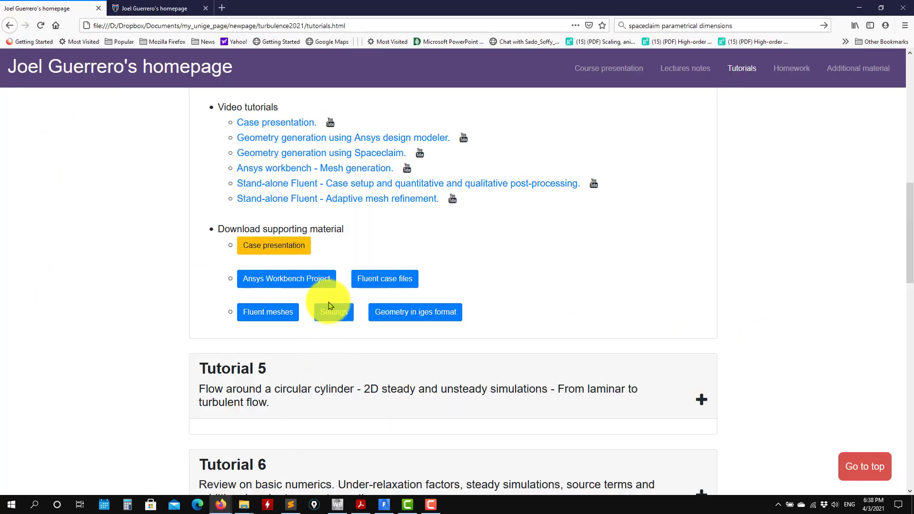
mouse_move(327, 313)
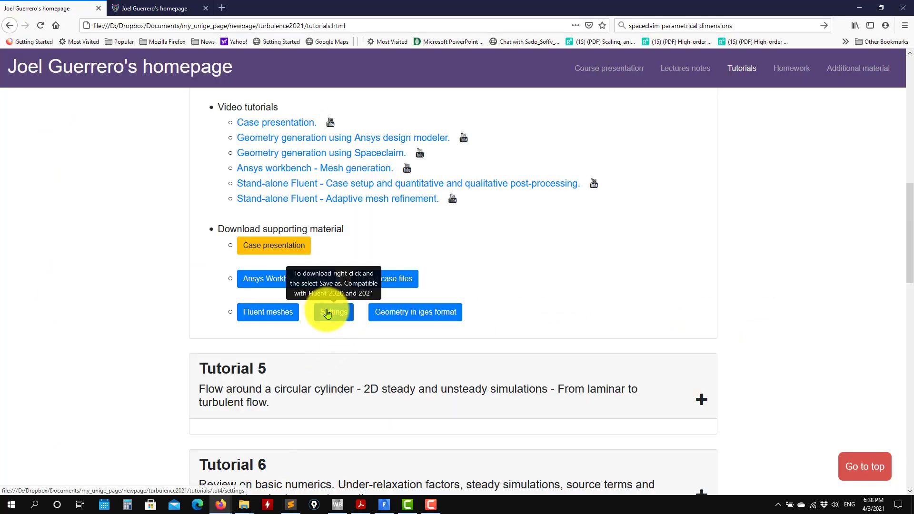
click(859, 8)
Save the 3dpipe project in Workbench and exit the program
click(575, 115)
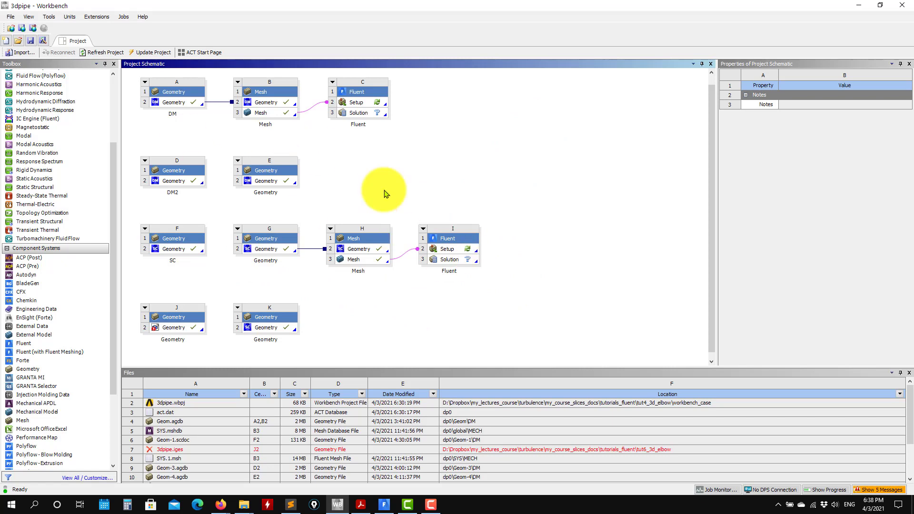
click(31, 42)
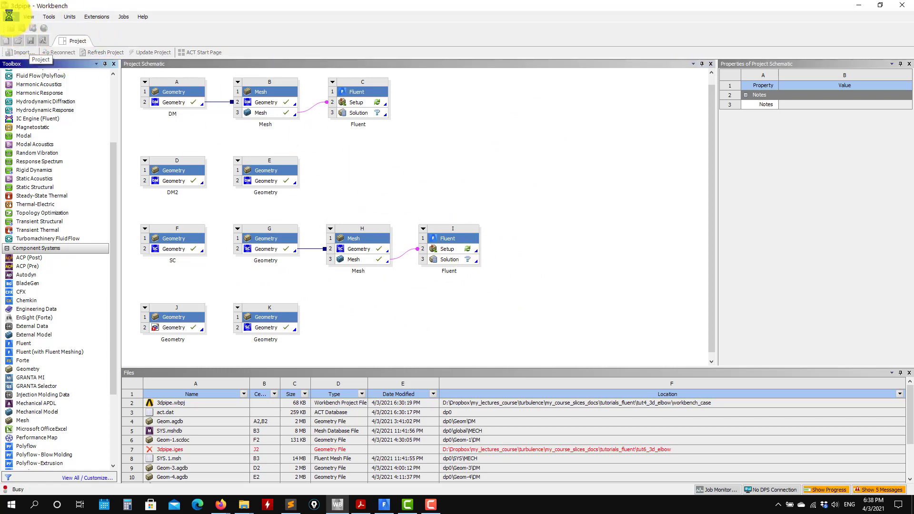
click(55, 259)
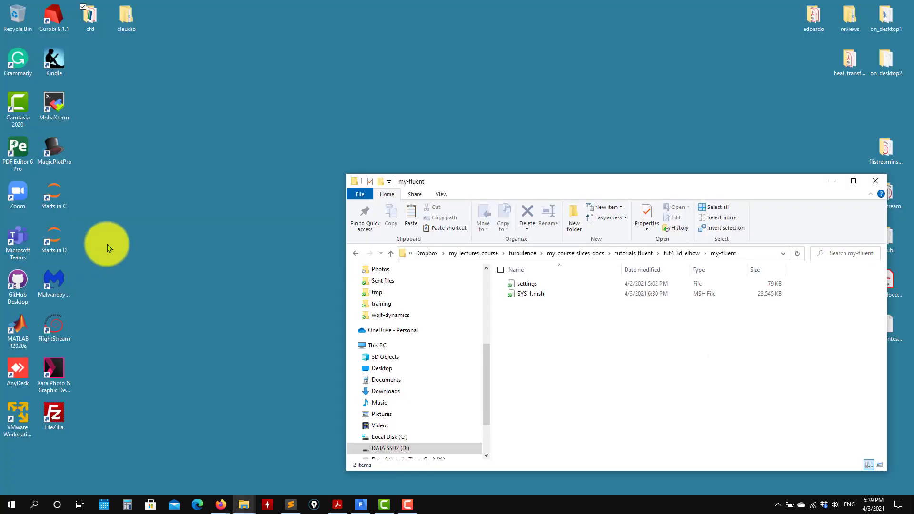
Switch to the Fluent Launcher, move it clear of the folder window and set the dimension to 3D
click(360, 503)
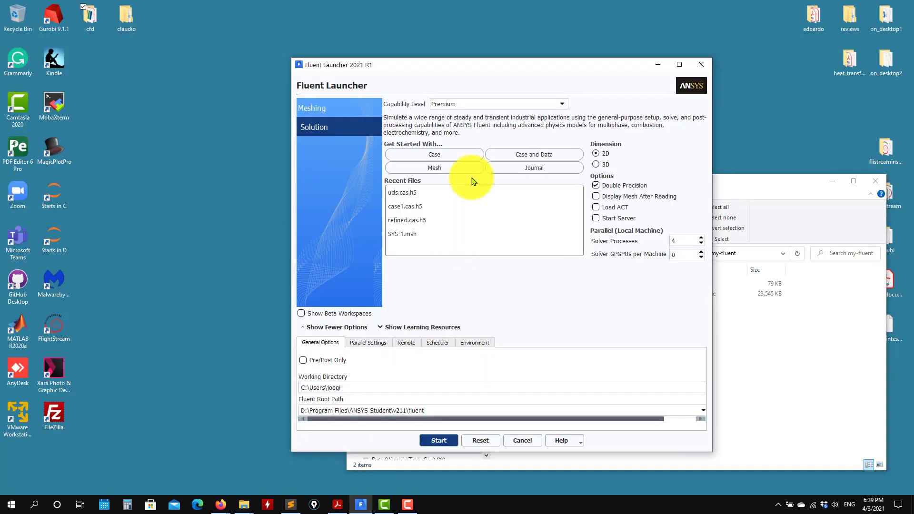
drag(509, 72, 240, 41)
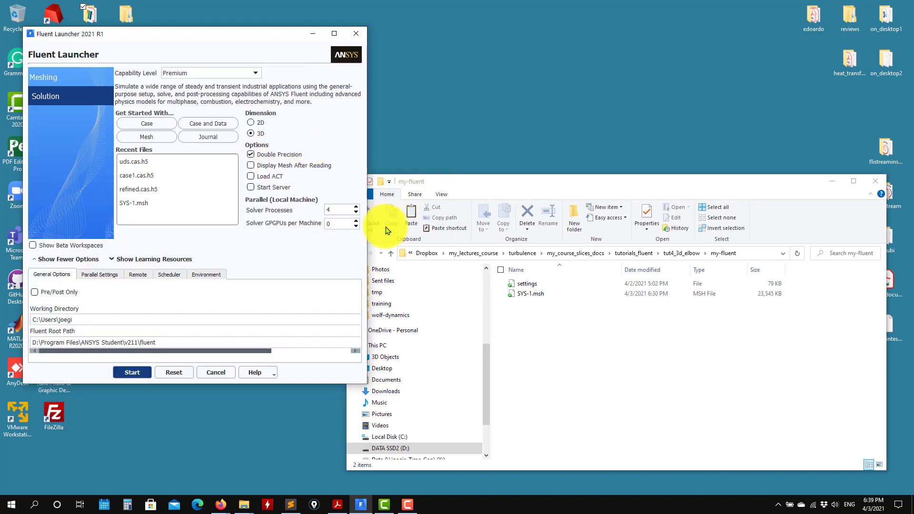
Set the launcher's working directory to D:\Dropbox\my_lectures_course\turbulence\my_course_slices_docs\tutorials_fluent\tut4_3d_elbow\my-fluent and start Fluent
click(753, 256)
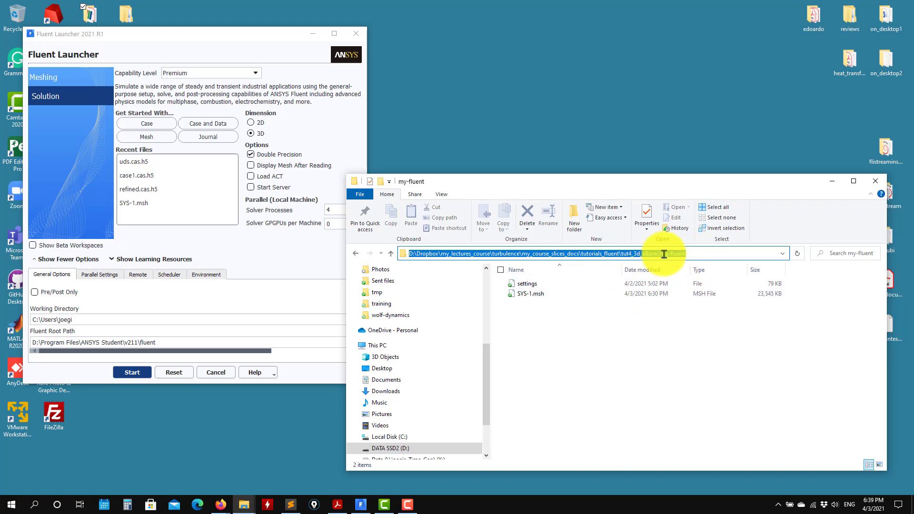
double_click(709, 254)
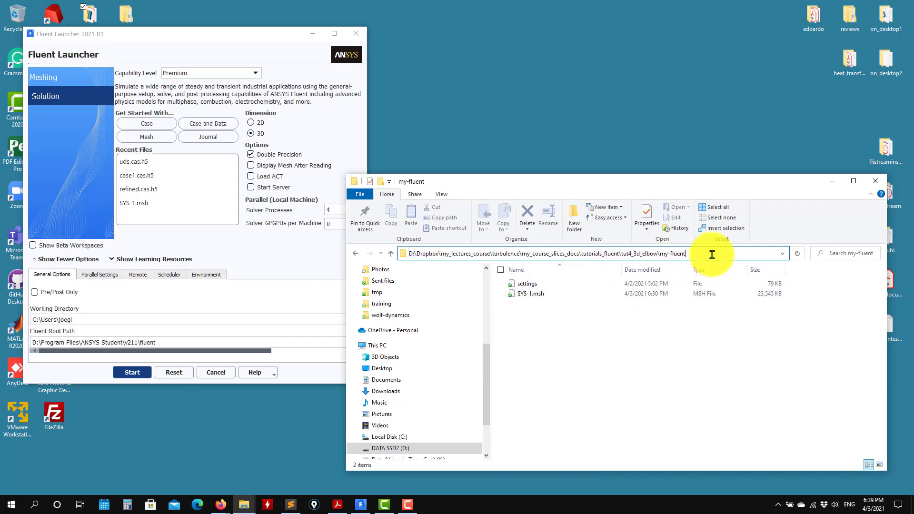
drag(713, 253, 357, 259)
key(ctrl+c)
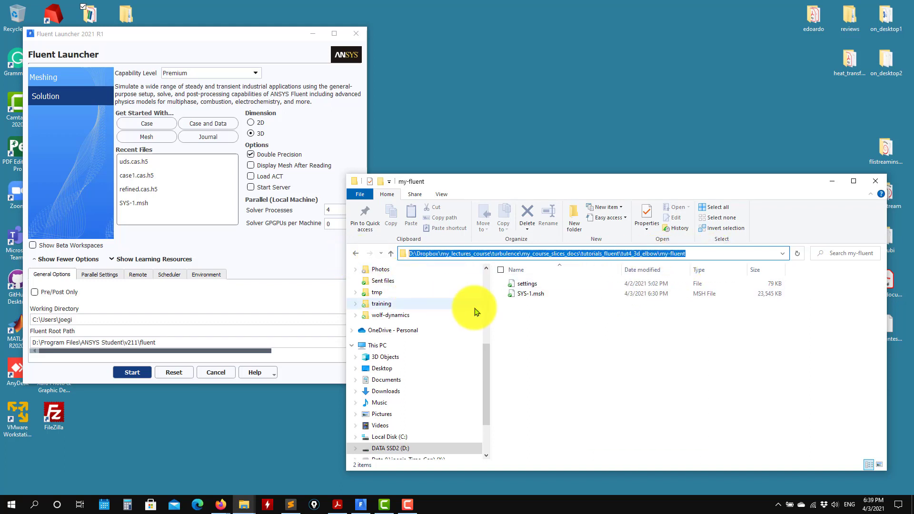
triple_click(102, 319)
key(ctrl+v)
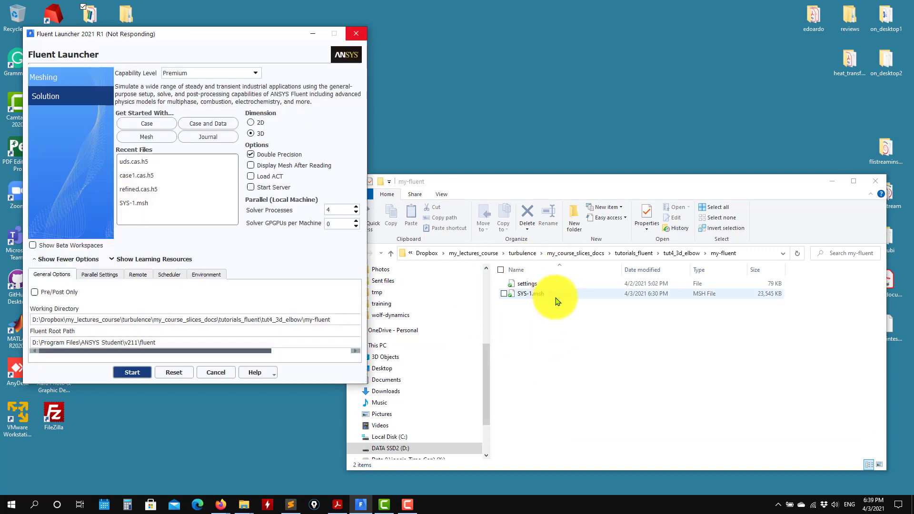
Switch to Acrobat Reader and review the fluid properties and inlet conditions on the Problem definition page, then minimize it
click(329, 510)
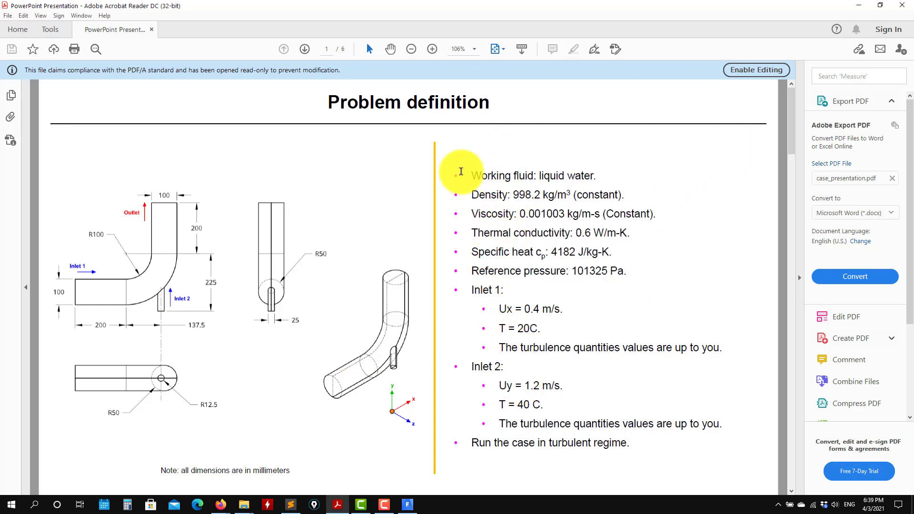
drag(482, 178, 547, 440)
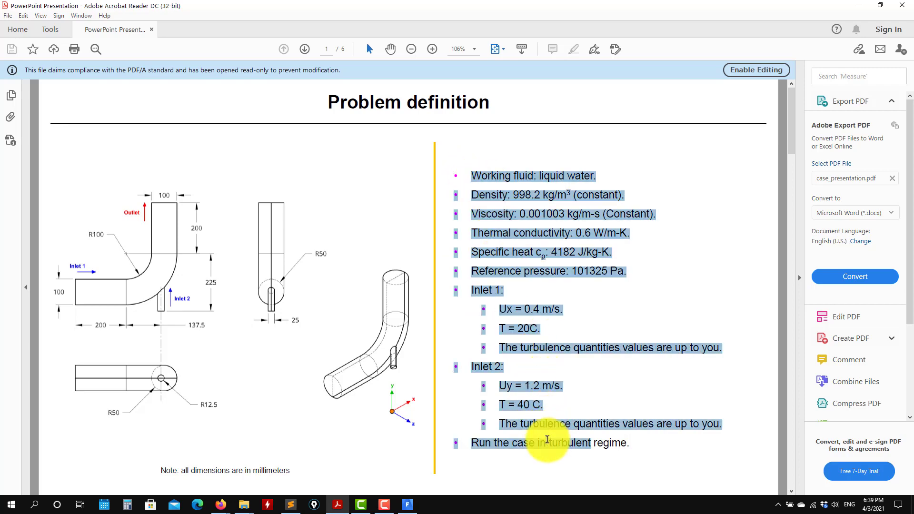
click(859, 5)
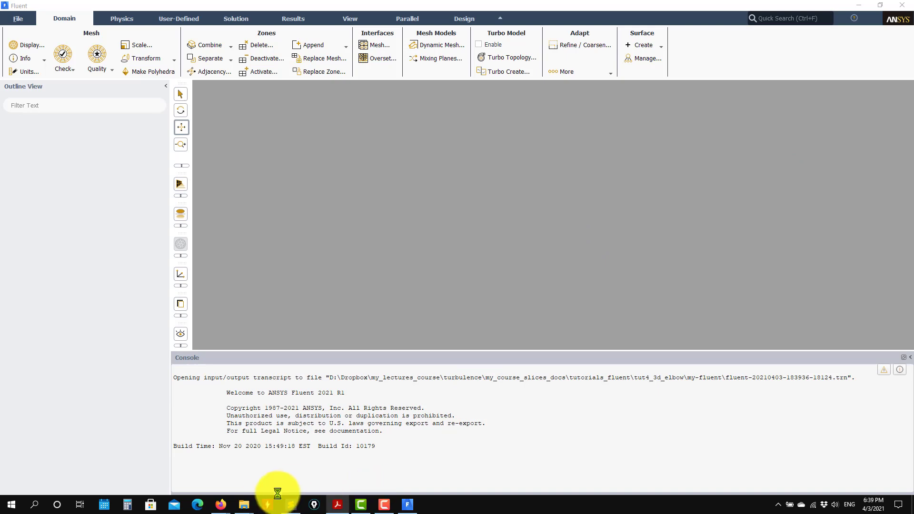
Inspect the files in the my-fluent folder, return to Fluent and look at its console
mouse_move(243, 509)
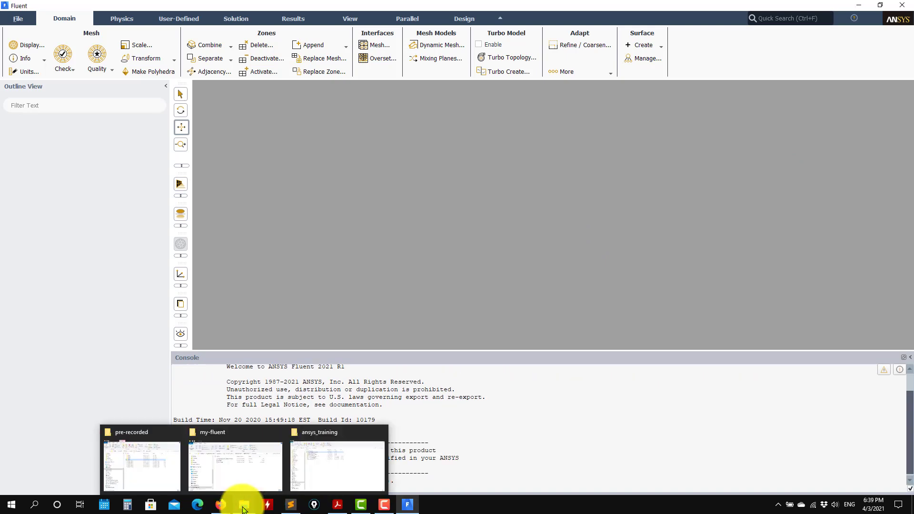
click(224, 478)
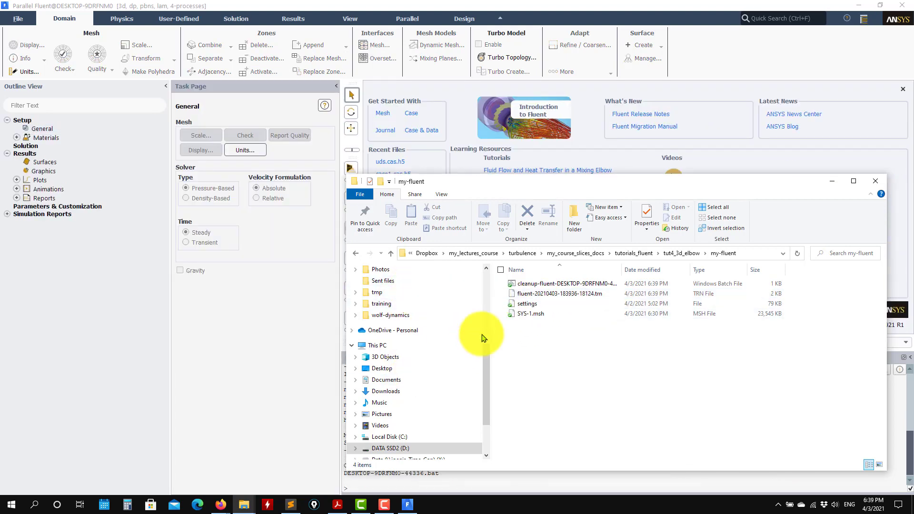
click(640, 7)
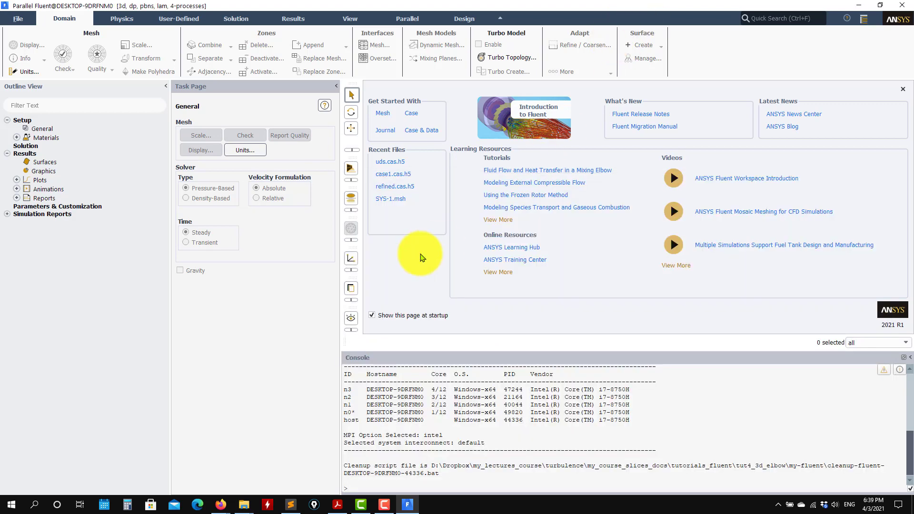
click(396, 402)
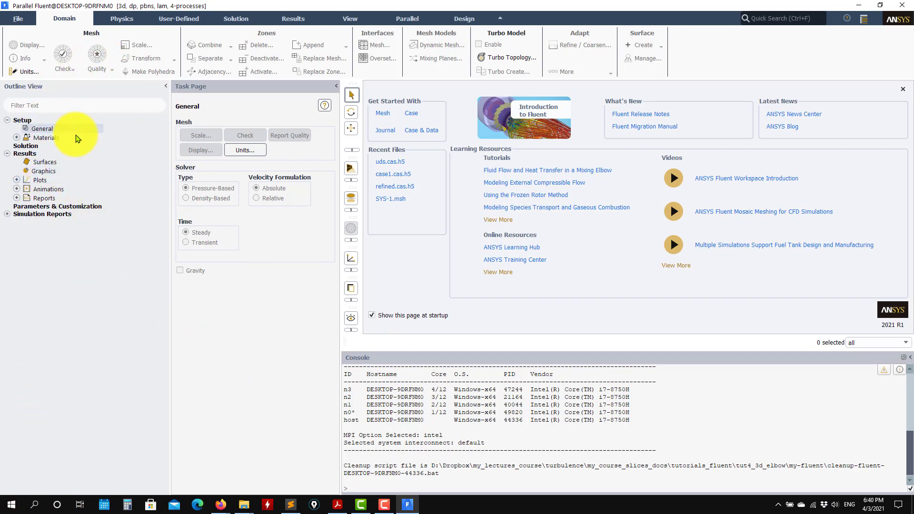
Read the mesh file SYS-1.msh from the my-fluent folder into Fluent
click(19, 20)
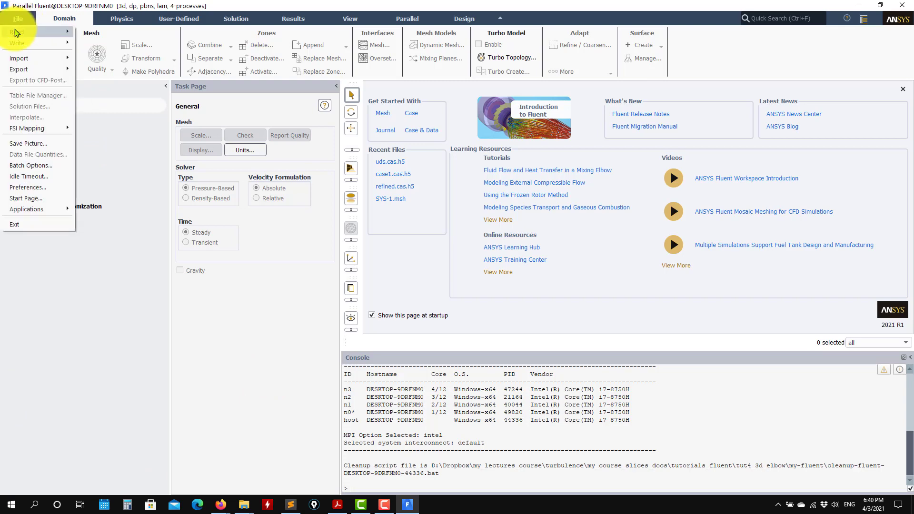
mouse_move(15, 33)
click(91, 31)
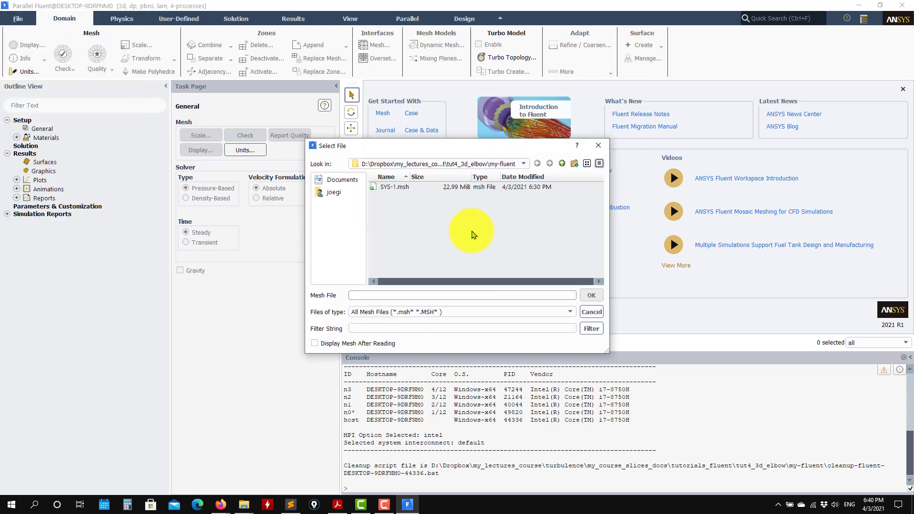
click(394, 187)
click(591, 295)
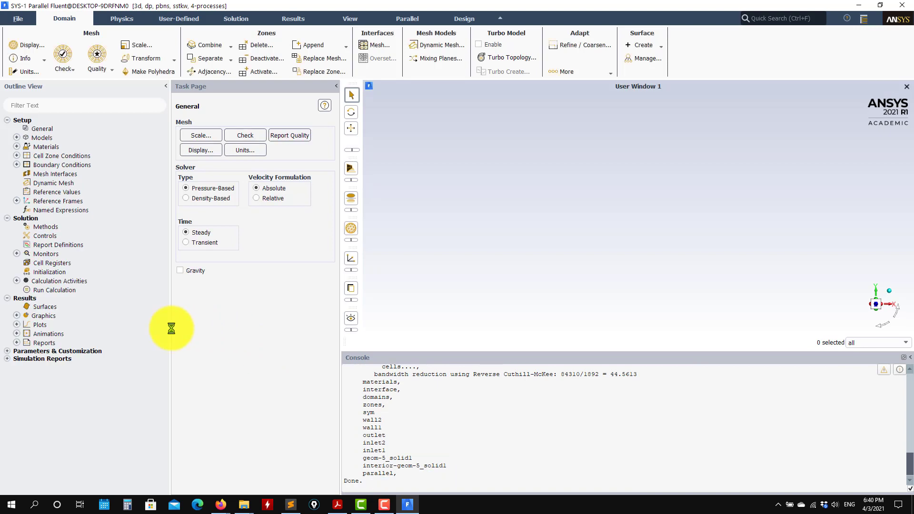
Display the mesh on all boundary surfaces with both faces and edges shown, and inspect its symmetry plane and outer walls
double_click(50, 325)
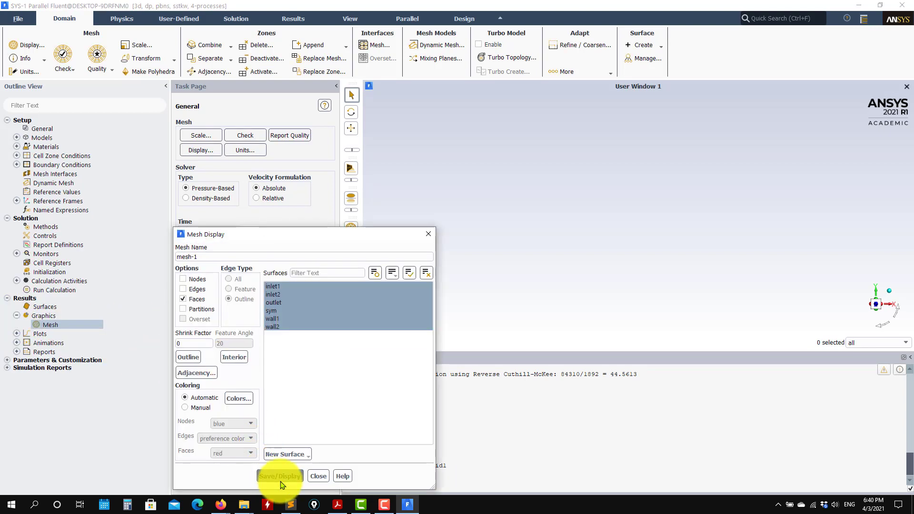
click(281, 477)
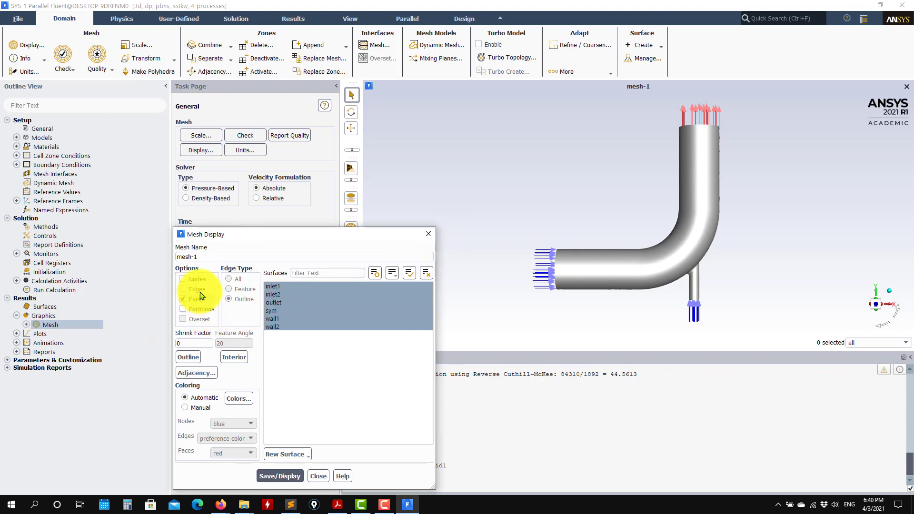
click(182, 289)
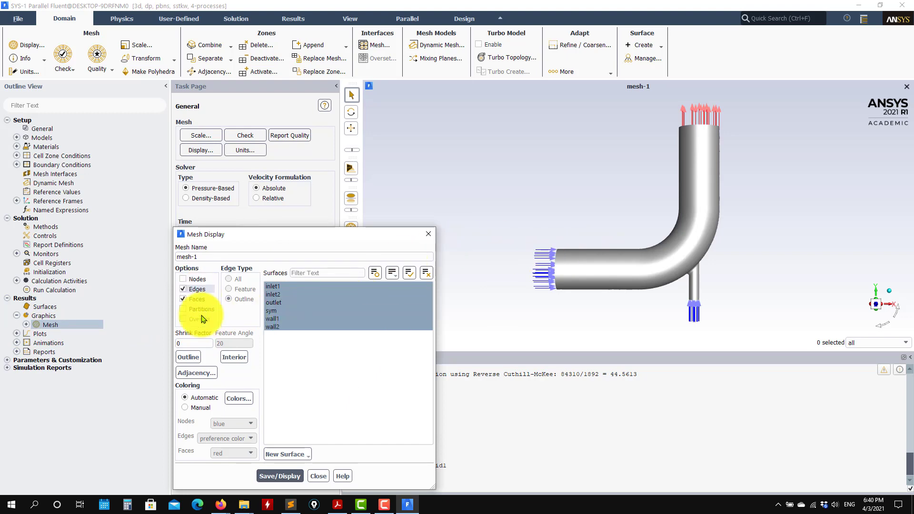
click(280, 475)
drag(660, 271, 652, 306)
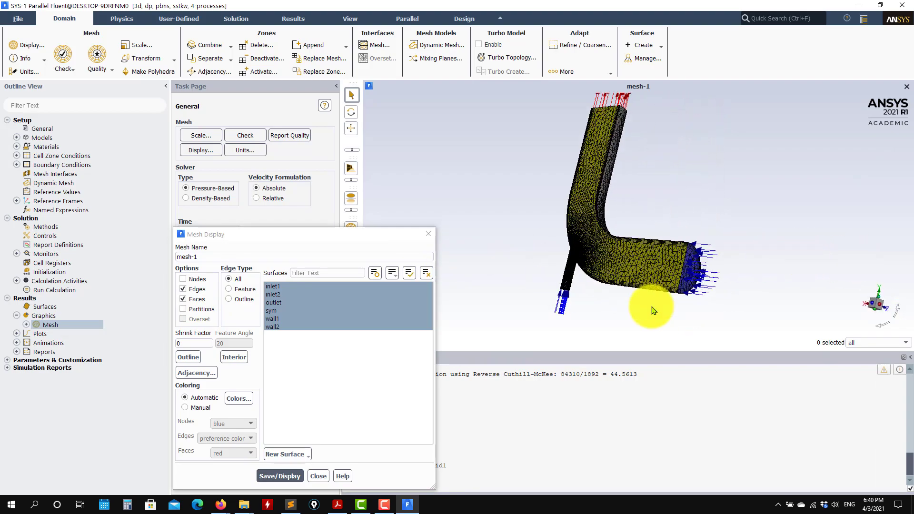
scroll(652, 305, up, 5)
scroll(649, 238, up, 3)
scroll(488, 206, down, 3)
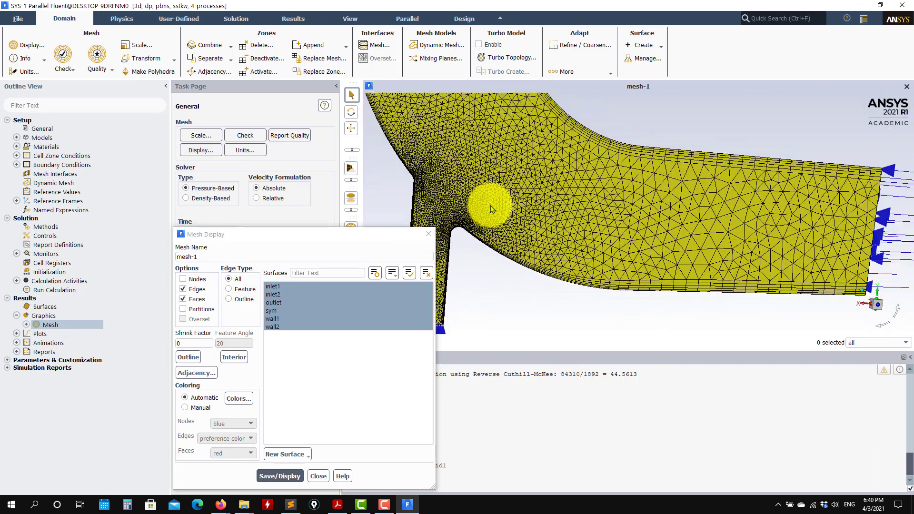
drag(557, 229, 710, 198)
scroll(710, 198, down, 6)
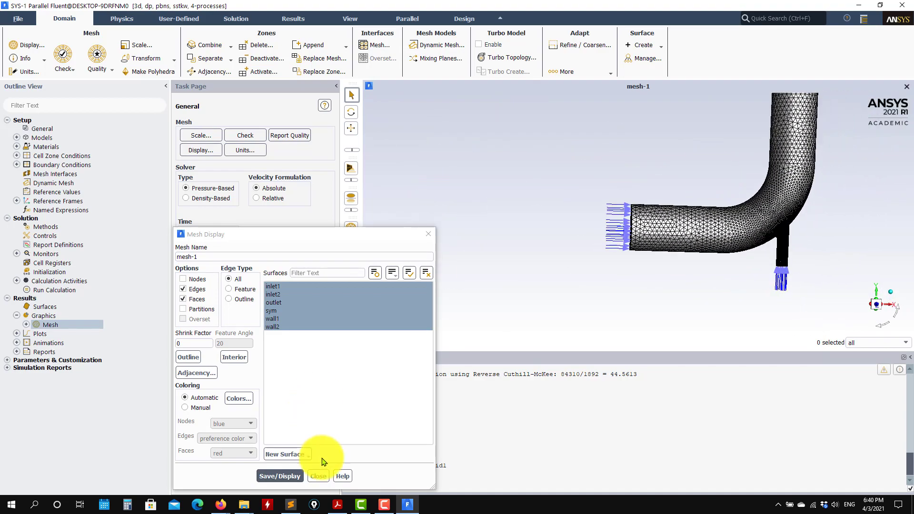
click(318, 476)
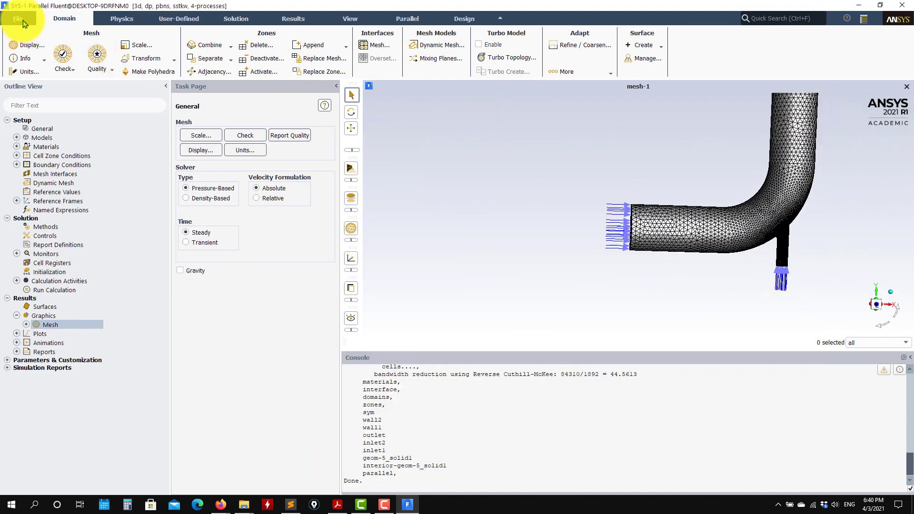
Write the case file as SYS-1.cas.h5 in the my-fluent folder
click(19, 19)
mouse_move(29, 30)
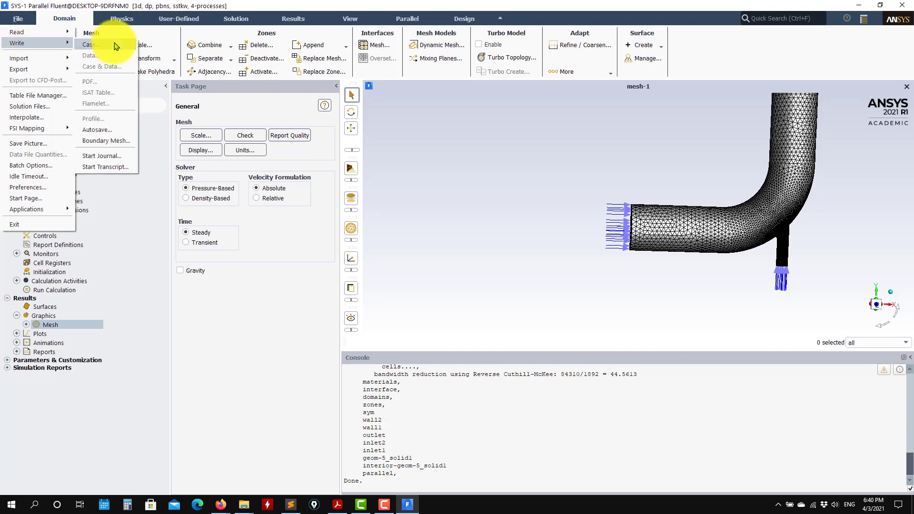
click(116, 44)
click(401, 305)
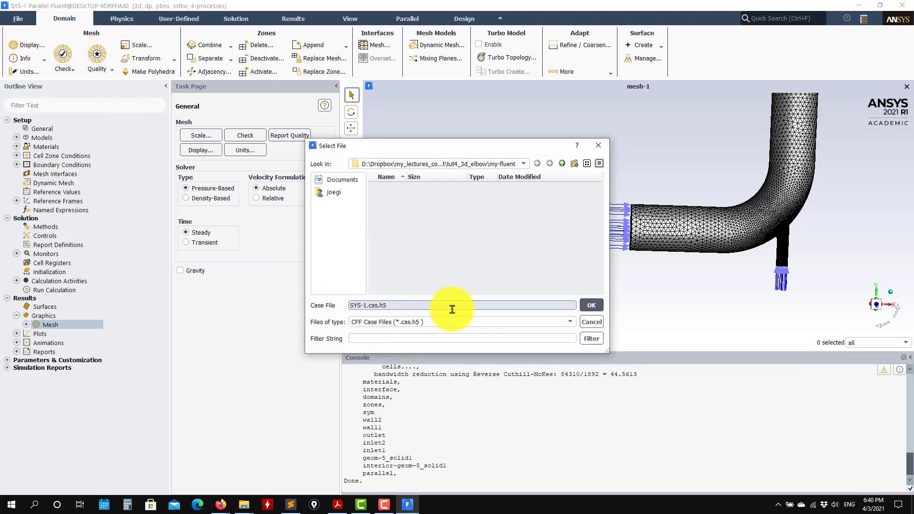
click(590, 307)
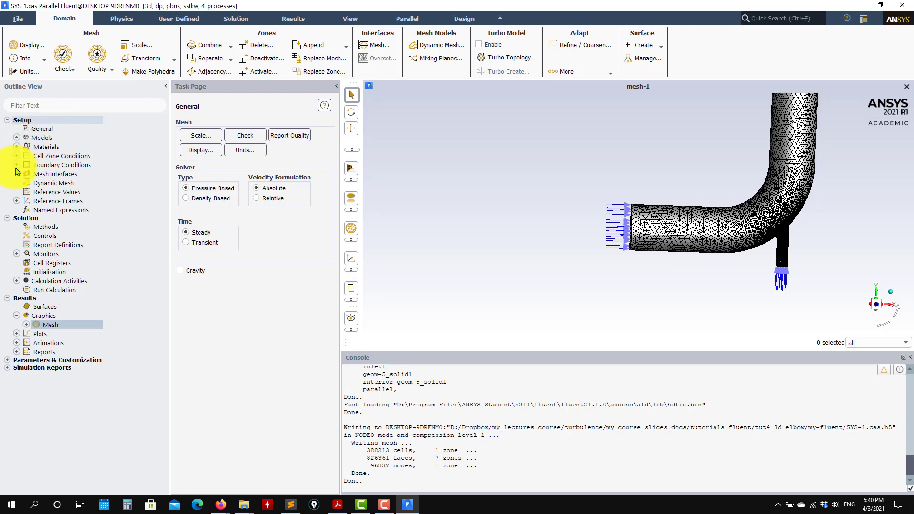
Review the case's models, materials, cell zones and boundary zones, and consult the Problem definition page in Acrobat Reader
click(41, 129)
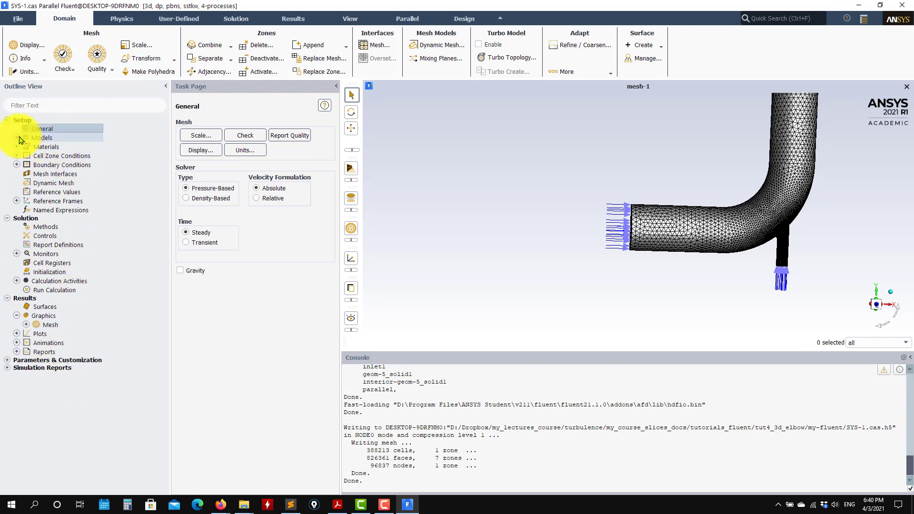
click(17, 138)
click(16, 264)
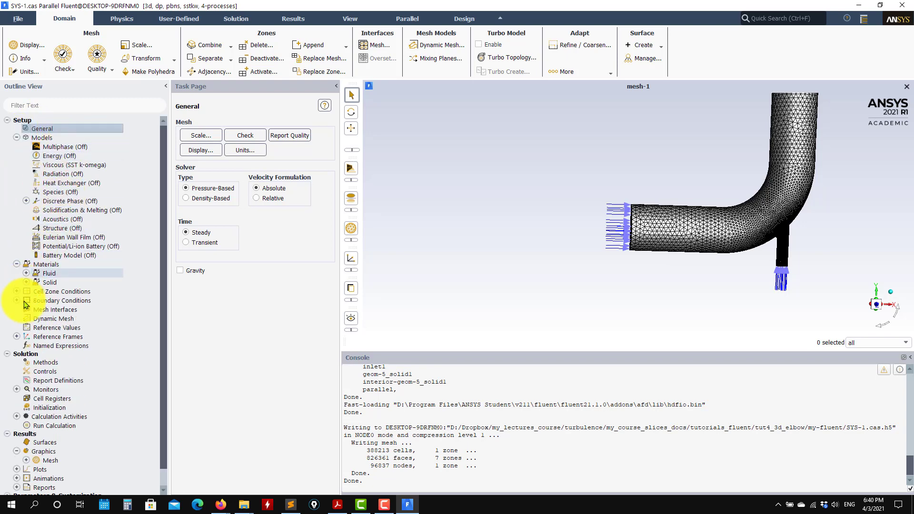
click(16, 292)
click(17, 309)
double_click(62, 309)
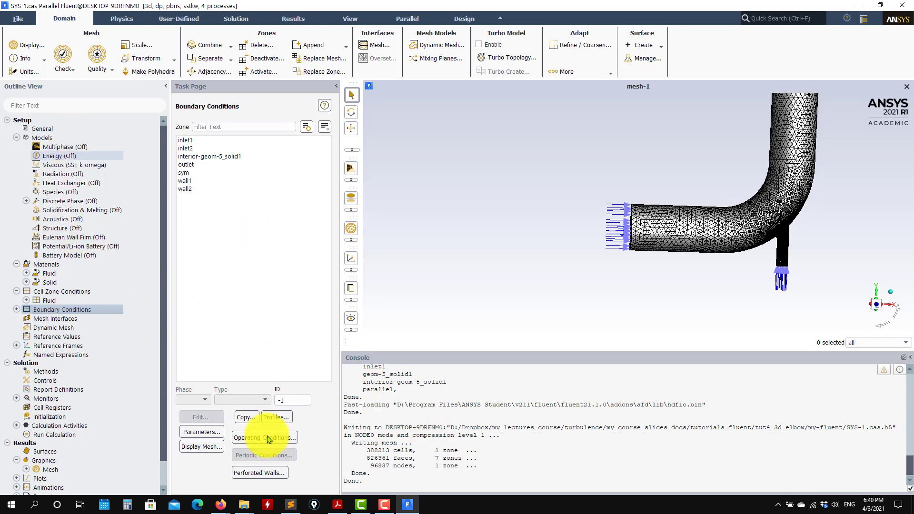
click(338, 504)
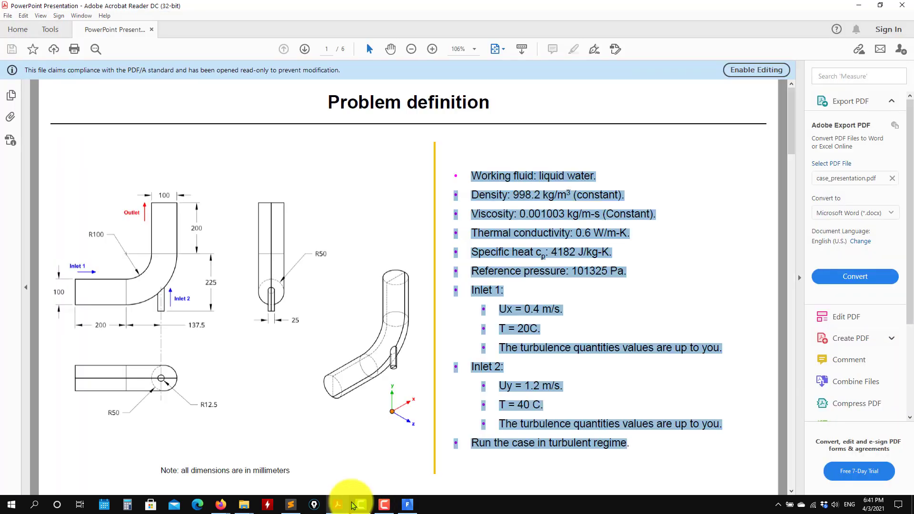
click(858, 5)
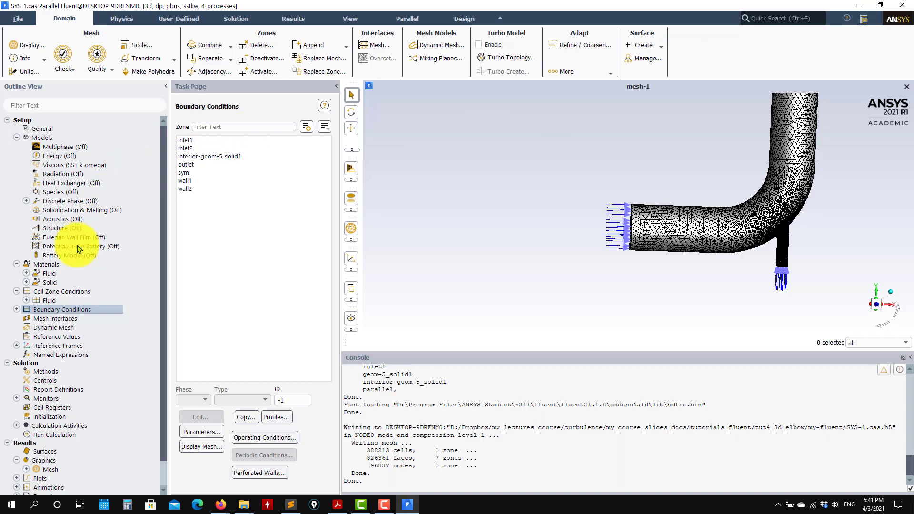
click(26, 273)
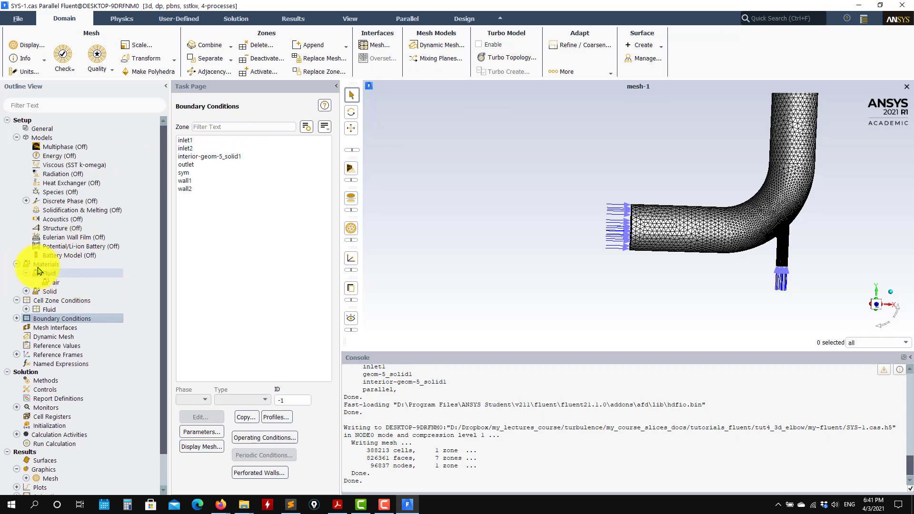
click(16, 264)
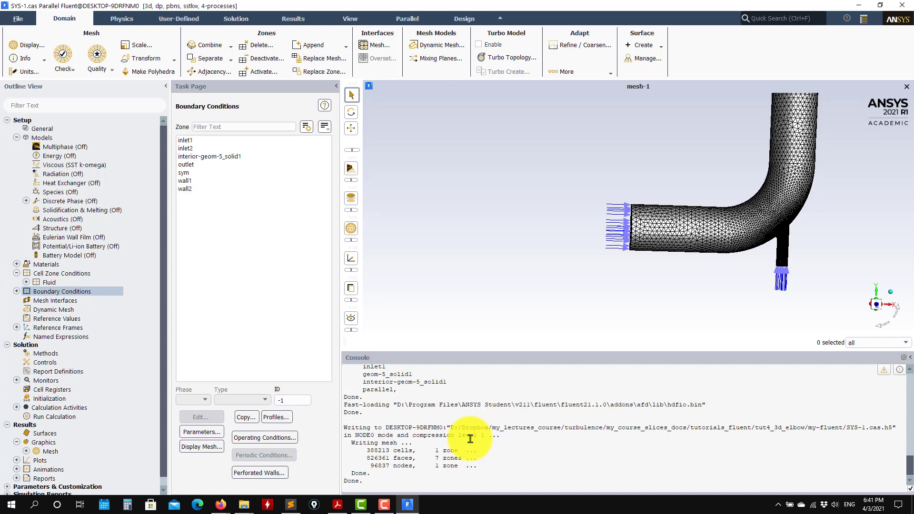
Load the saved setup from the file named settings with the console command file/read-settings
text(e)
key(Return)
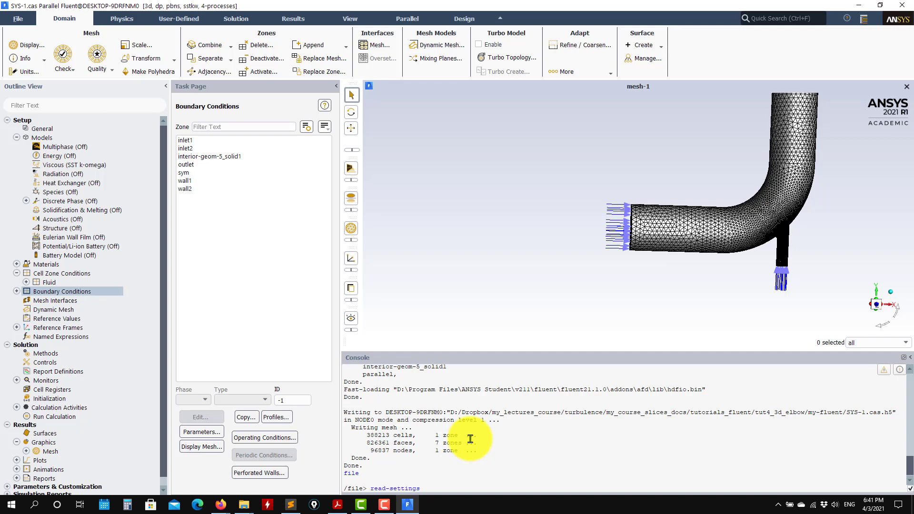
text(read-settings)
key(Return)
text(settings)
key(Return)
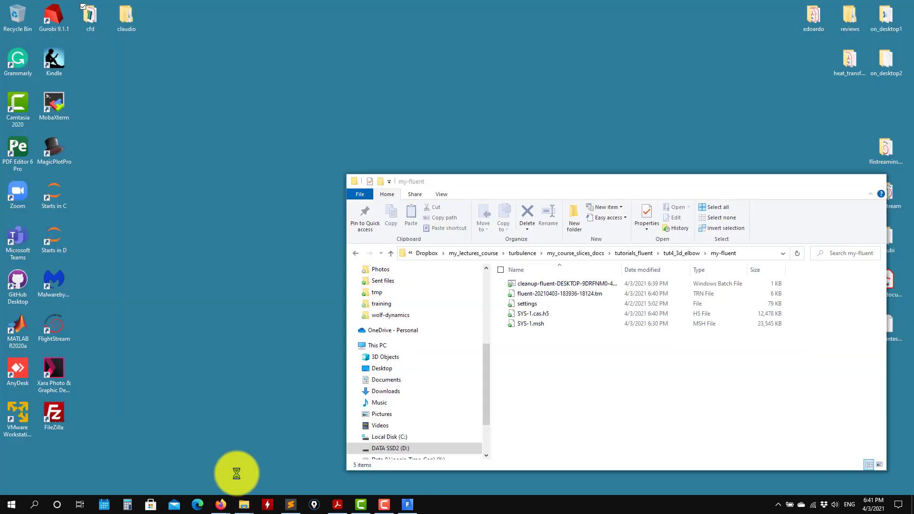
Check the settings file in the my-fluent folder and highlight the console messages about newly found zones
click(242, 489)
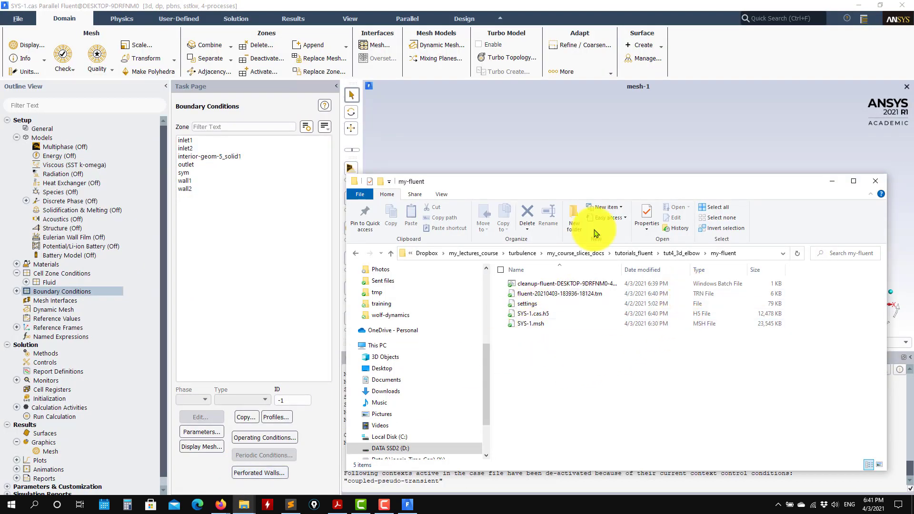
click(832, 181)
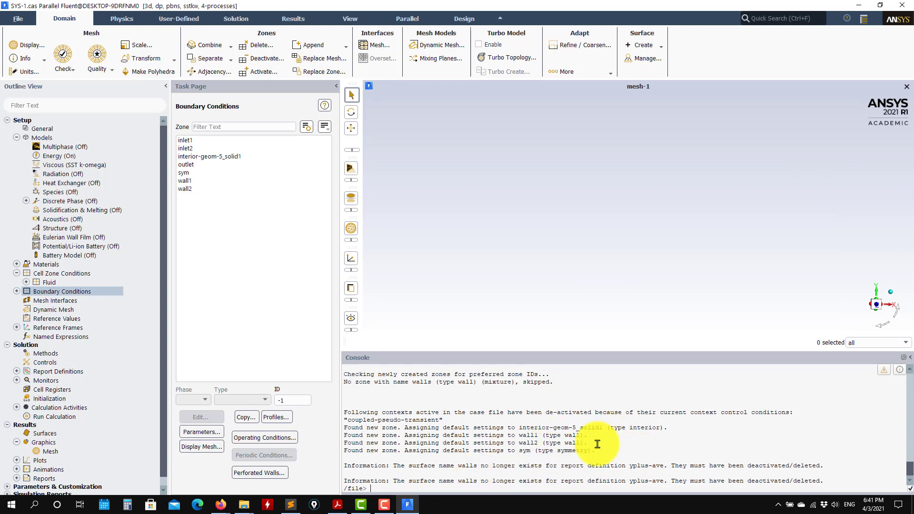
drag(595, 451, 371, 431)
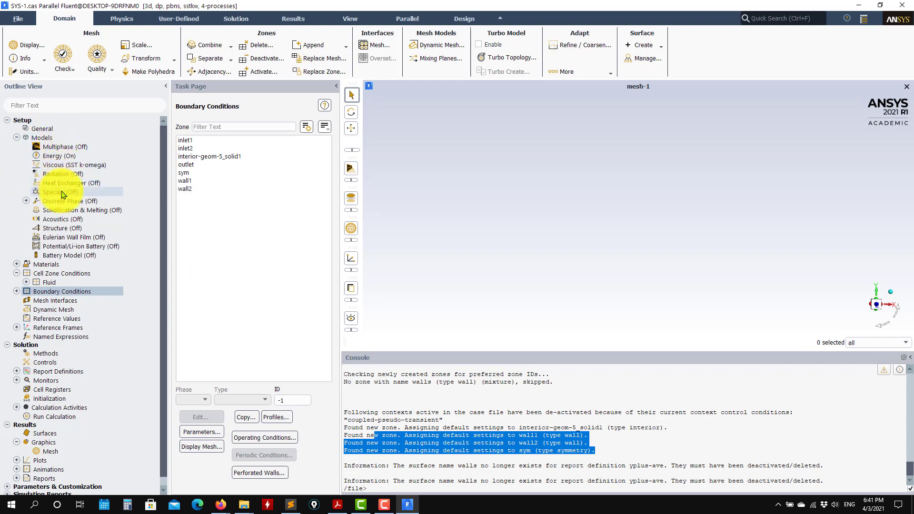
Set the material of the cell zone geom-5_solid1 to water-liquid and apply it
click(17, 264)
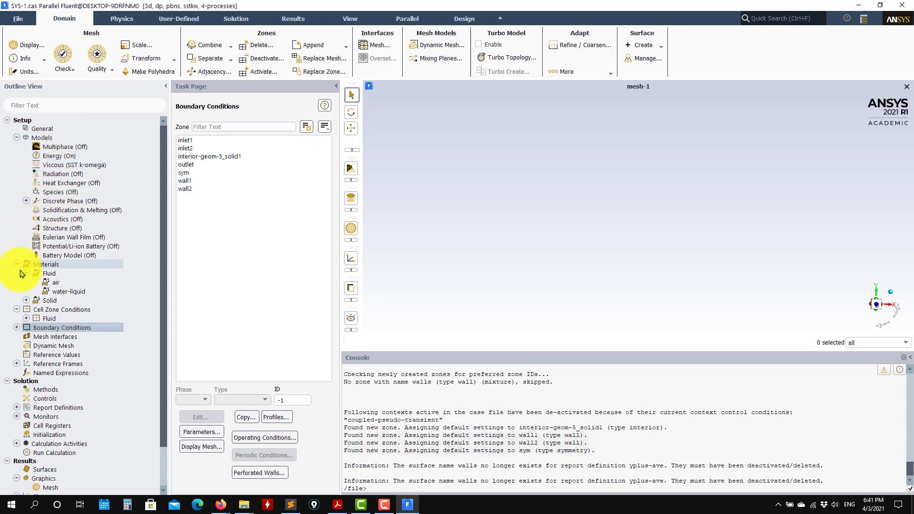
double_click(65, 310)
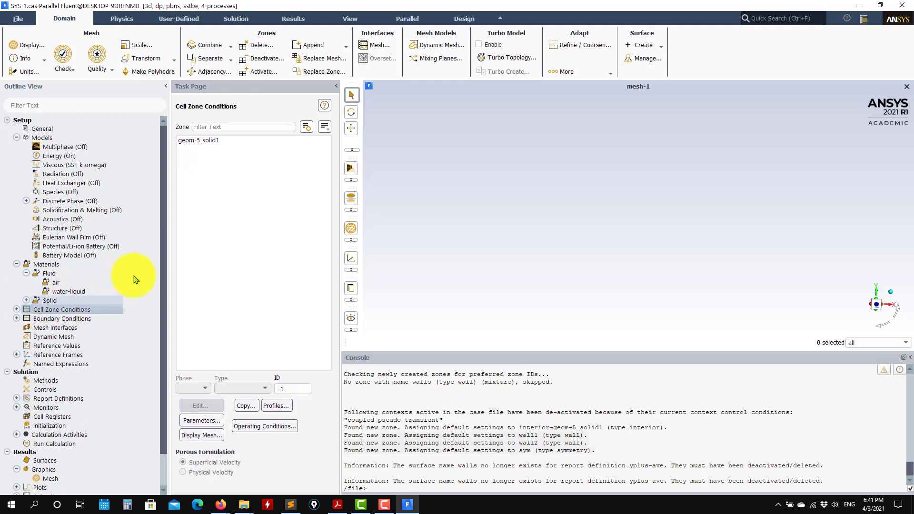
click(210, 141)
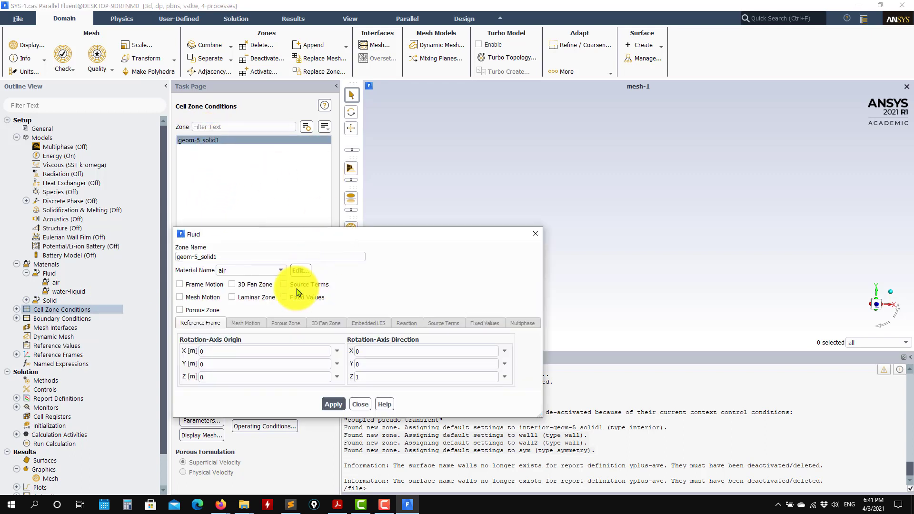
click(243, 270)
click(236, 288)
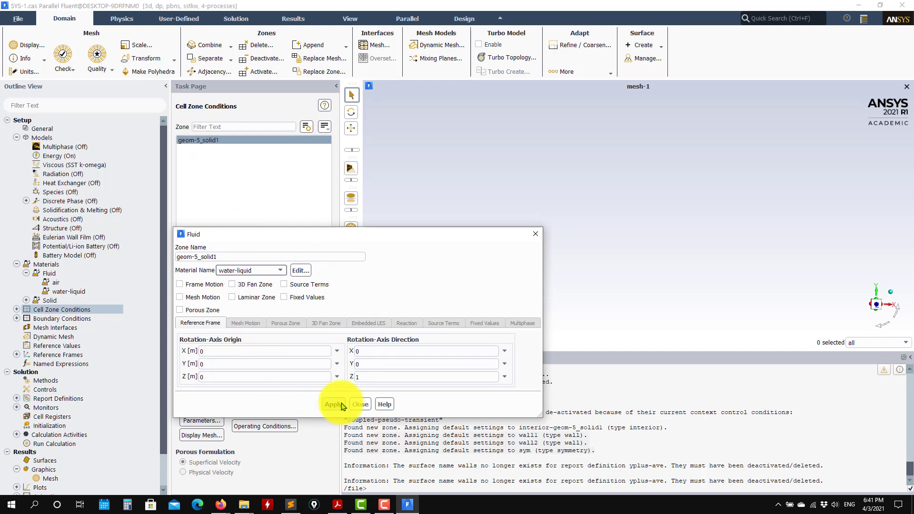
click(333, 404)
click(360, 404)
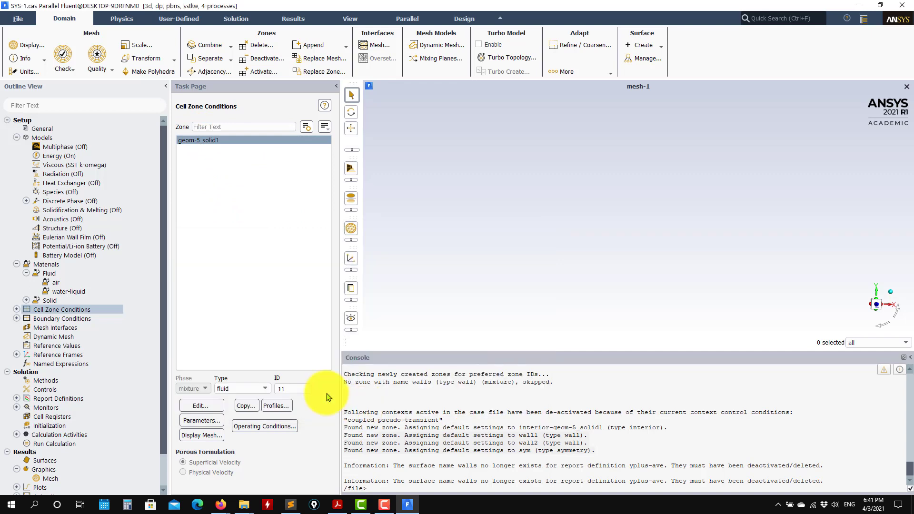
Glance at the my-fluent folder, and examine the momentum and thermal settings of the inlet1 boundary condition
click(19, 320)
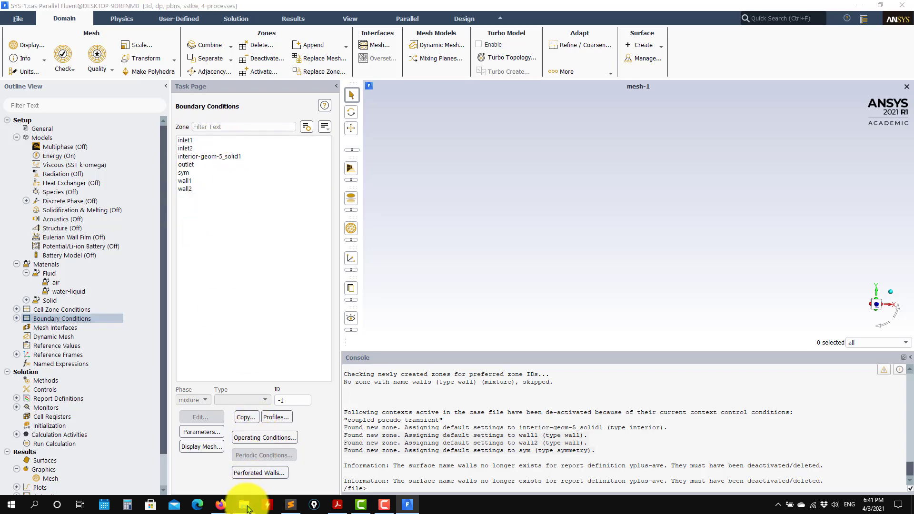
mouse_move(244, 503)
click(247, 474)
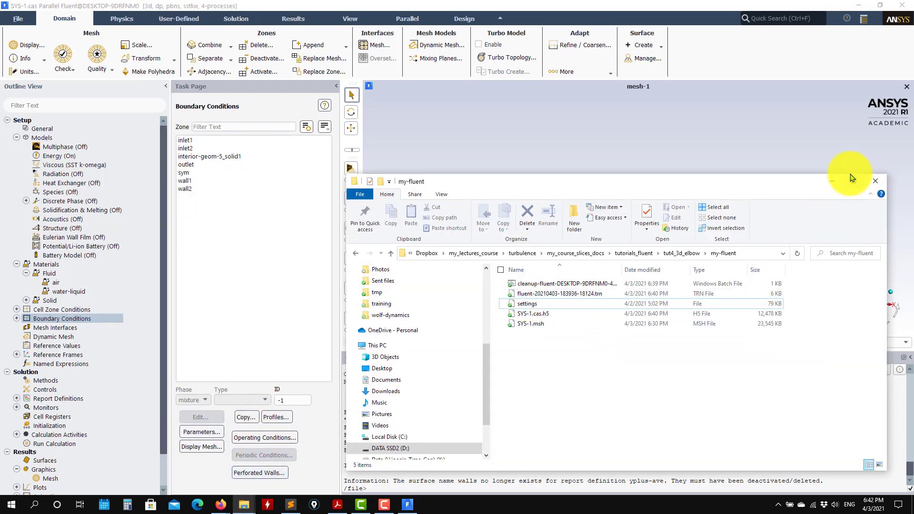
click(827, 184)
click(186, 140)
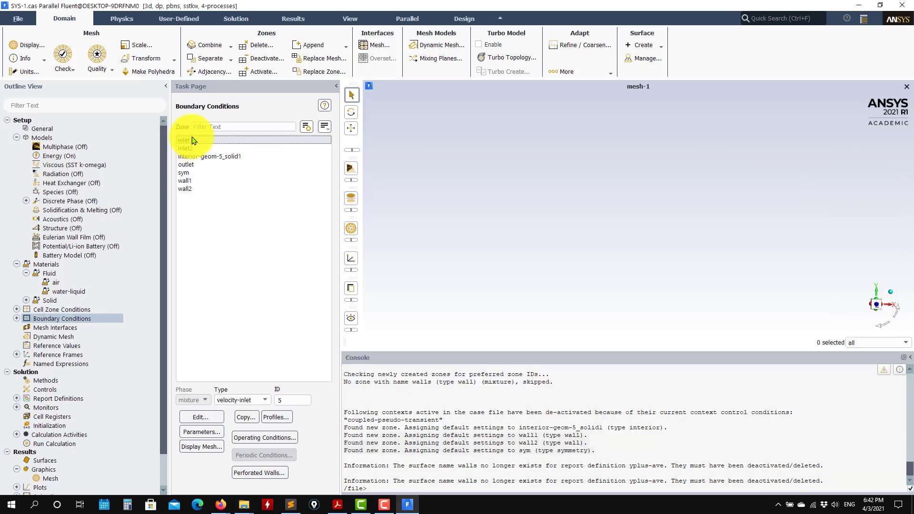
click(204, 419)
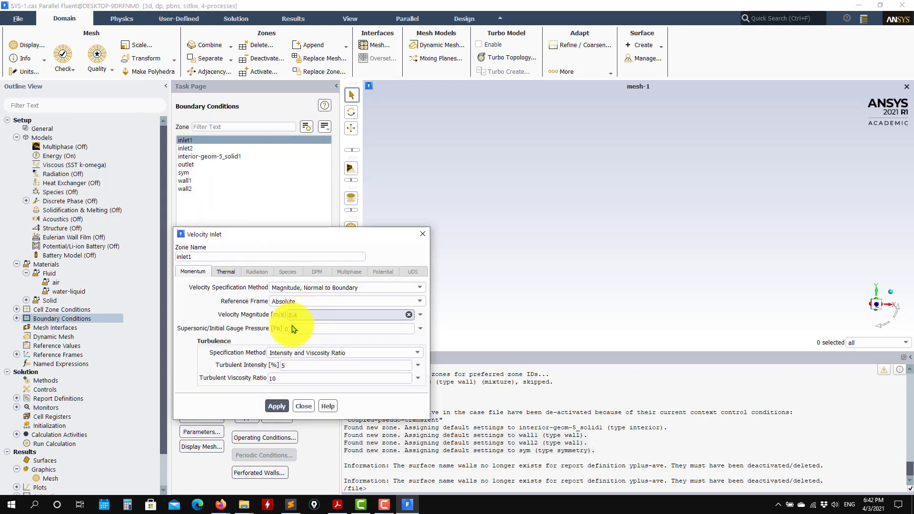
click(226, 272)
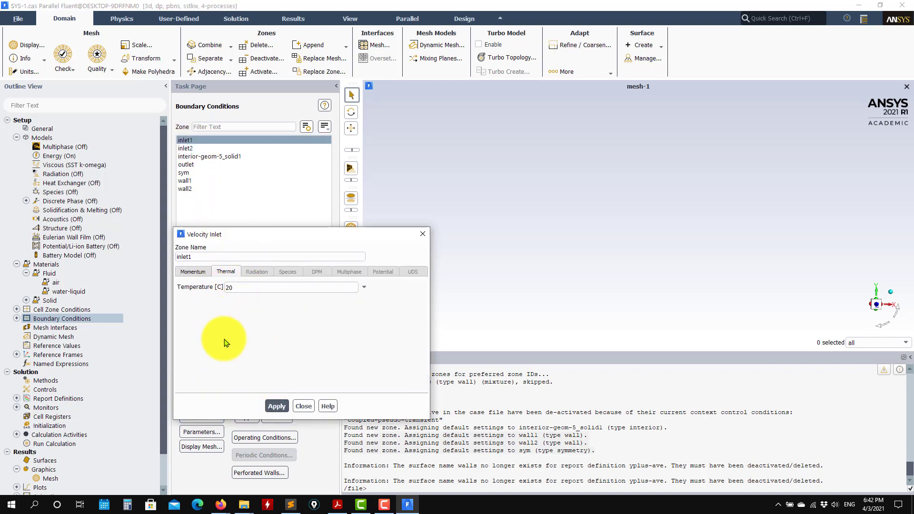
click(303, 406)
Examine the thermal settings of the inlet2 velocity-inlet boundary condition
click(188, 148)
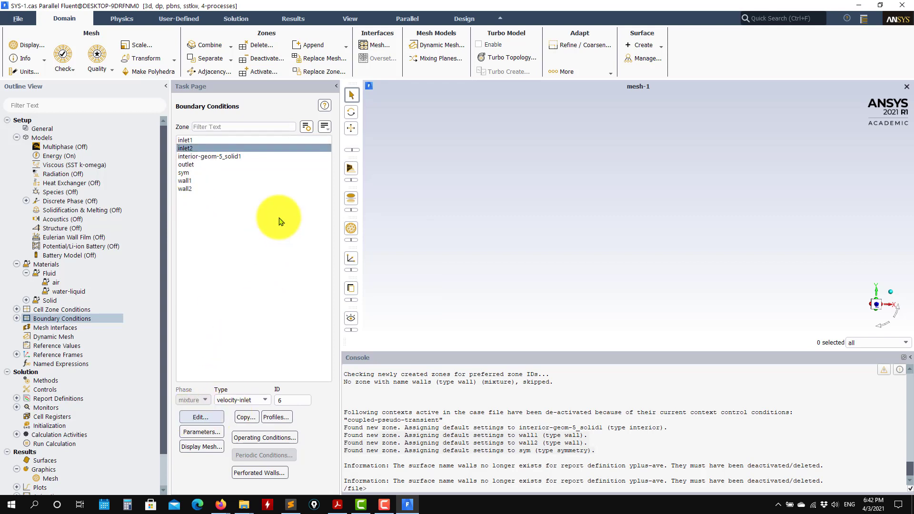
click(200, 417)
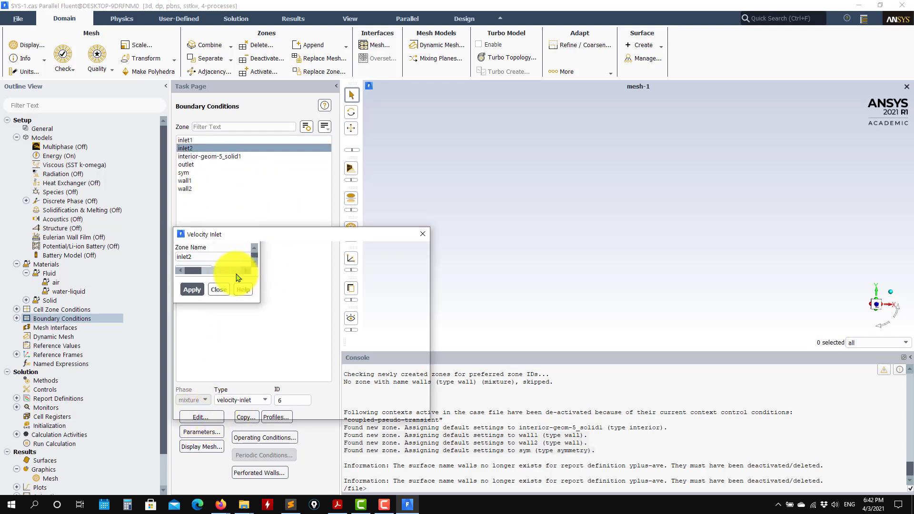
click(224, 218)
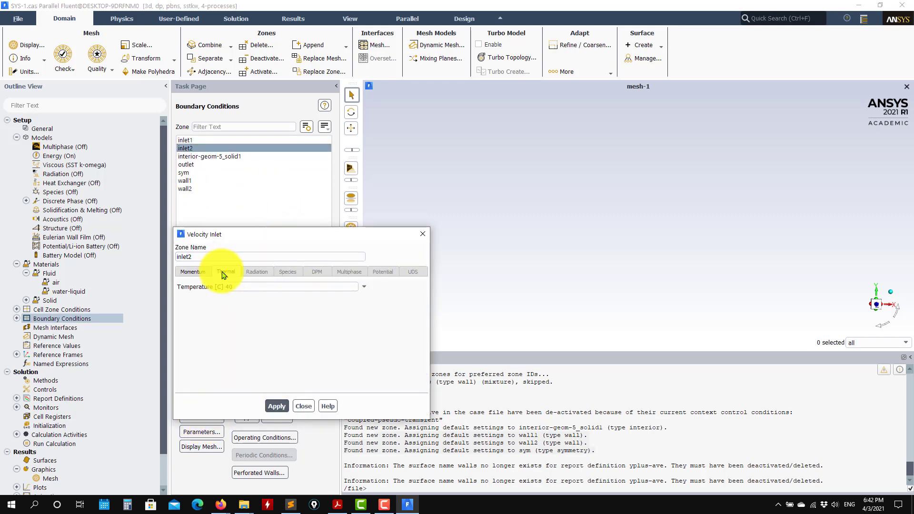
click(303, 406)
Check the boundary types of sym and wall1, and examine the momentum settings of the outlet pressure-outlet
click(190, 172)
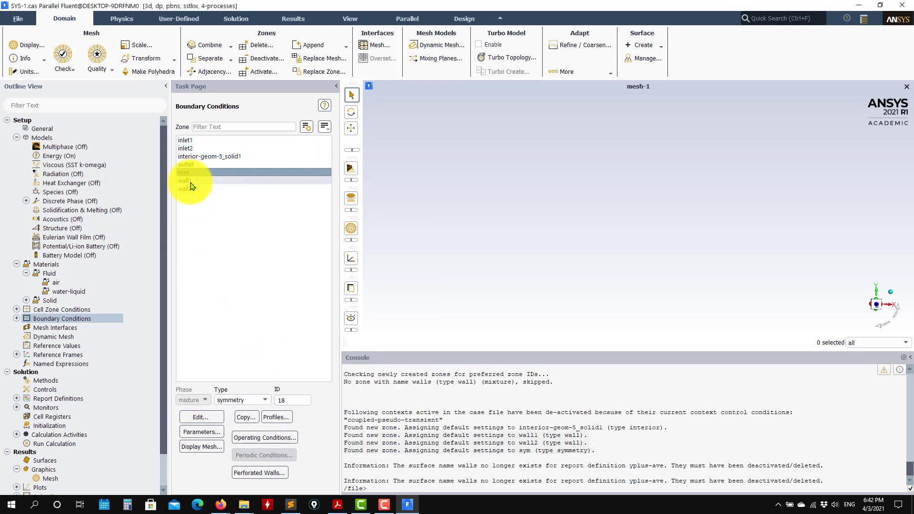
click(191, 182)
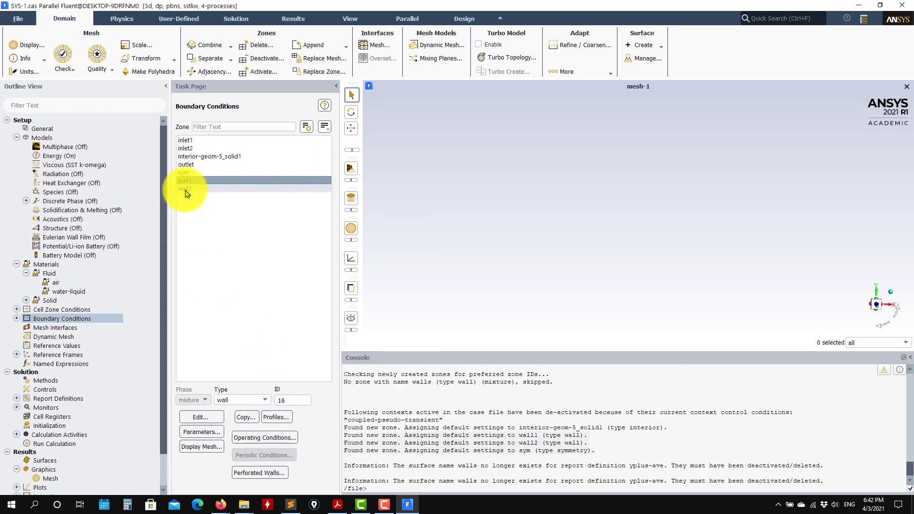
click(193, 165)
click(200, 418)
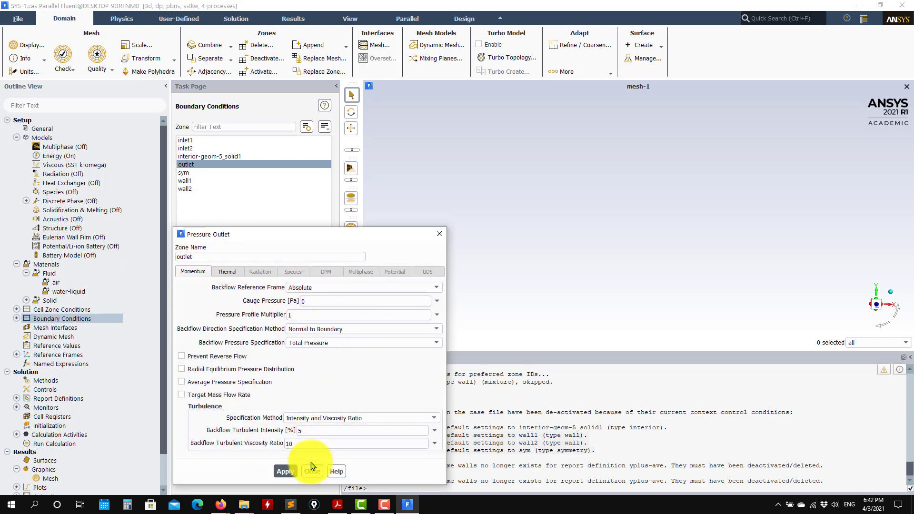
click(313, 471)
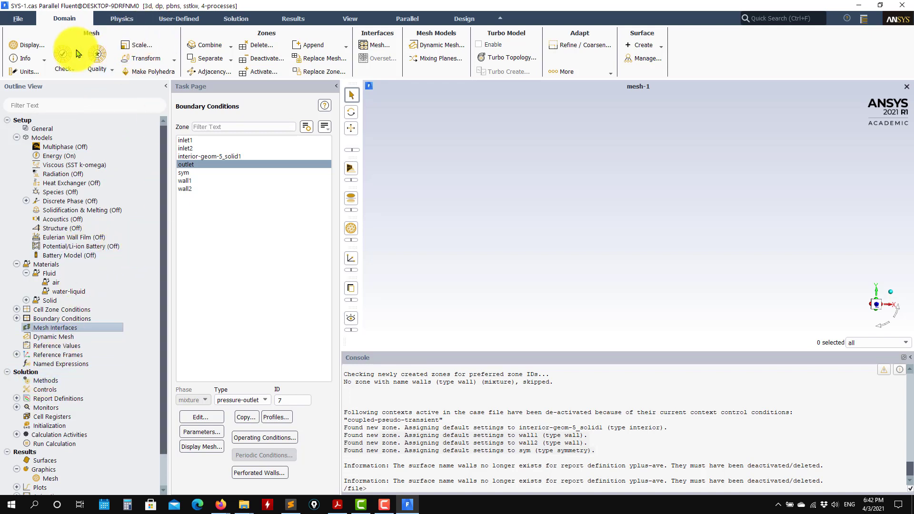
Check the domain extents of the mesh in the Scale Mesh dialog without rescaling
click(138, 45)
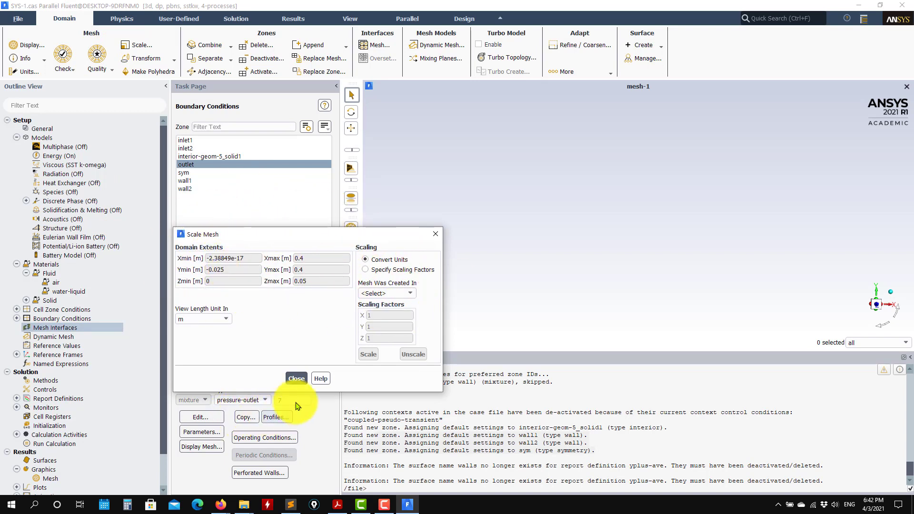
click(297, 377)
Evaluate the mesh quality, highlight the minimum orthogonal quality in the console, and report the mesh size
click(97, 69)
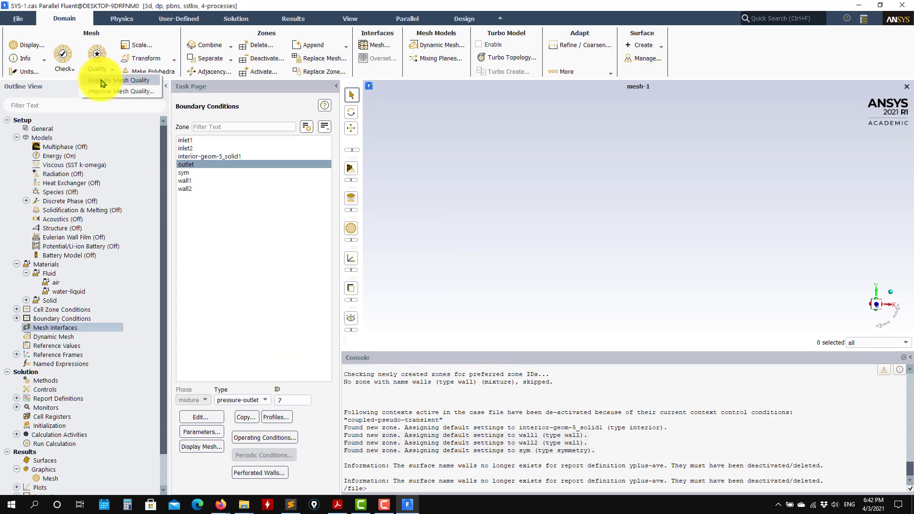
click(101, 81)
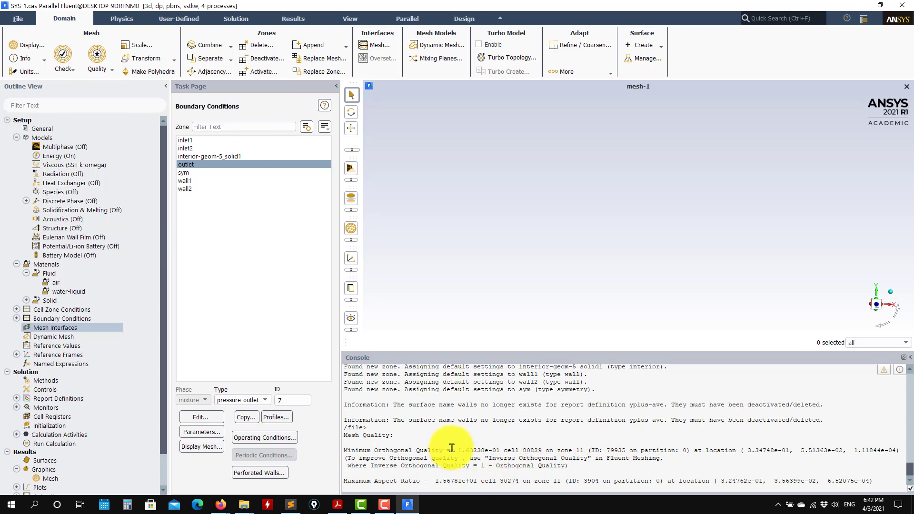
drag(457, 448, 499, 452)
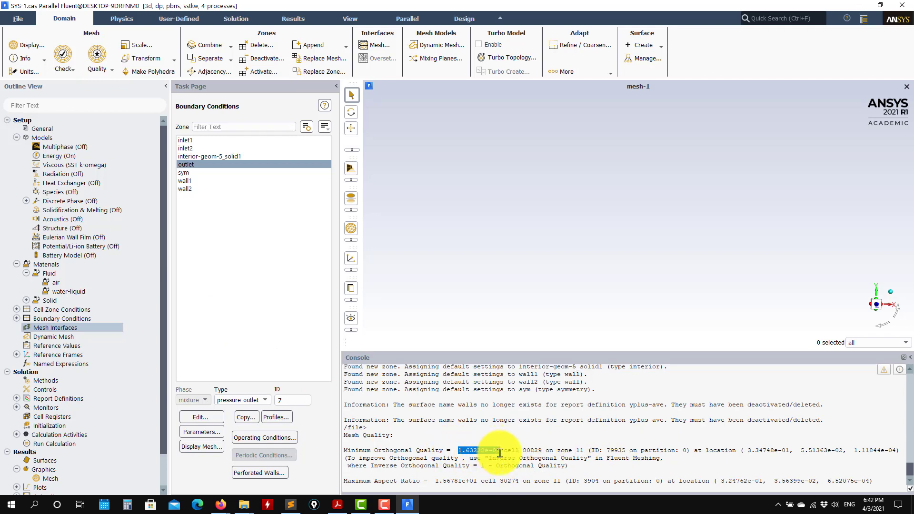
drag(580, 465, 344, 434)
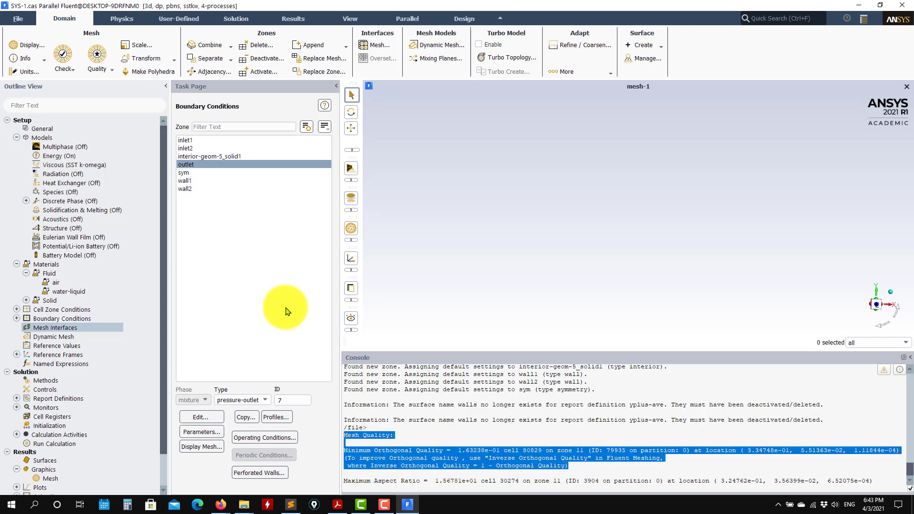
click(43, 60)
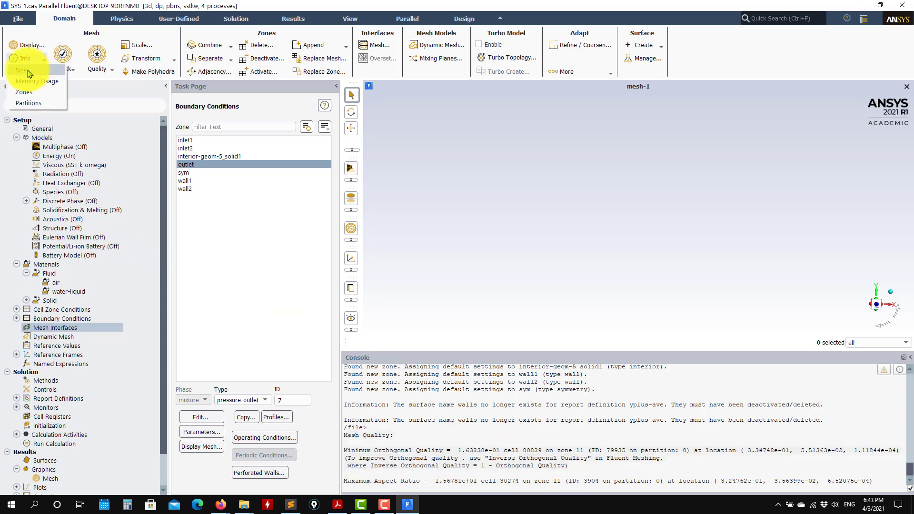
click(29, 75)
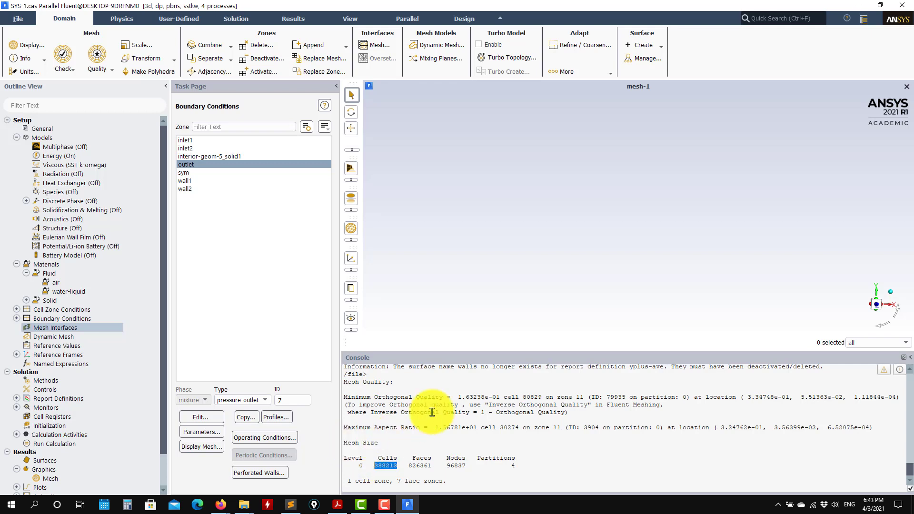
Reset the solution methods with Second Order Upwind for turbulent kinetic energy and specific dissipation rate, and restore the default solution controls
scroll(95, 329, down, 2)
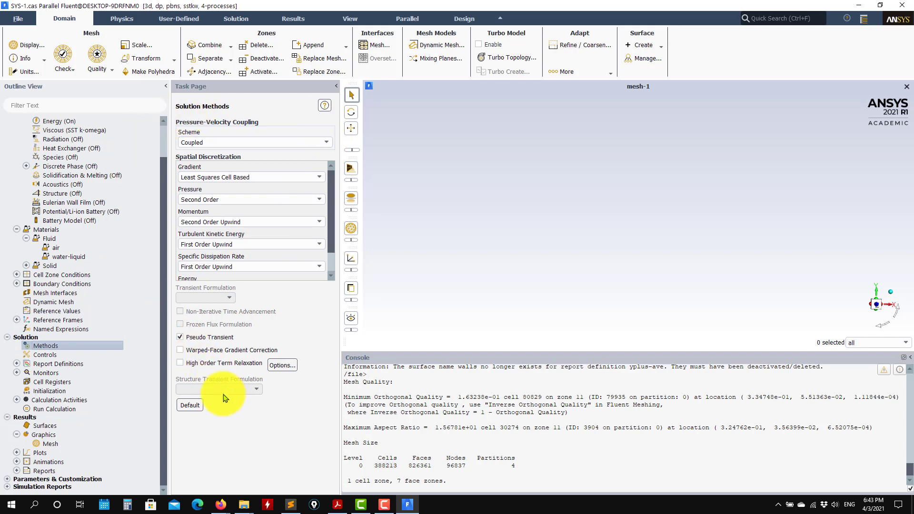
click(194, 406)
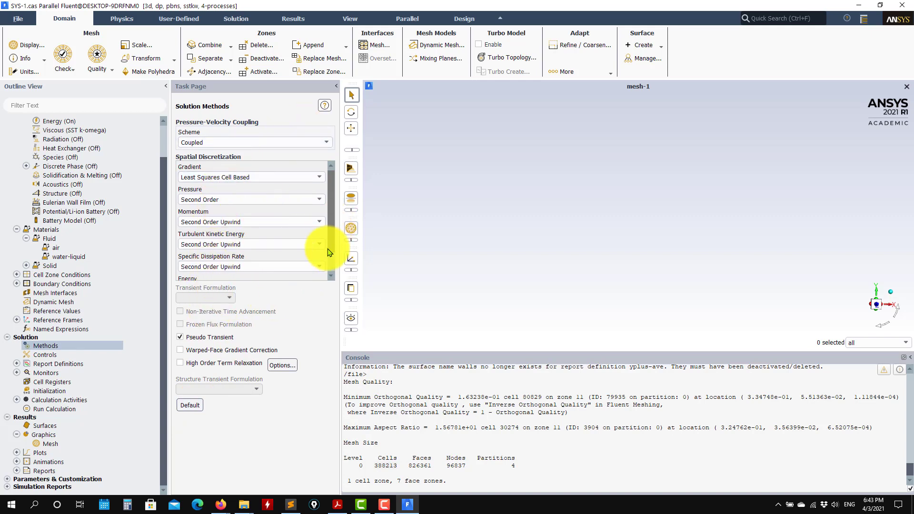
scroll(327, 252, down, 1)
click(52, 358)
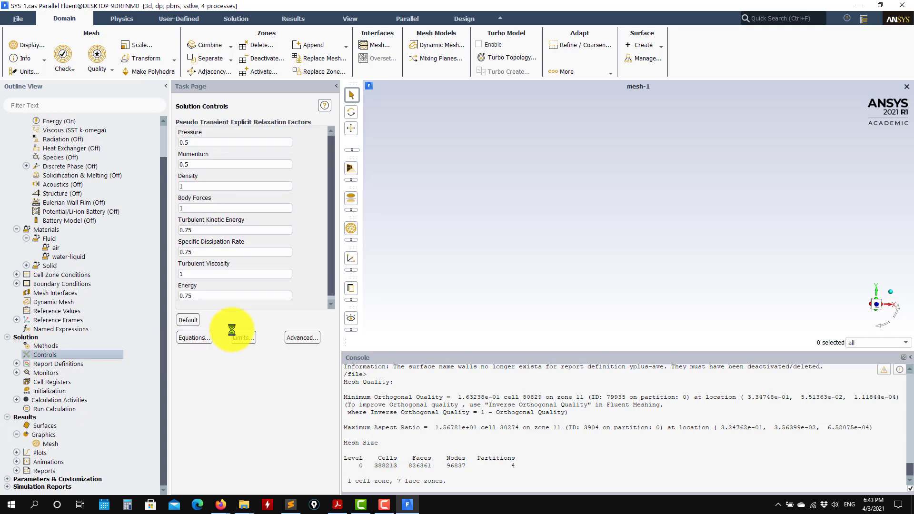
click(195, 324)
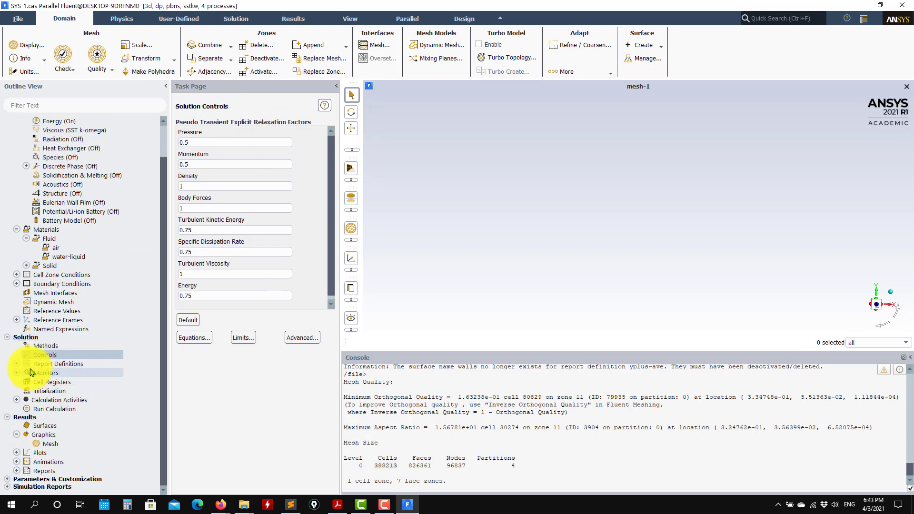
click(16, 364)
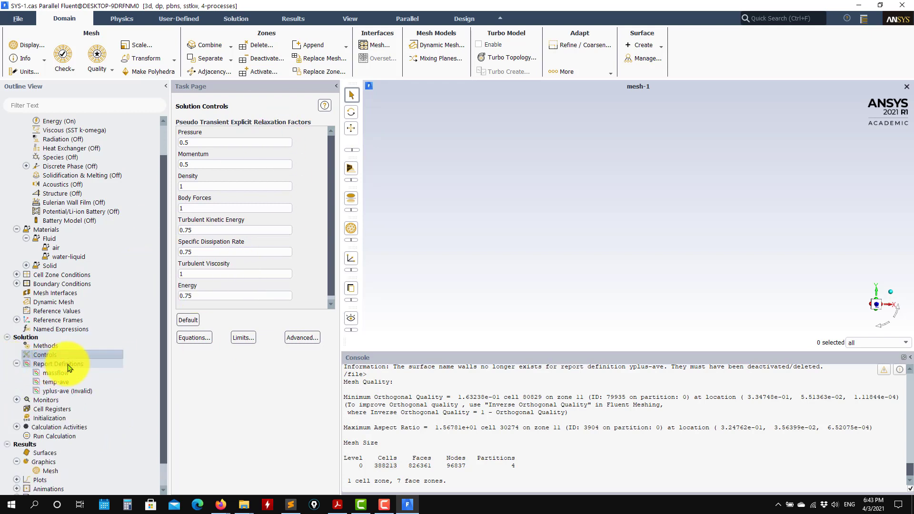
double_click(54, 394)
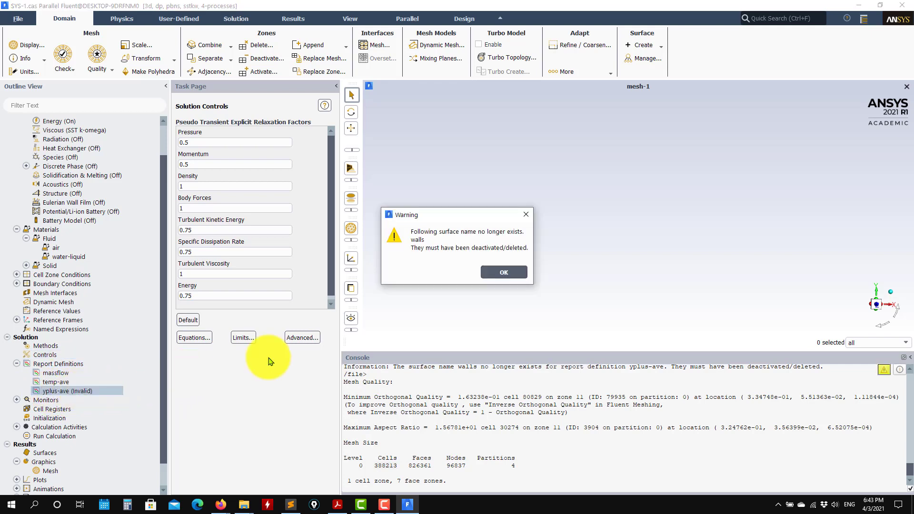
click(494, 275)
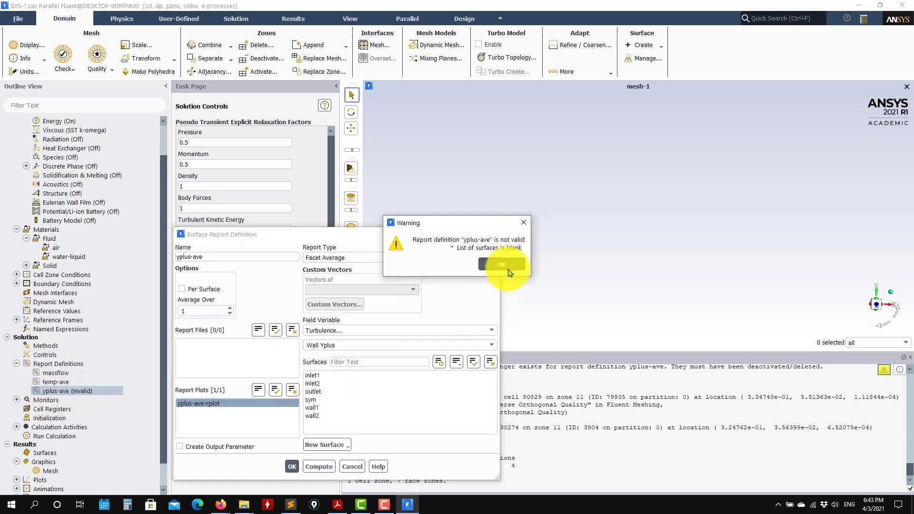
click(495, 262)
click(352, 467)
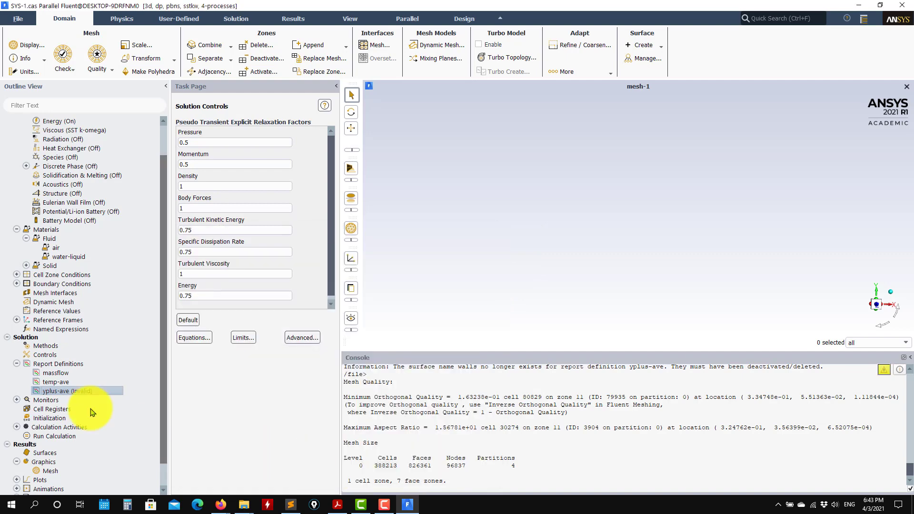
Edit the invalid yplus-ave report definition to use the surfaces wall1 and wall2
right_click(71, 390)
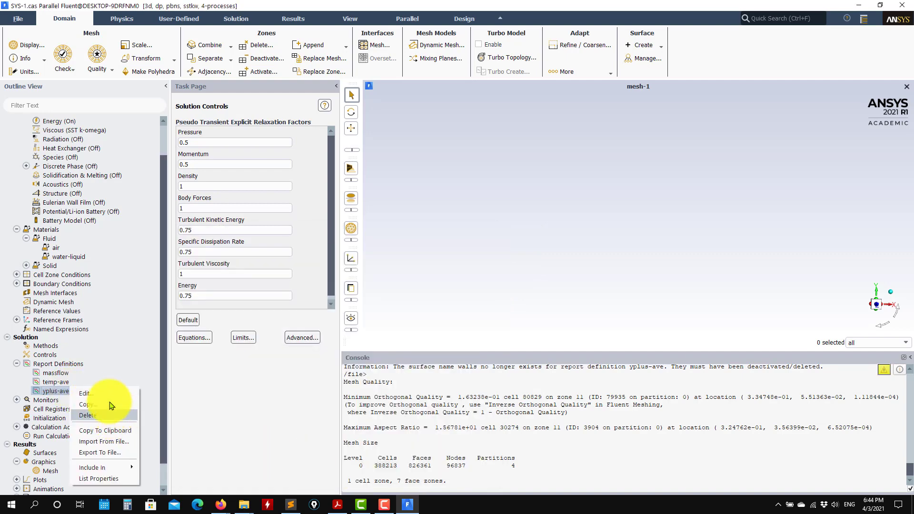
click(107, 415)
click(504, 272)
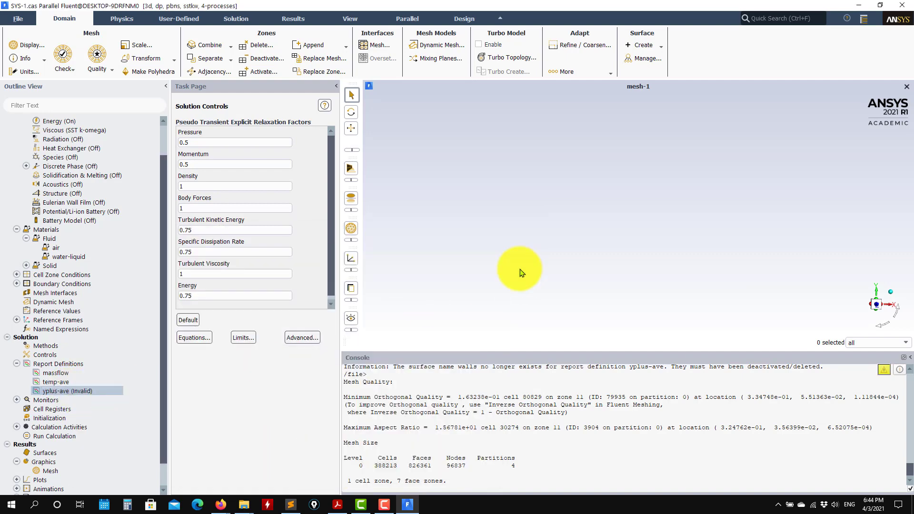
click(496, 262)
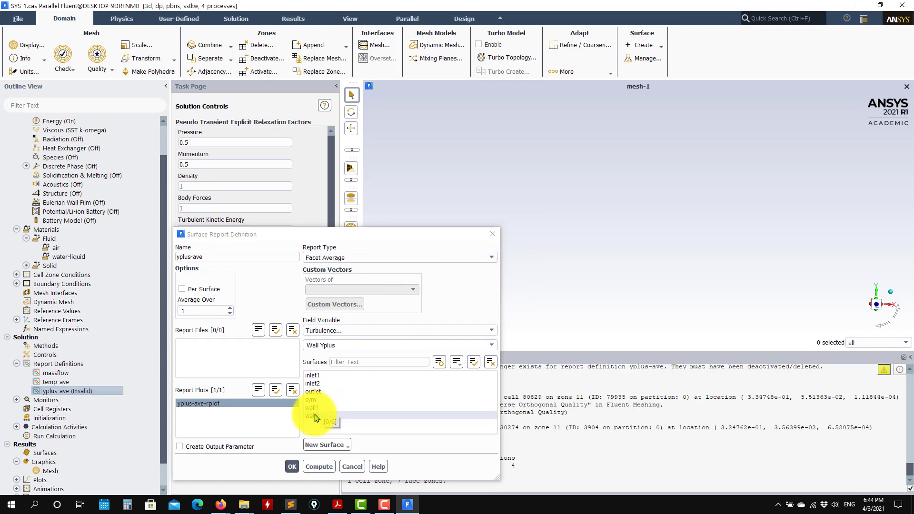
click(333, 407)
click(397, 415)
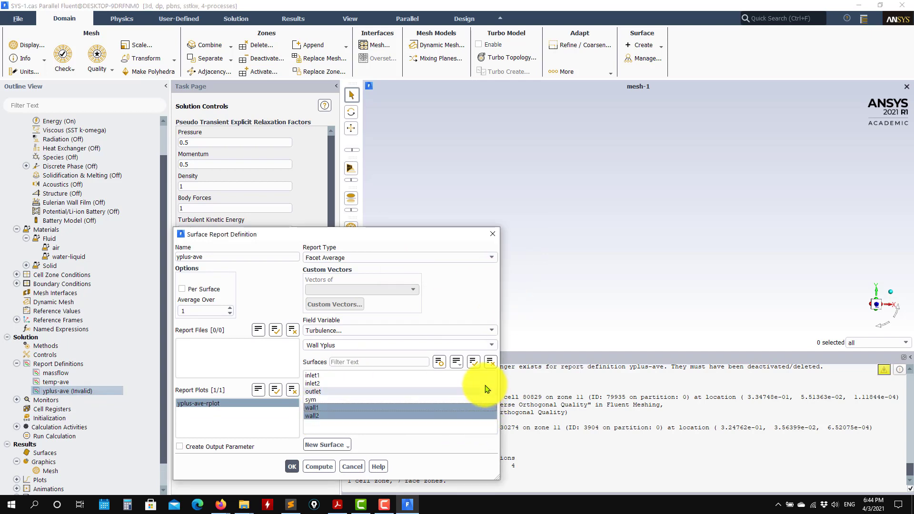
click(292, 467)
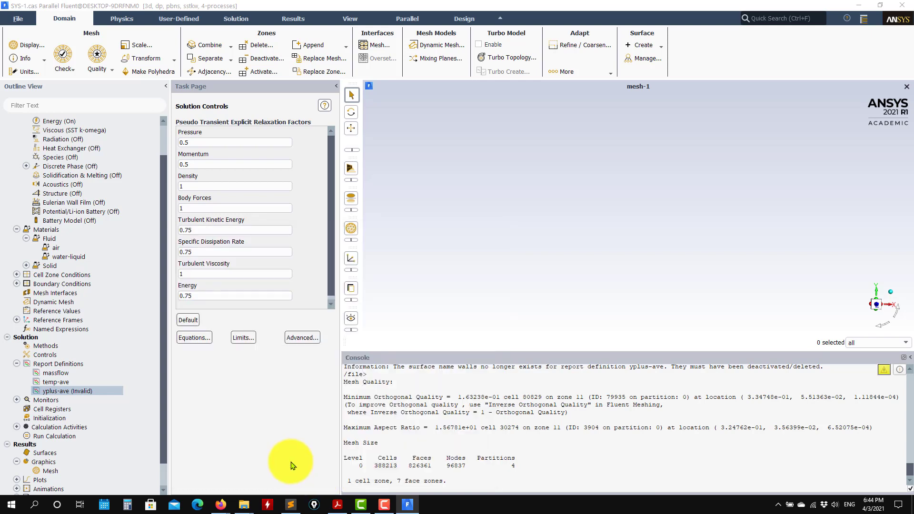
Review the report plots under Monitors and examine the settings of the convergence condition cond1
click(17, 400)
click(26, 427)
scroll(29, 408, down, 3)
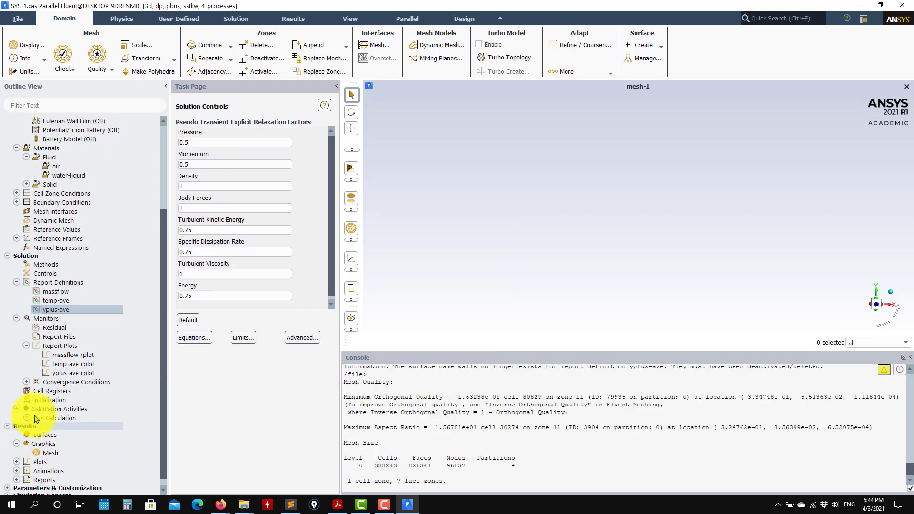
click(26, 382)
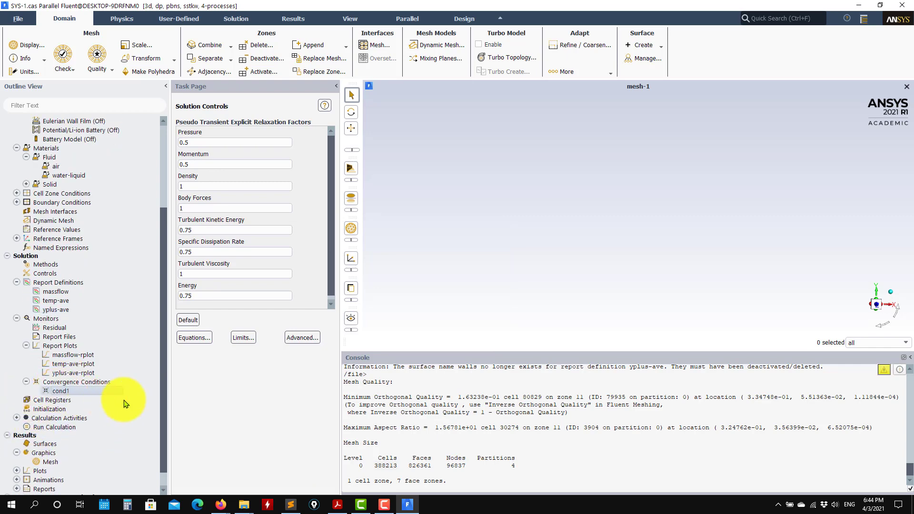
double_click(62, 391)
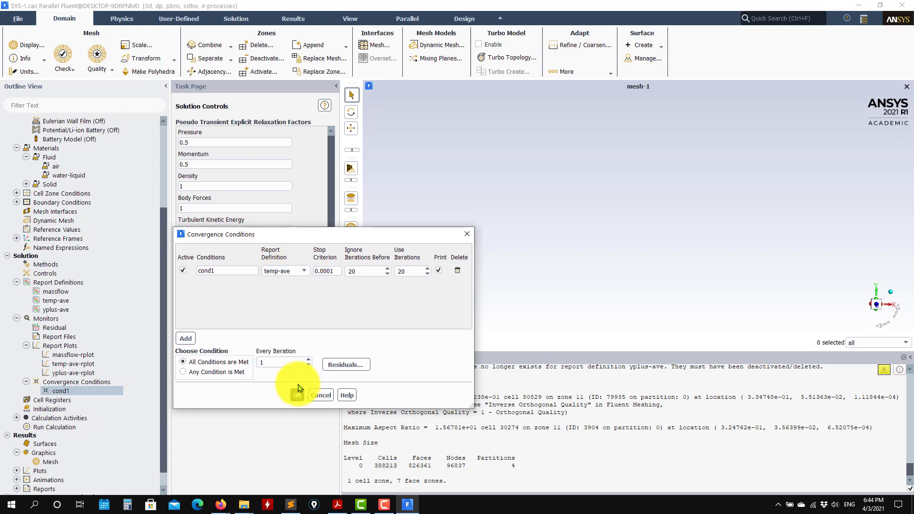
click(318, 396)
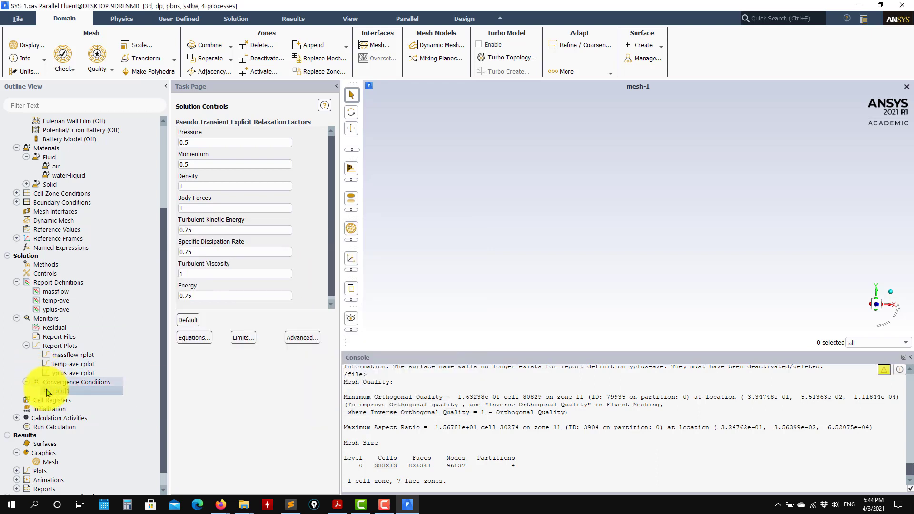
Initialize the solution with Hybrid Initialization, view the Standard Initialization options, and return to the hybrid method
click(48, 410)
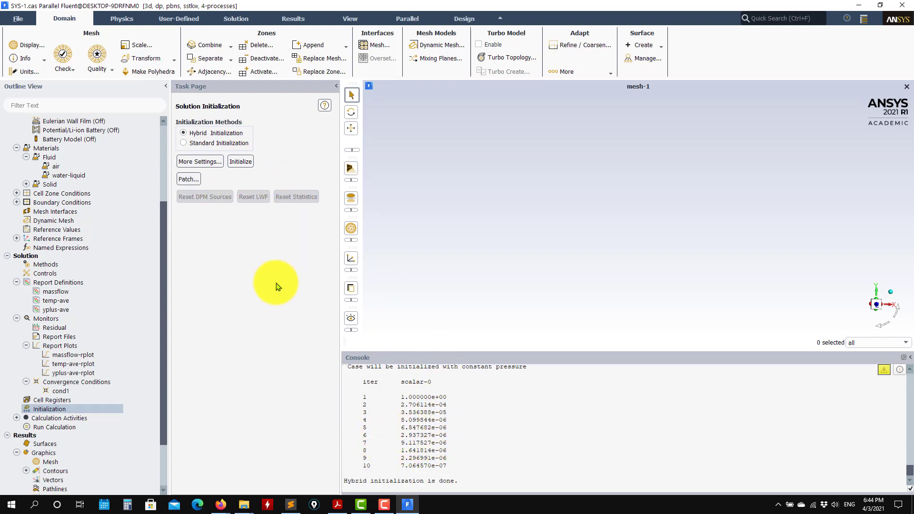
click(219, 143)
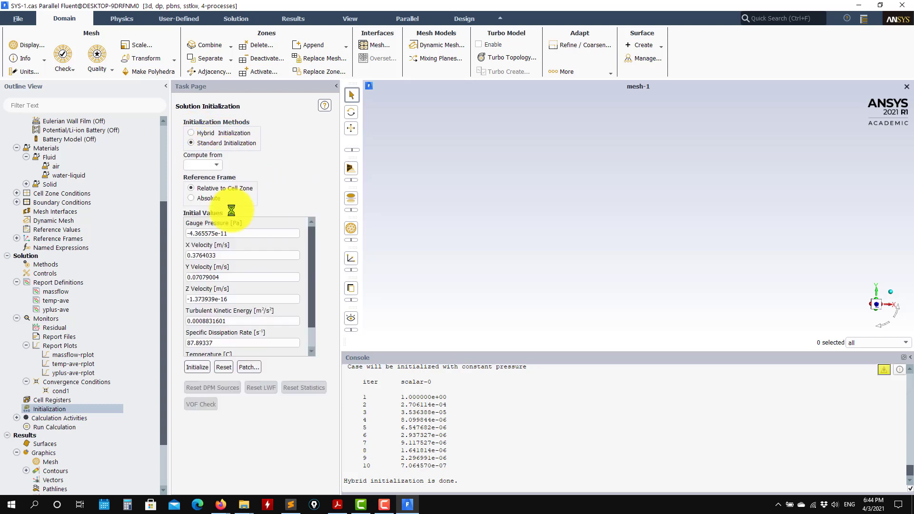
click(218, 135)
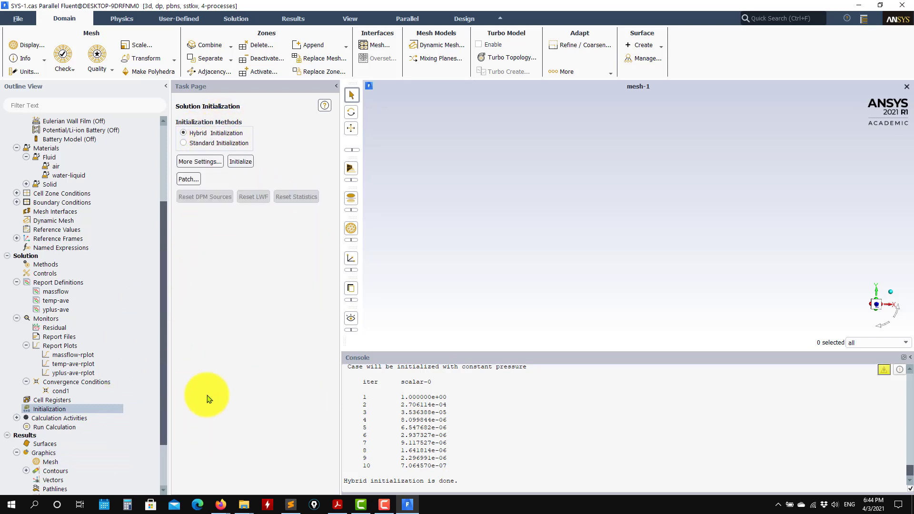
Configure autosave of data files every 100 iterations under the file name running, retaining only the most recent files
click(17, 418)
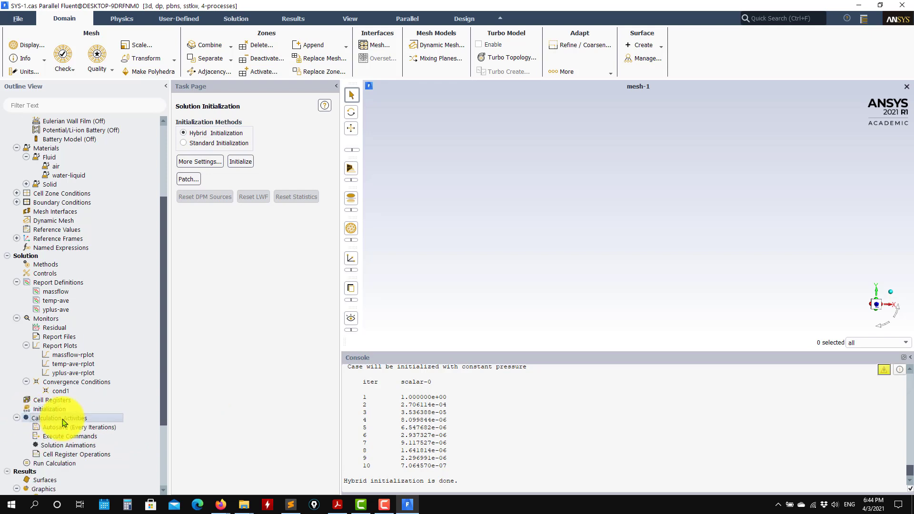
double_click(62, 419)
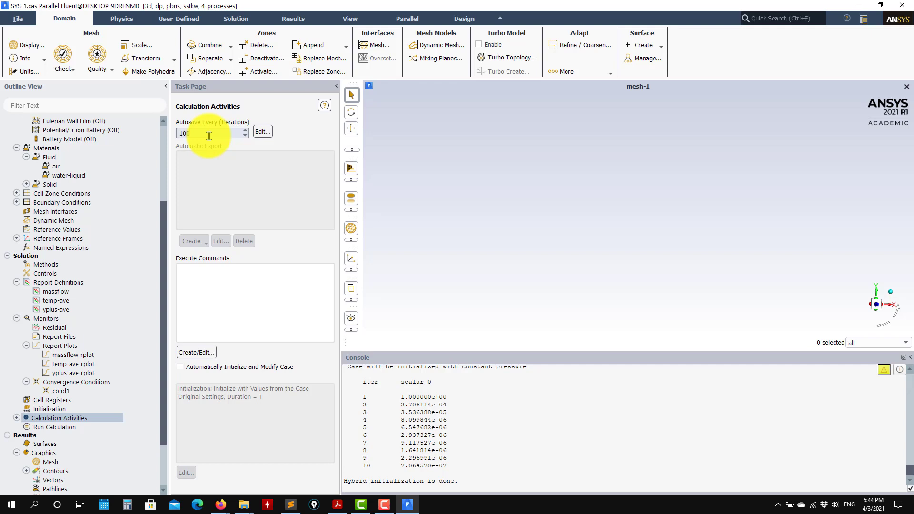
click(262, 131)
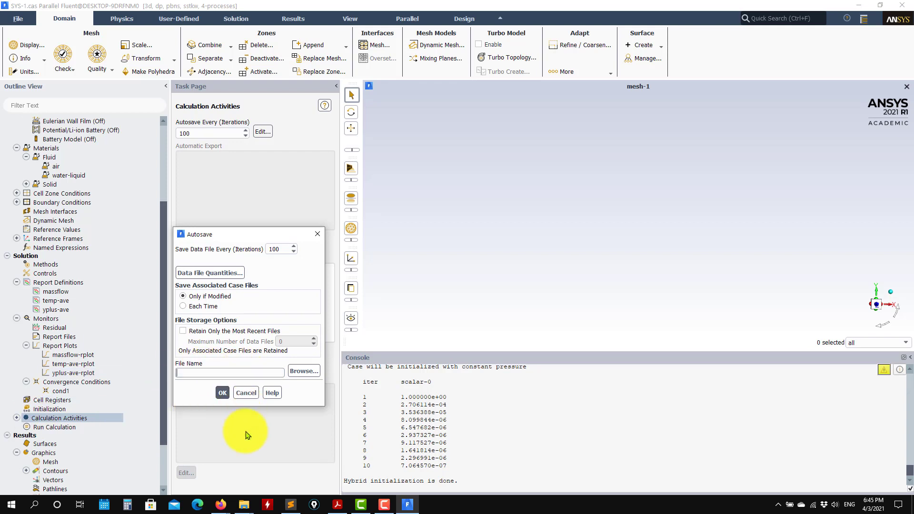
click(244, 504)
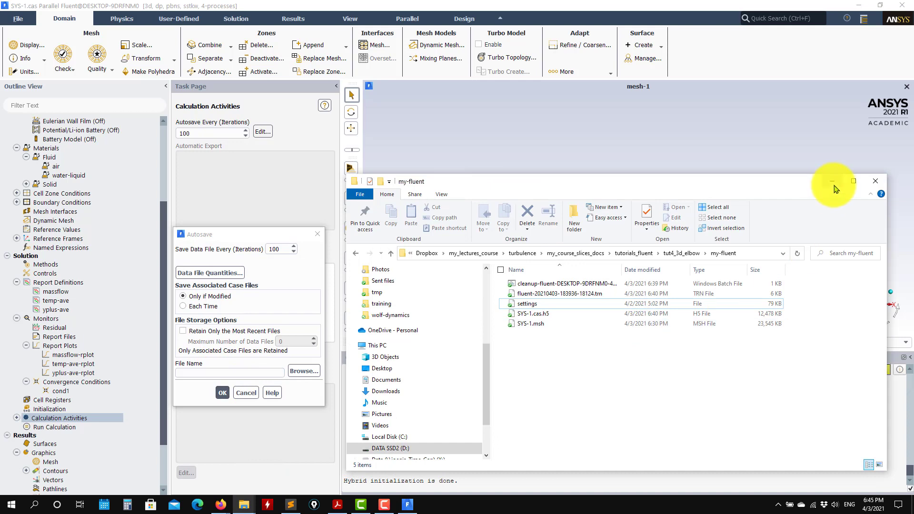
click(834, 183)
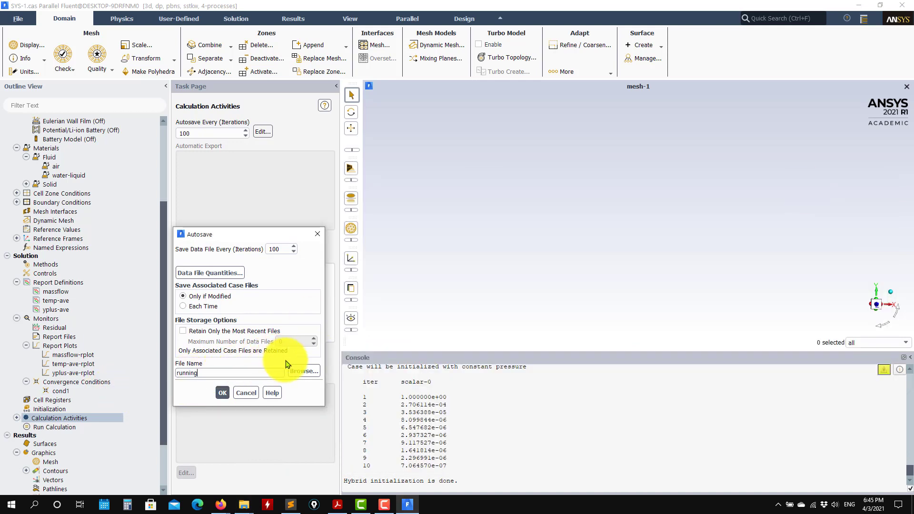
click(183, 330)
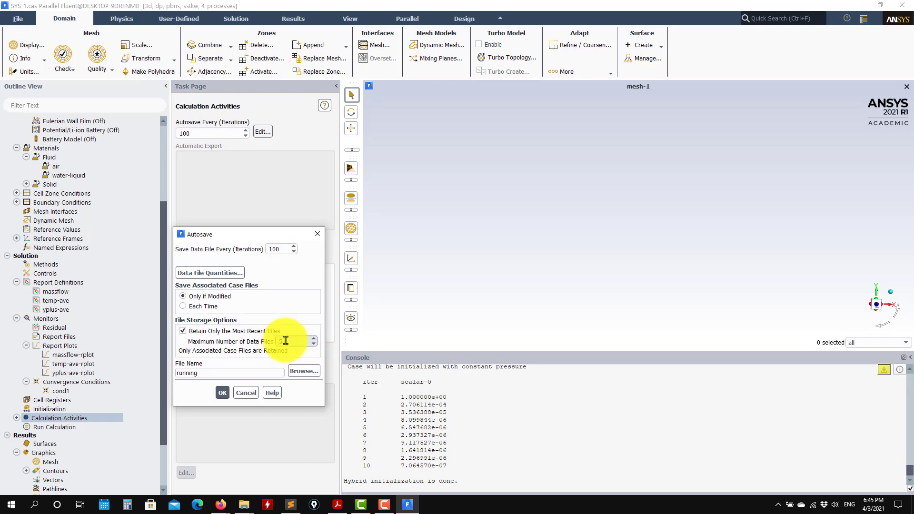
double_click(285, 340)
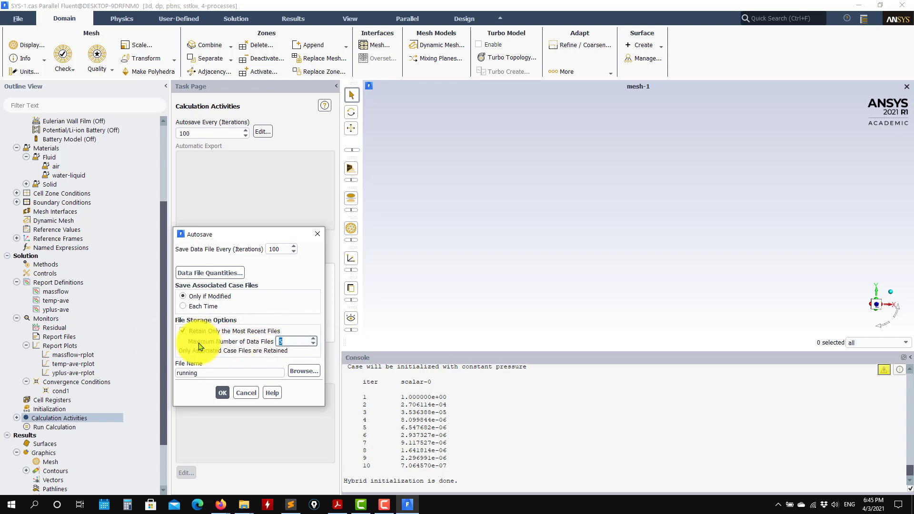
click(222, 393)
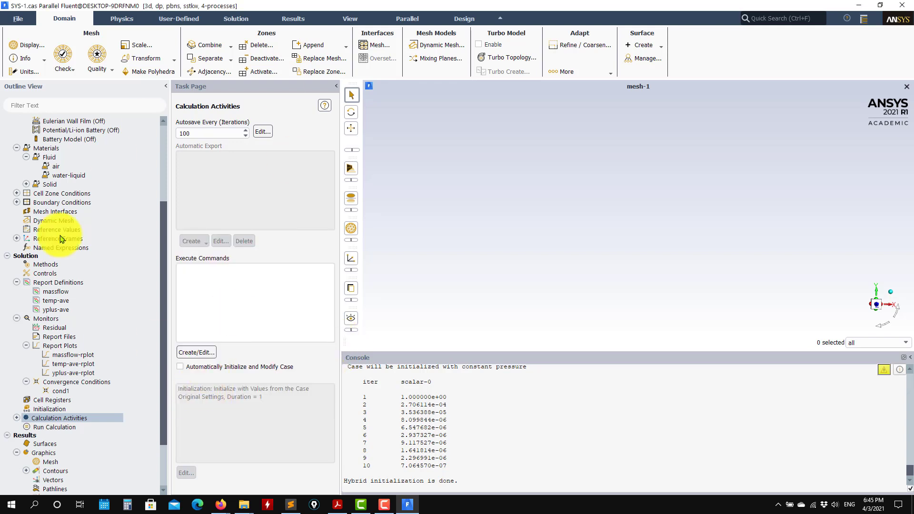
Look through the Run Calculation and Results entries in the outline and expand the existing contours
click(95, 428)
scroll(95, 430, down, 2)
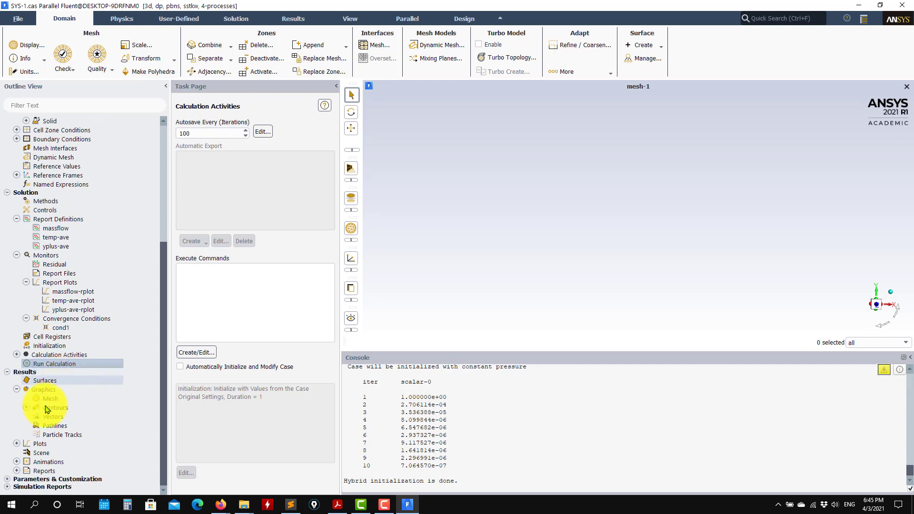
click(26, 408)
scroll(50, 456, down, 1)
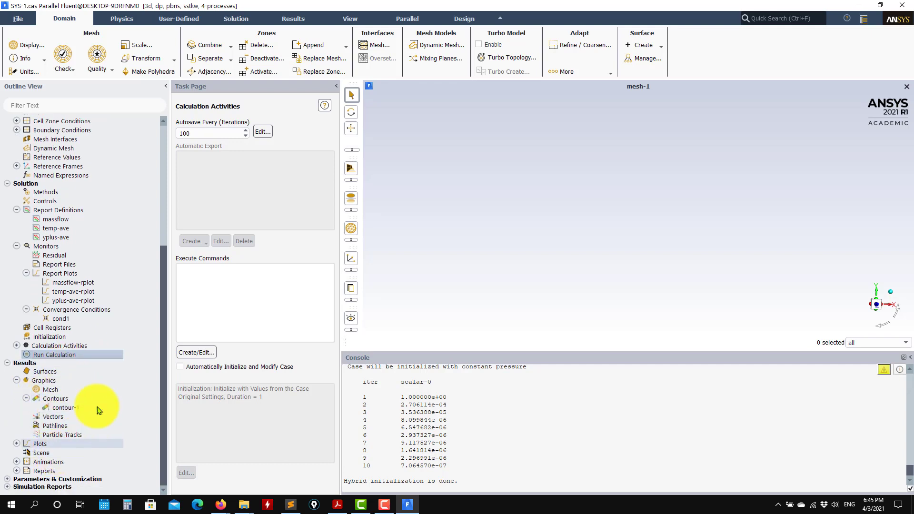
Write the case and data files under the name case and check them in the my-fluent folder
click(18, 19)
mouse_move(29, 43)
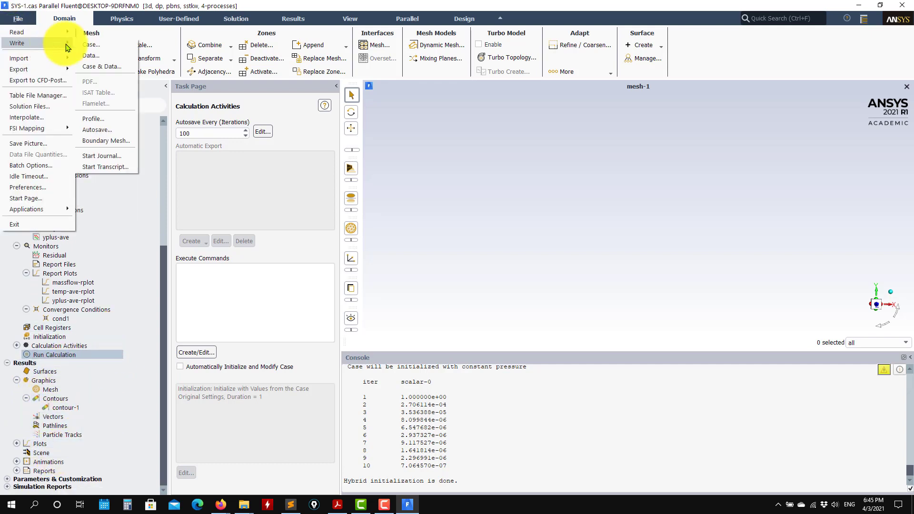
click(104, 75)
click(19, 19)
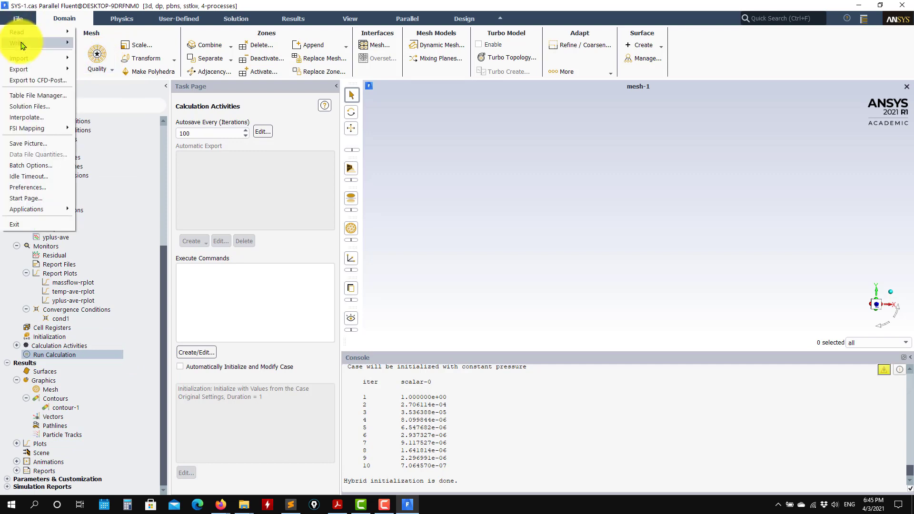
click(100, 66)
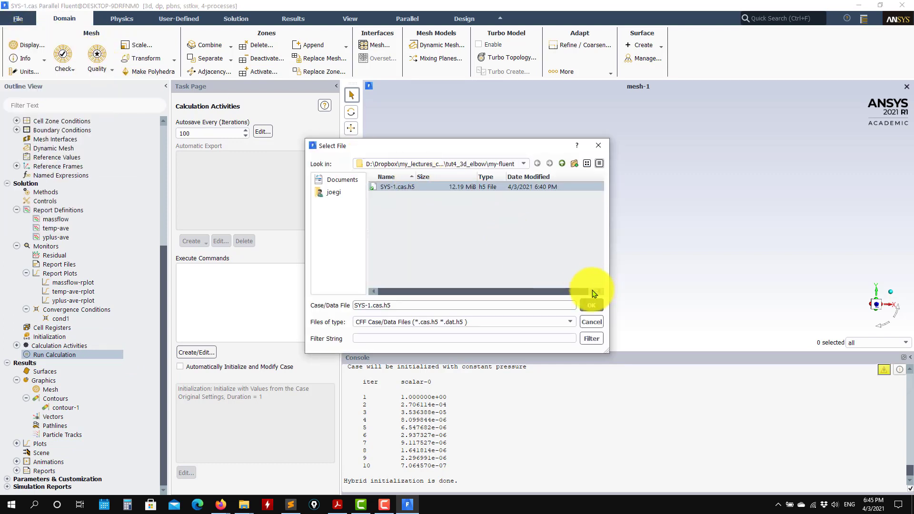
triple_click(406, 304)
key(Escape)
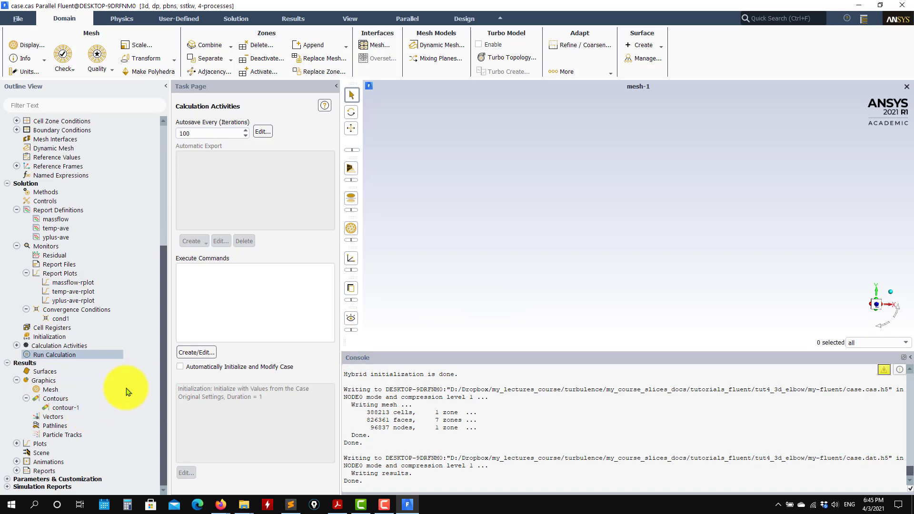
mouse_move(243, 504)
click(249, 469)
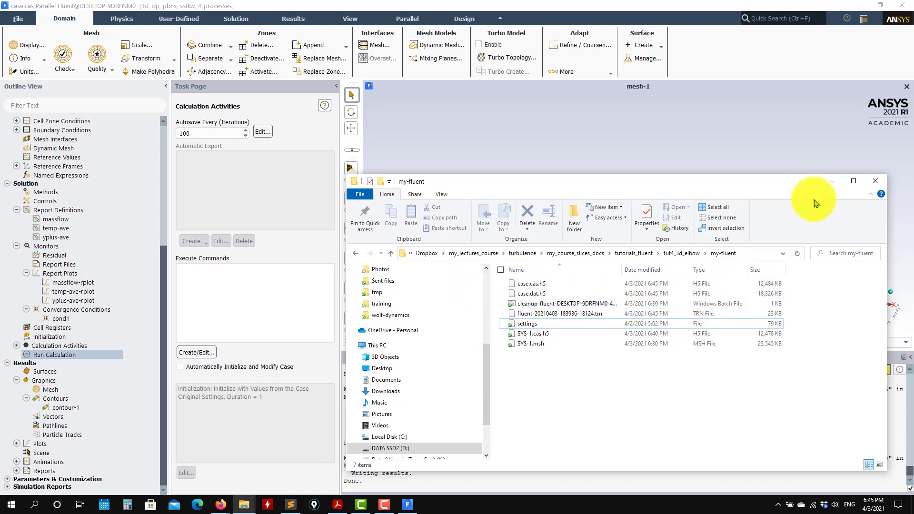
click(832, 182)
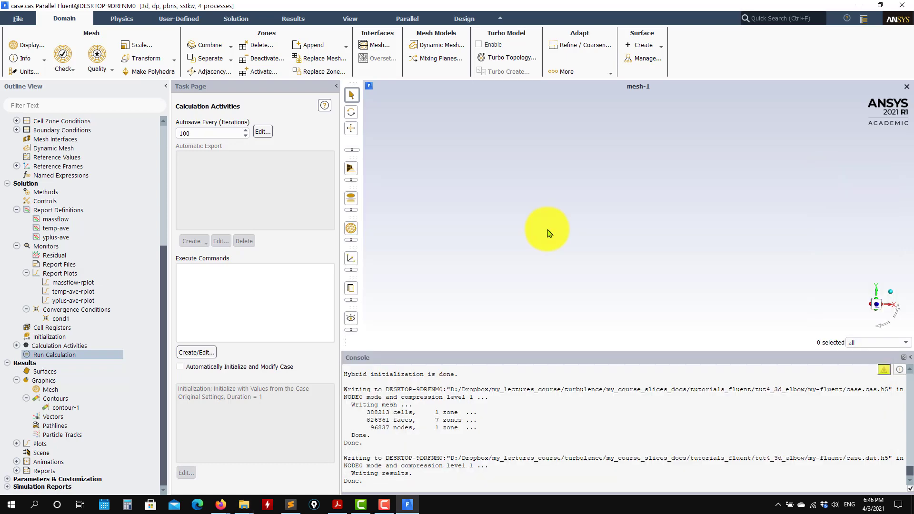
Display the mesh object mesh-1 with both faces and edges on all inlet, outlet, symmetry and wall surfaces
double_click(50, 389)
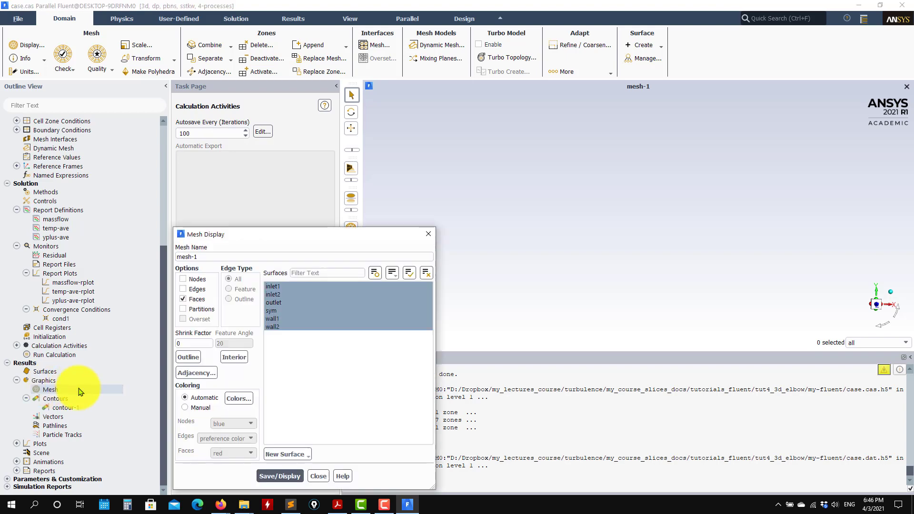
click(291, 484)
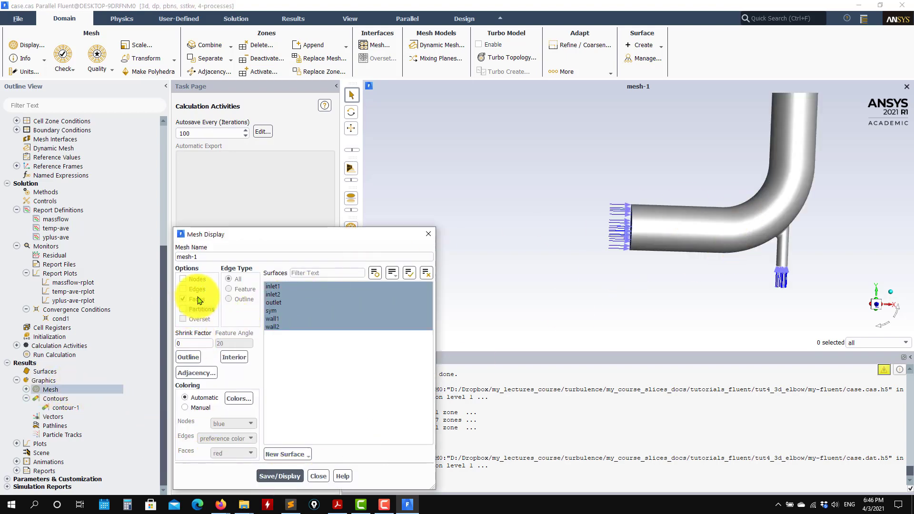
click(182, 289)
click(291, 475)
drag(673, 268, 867, 280)
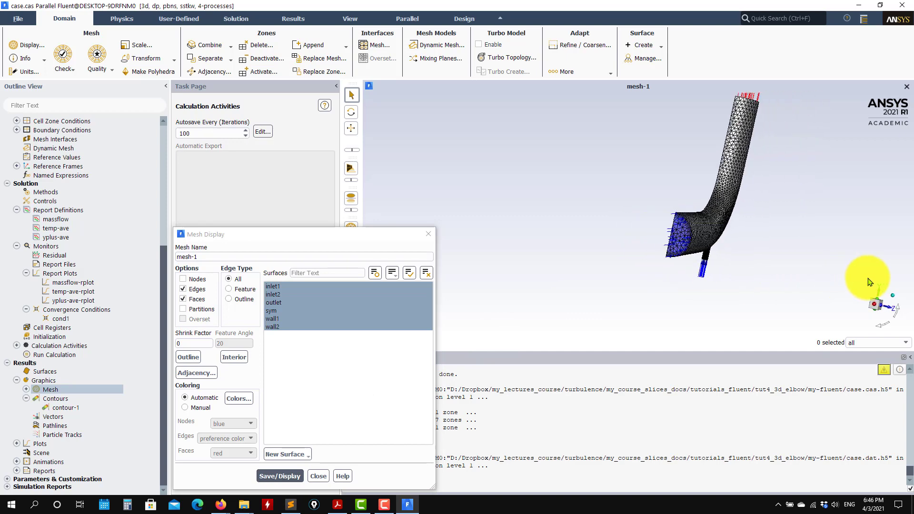
click(318, 476)
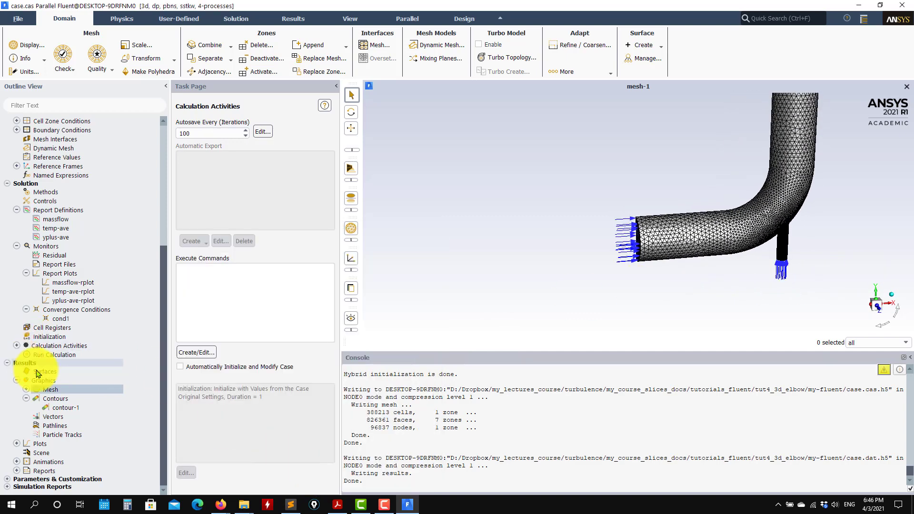
Create a YZ plane surface through the vertical leg of the elbow at X about 0.338 m
right_click(43, 376)
mouse_move(48, 391)
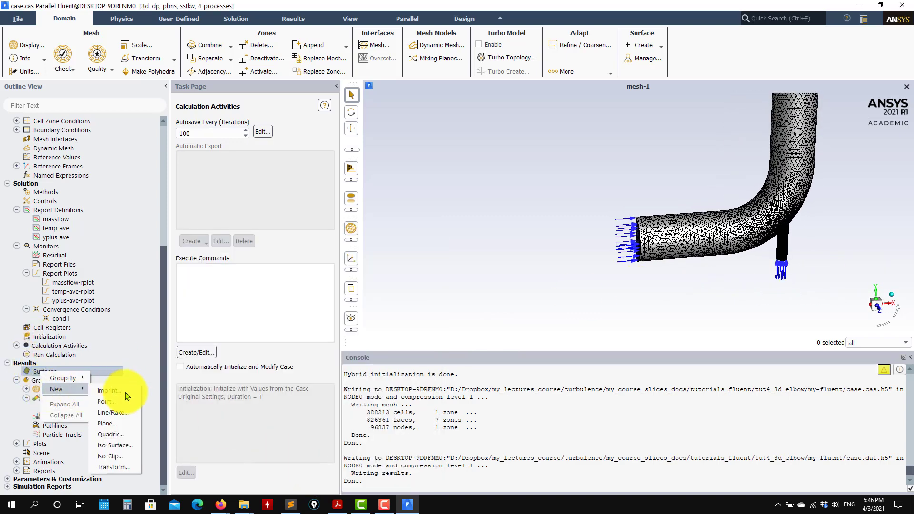
click(119, 424)
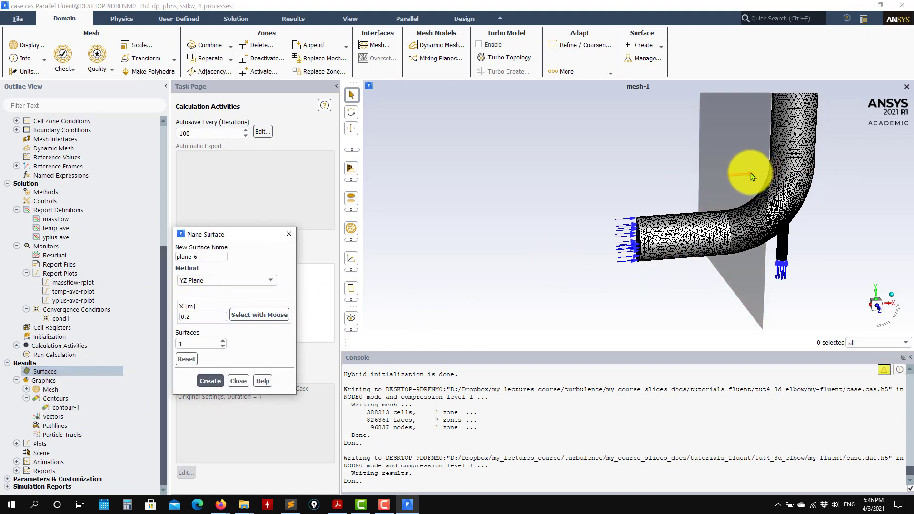
drag(750, 173, 578, 308)
drag(690, 229, 701, 226)
drag(745, 271, 748, 268)
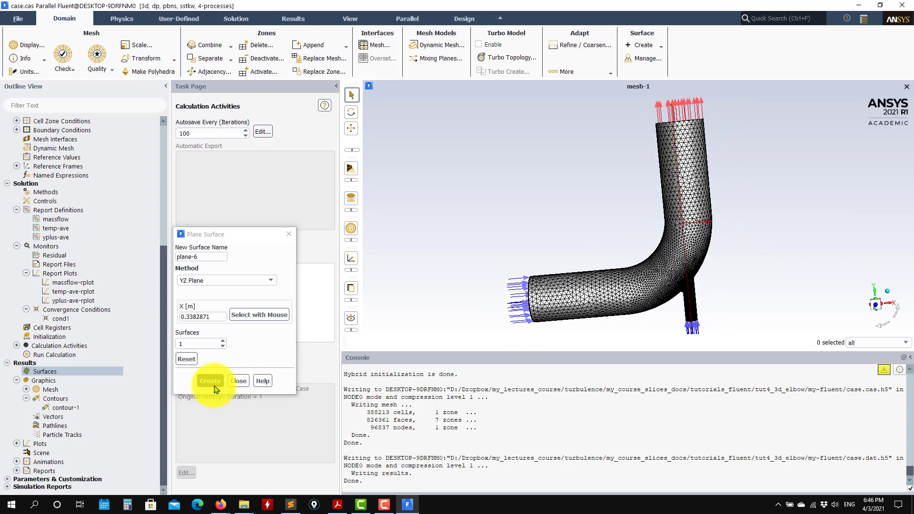
click(210, 381)
click(238, 381)
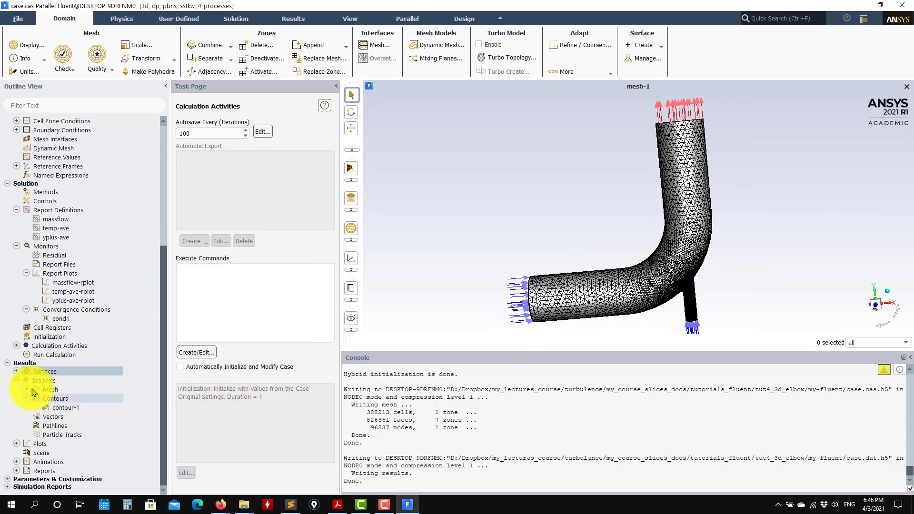
Redisplay mesh-1 with plane-6 included and wall1 and wall2 excluded, and inspect the interior mesh on the cut planes
double_click(47, 390)
double_click(59, 398)
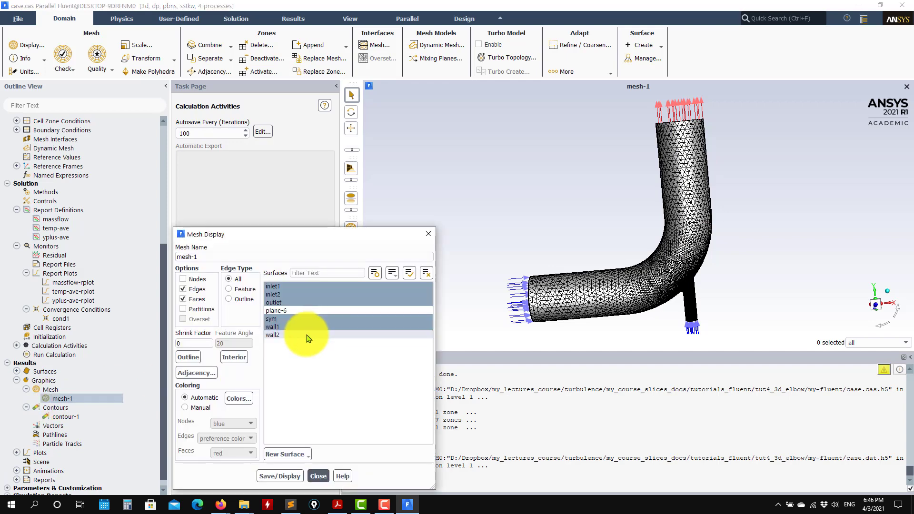
click(282, 311)
click(277, 327)
click(276, 335)
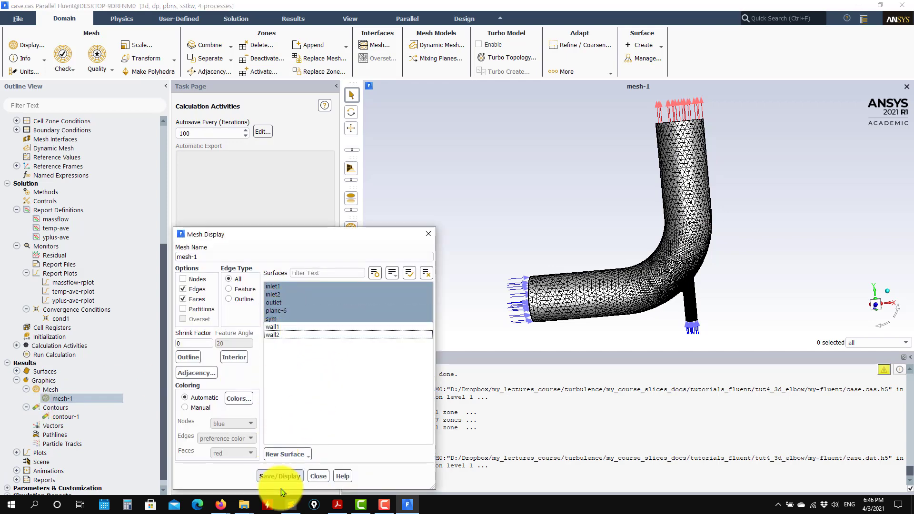
click(280, 475)
middle_drag(692, 289, 554, 292)
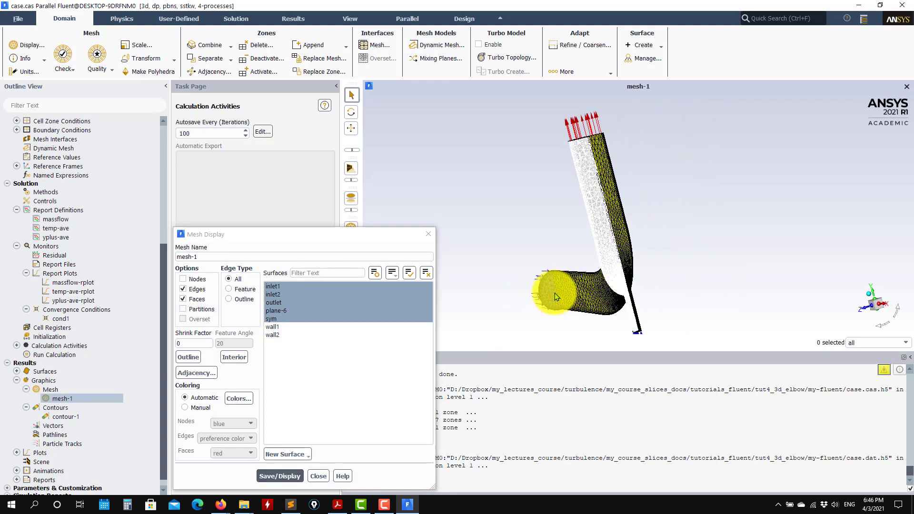
scroll(645, 248, up, 7)
drag(605, 250, 803, 263)
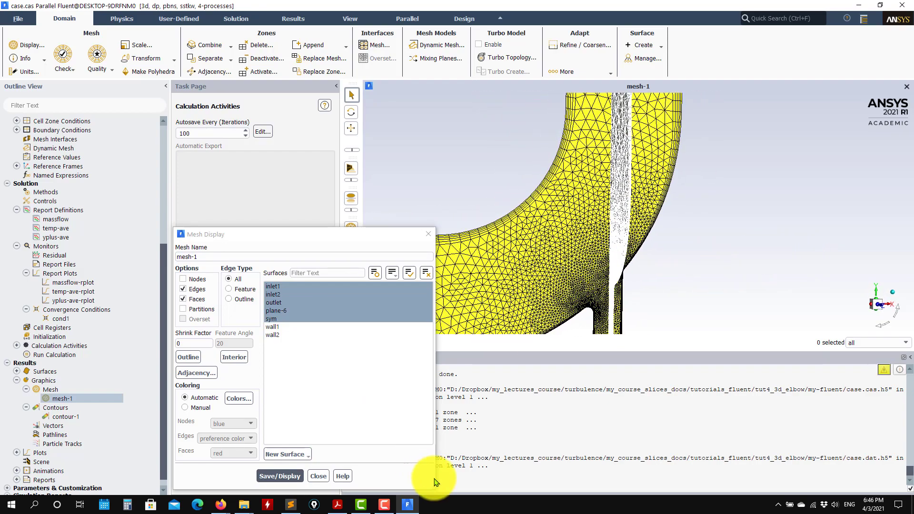
click(318, 476)
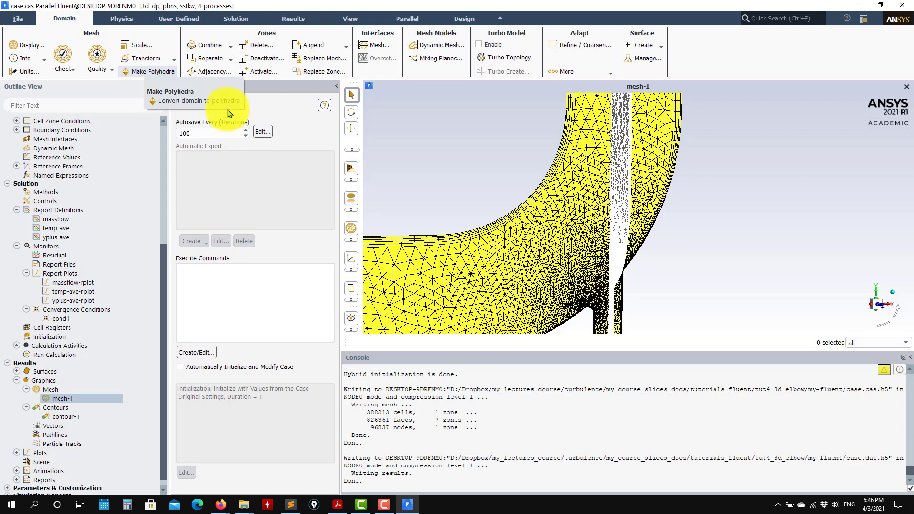
Convert the elbow domain's mesh to polyhedra
scroll(492, 232, down, 5)
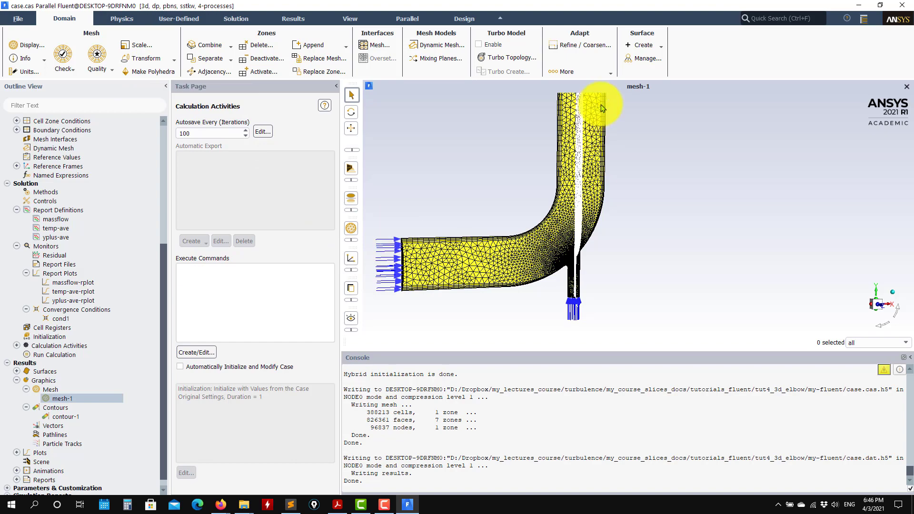
drag(621, 235, 675, 247)
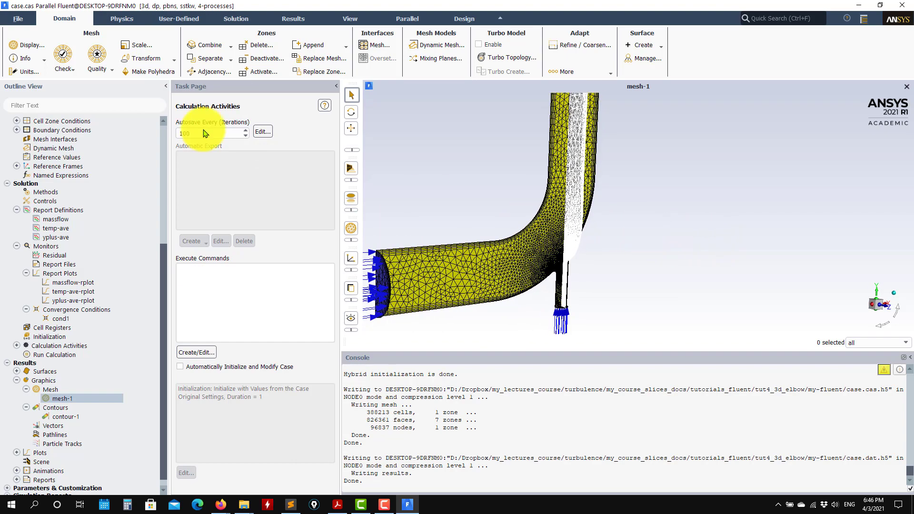
click(149, 71)
click(484, 262)
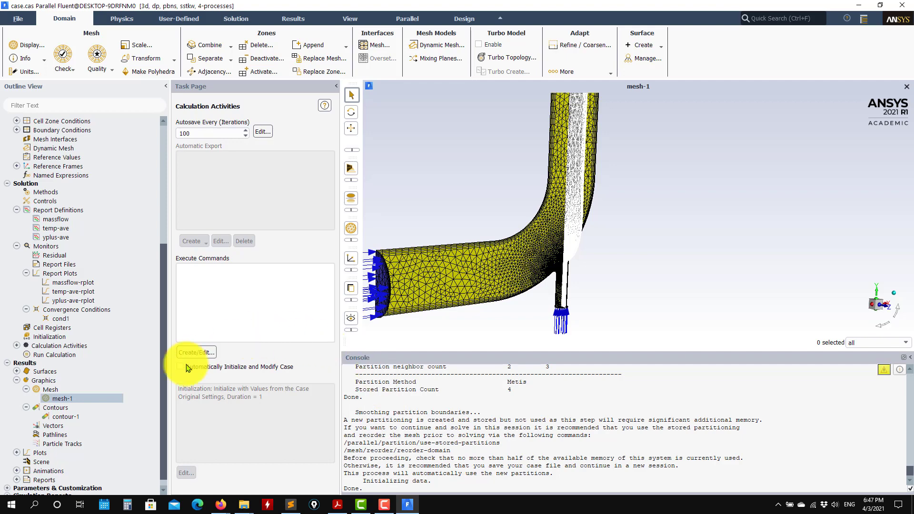
Refresh the mesh-1 display to show the converted polyhedral cells on the symmetry and plane-6 surfaces
click(92, 399)
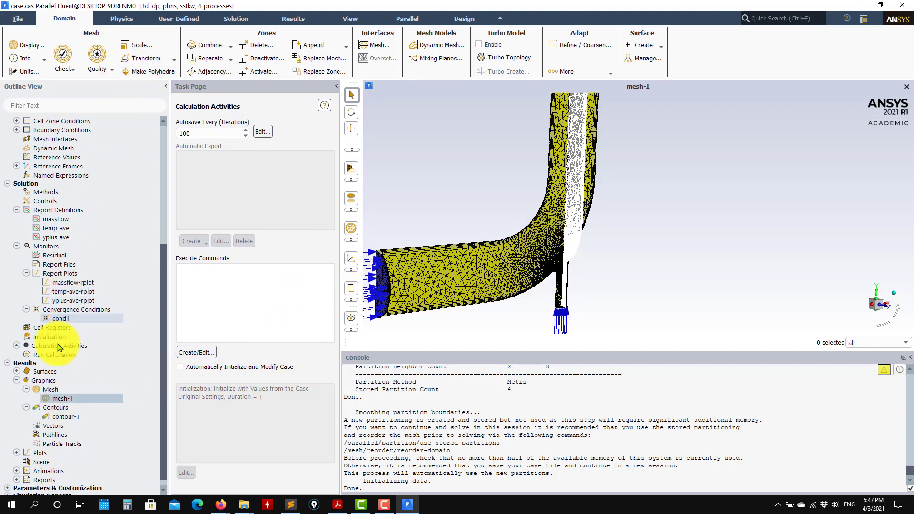
double_click(61, 402)
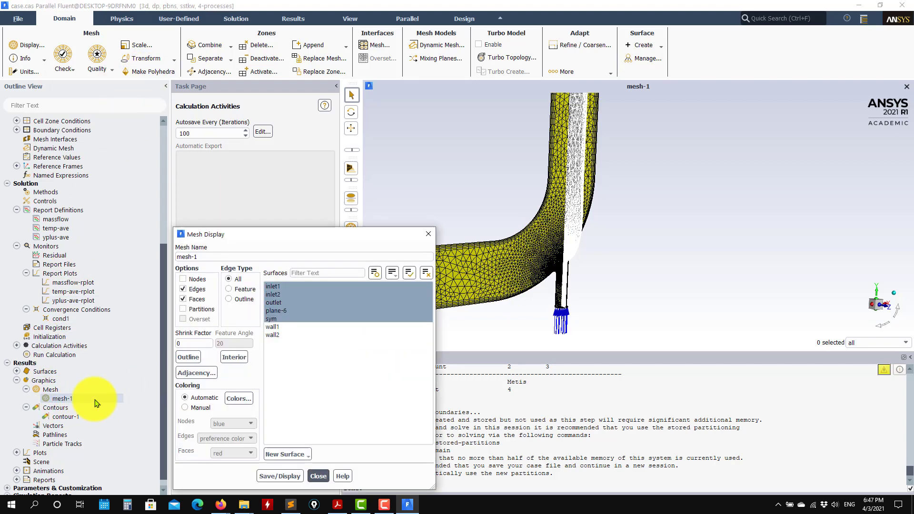
click(280, 476)
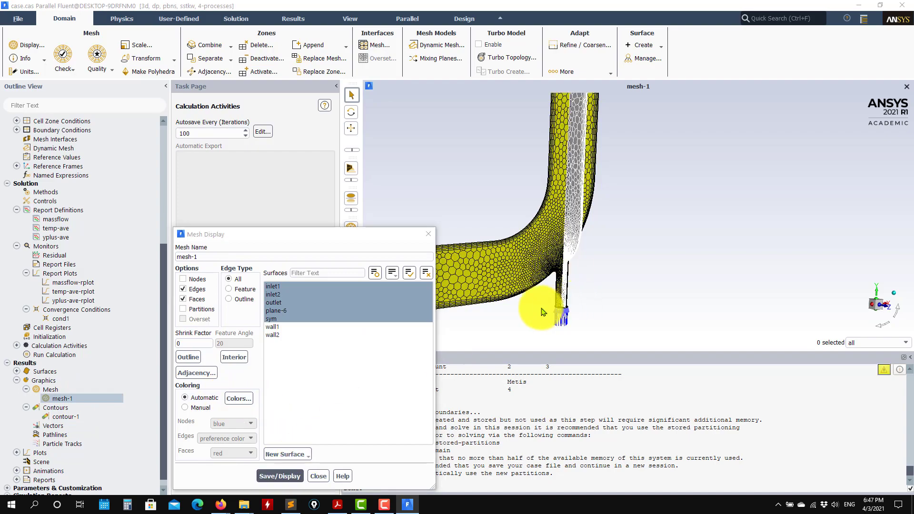
Print the size of the polyhedral mesh to the console, check its cell count, and close the mesh display settings
drag(536, 310, 292, 157)
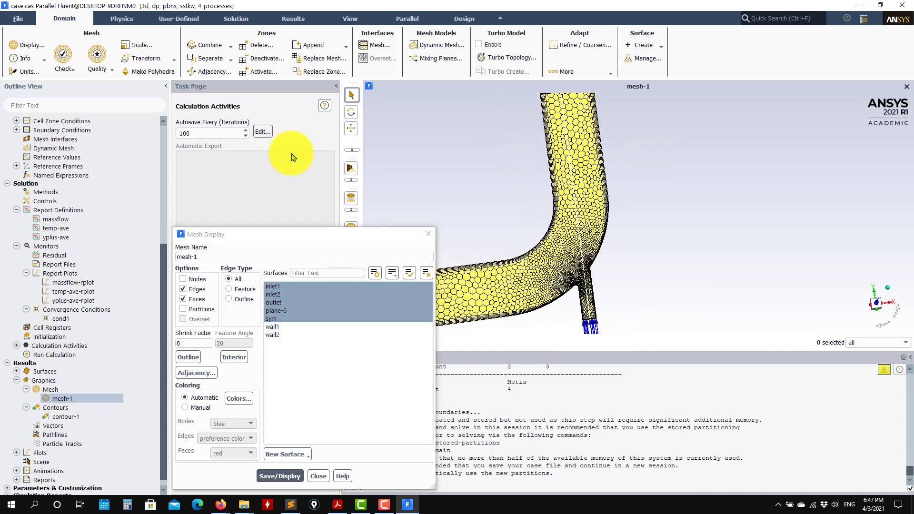
click(43, 61)
click(42, 71)
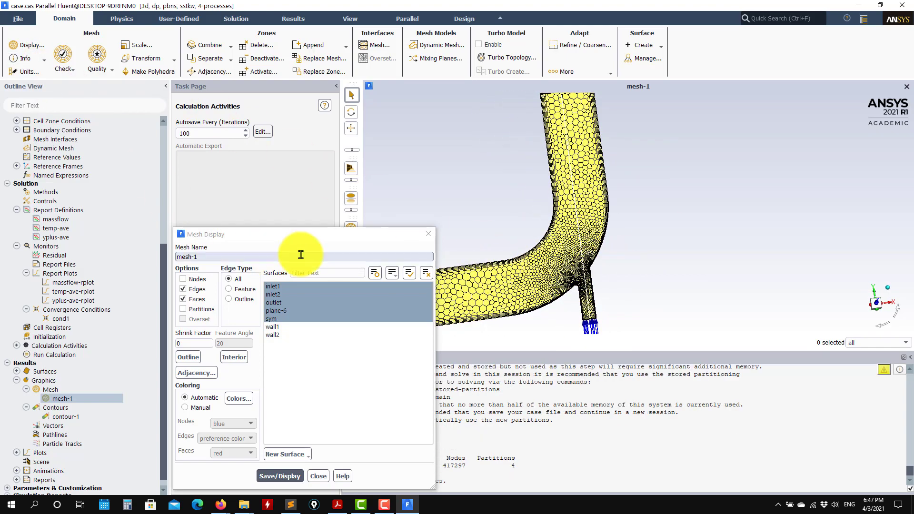
drag(351, 239, 204, 194)
drag(401, 465, 370, 463)
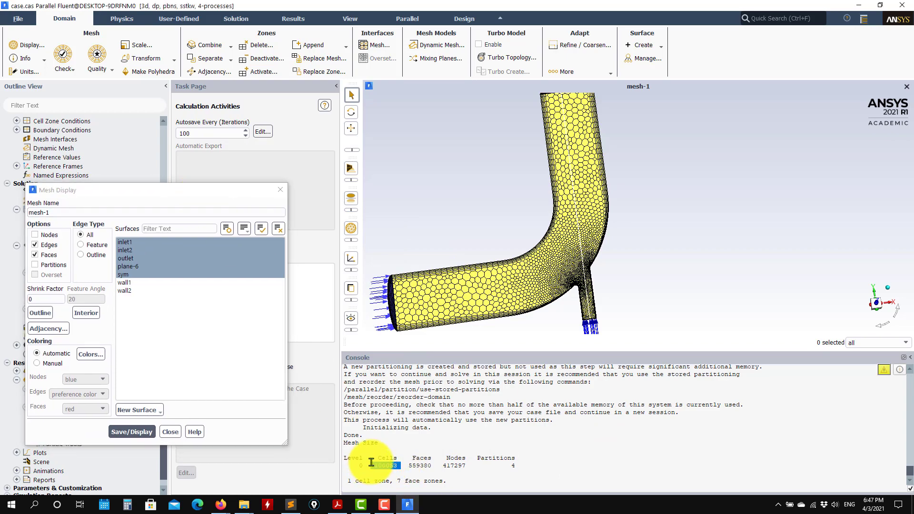
click(170, 431)
Inspect the polyhedral cells and near-wall layers on the symmetry plane, plane-6 and the large inlet
scroll(517, 294, up, 3)
scroll(566, 286, down, 4)
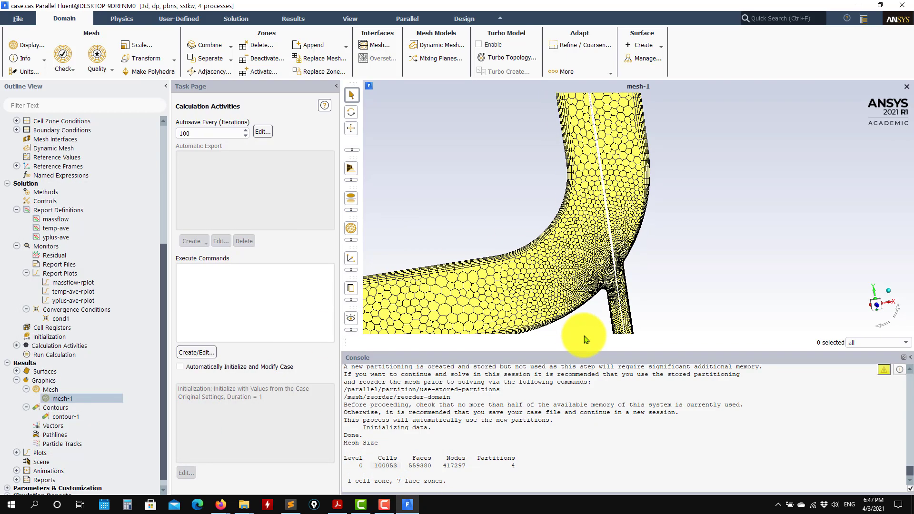
scroll(495, 233, up, 5)
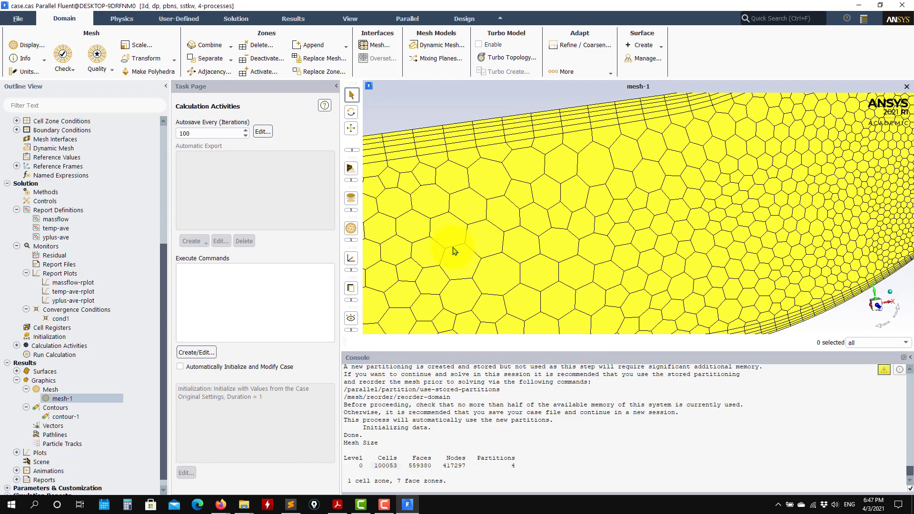
scroll(457, 248, down, 5)
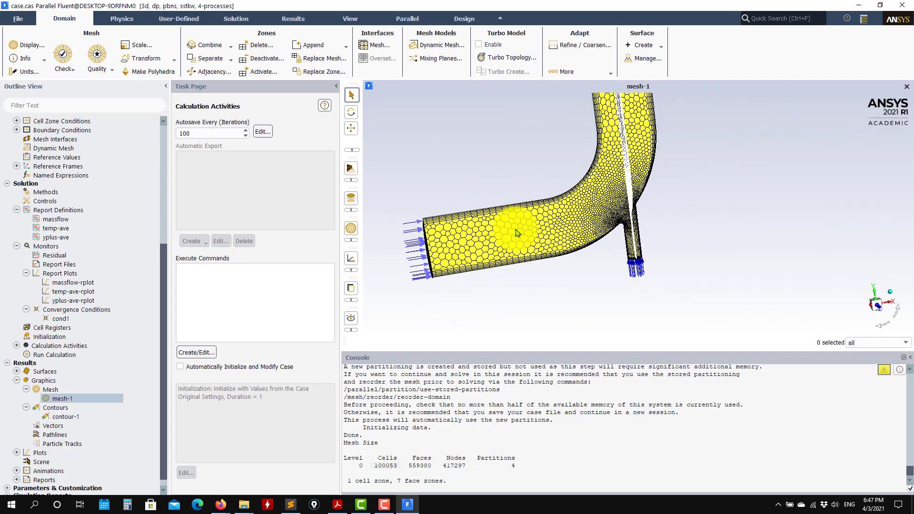
drag(517, 232, 733, 209)
drag(634, 224, 621, 224)
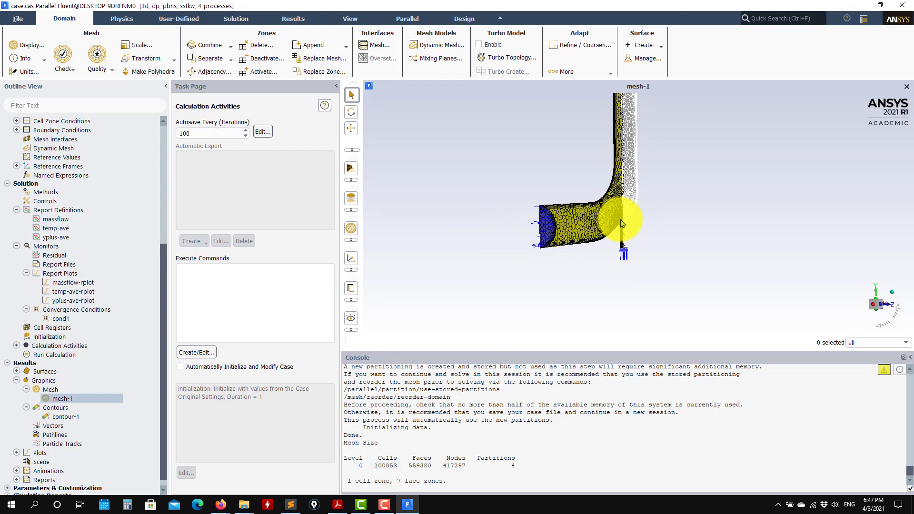
scroll(622, 224, up, 10)
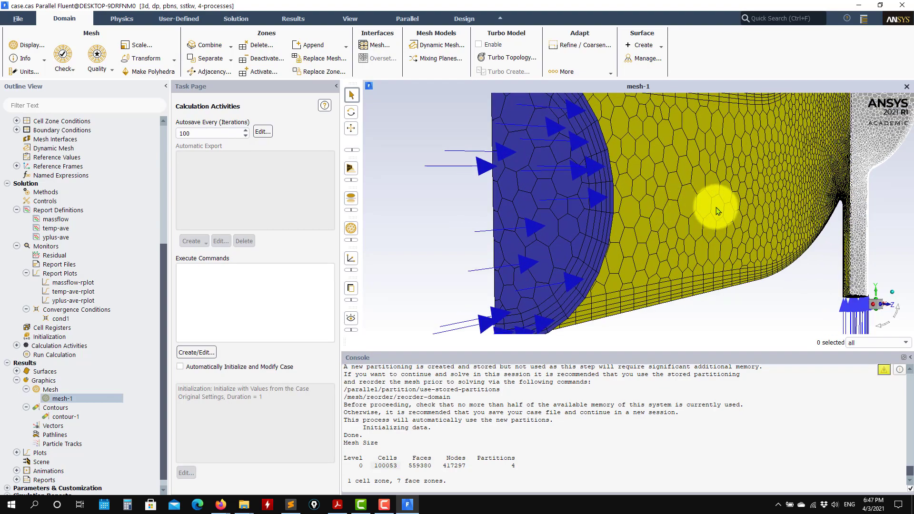
drag(691, 217, 616, 220)
drag(817, 237, 459, 275)
Redisplay mesh-1 with wall1 and wall2 included to show the polyhedral surface mesh on the elbow walls
click(65, 399)
double_click(87, 400)
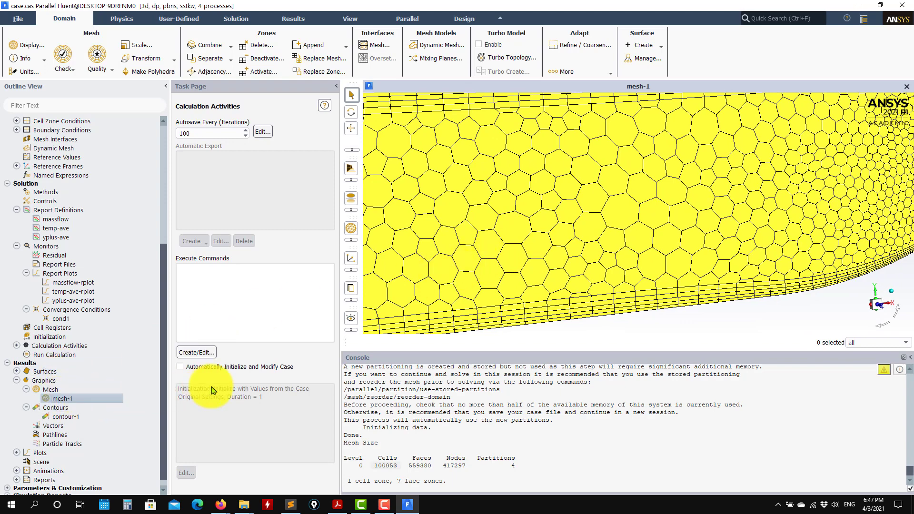
click(133, 291)
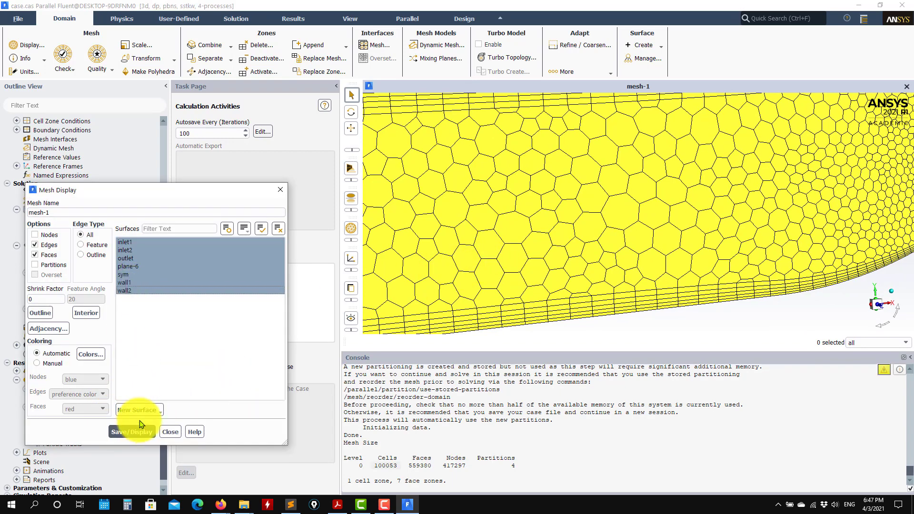
click(138, 432)
scroll(608, 261, down, 5)
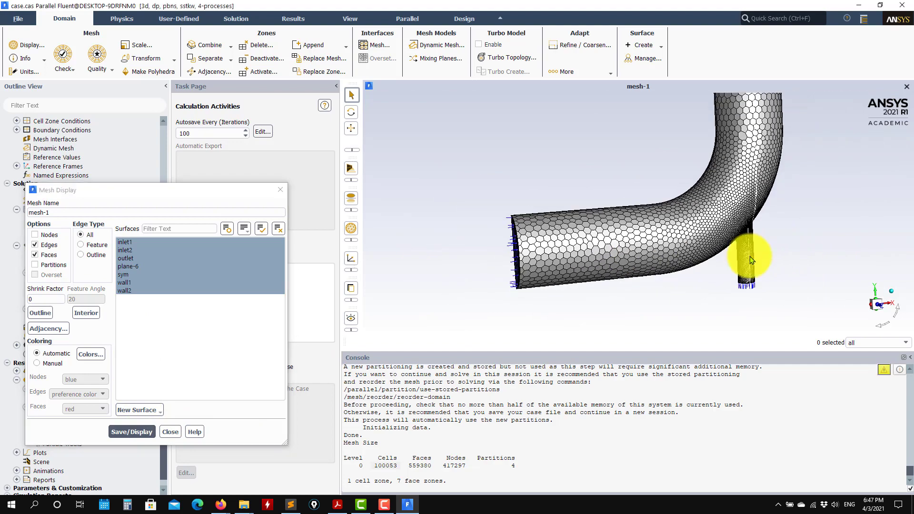
click(170, 431)
Save the case and data of the polyhedral mesh under the name poly
click(18, 19)
mouse_move(23, 43)
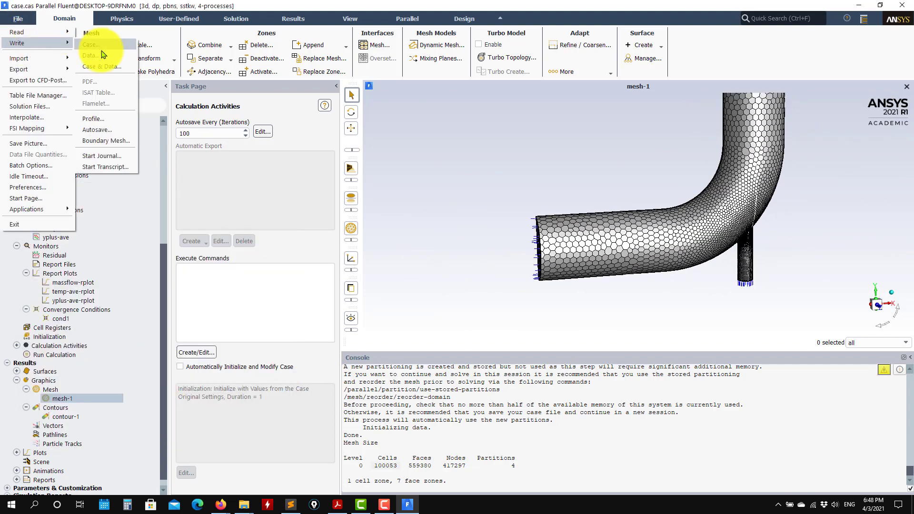
click(103, 65)
text(p)
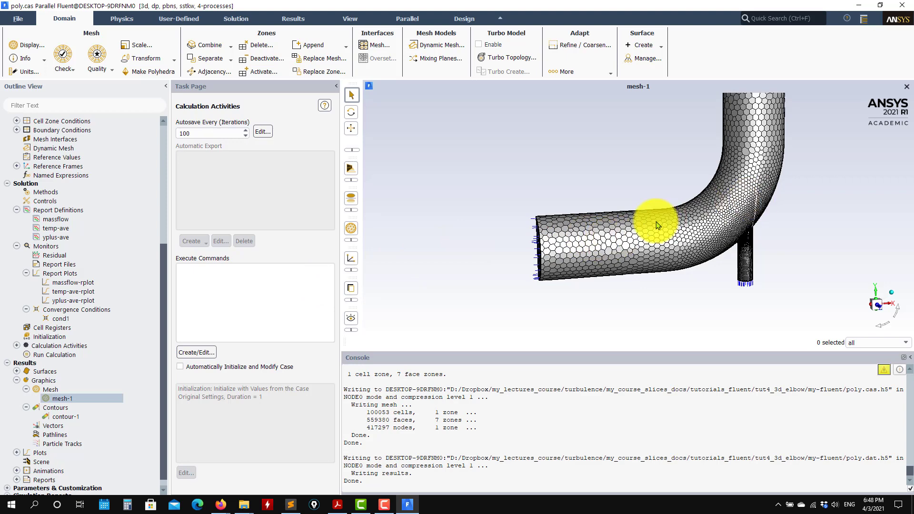
drag(595, 292, 527, 269)
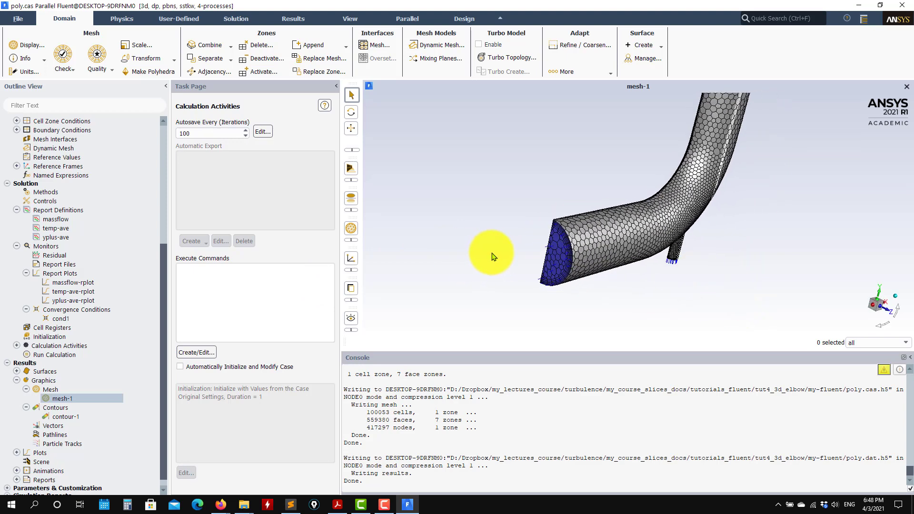
Read the original case and data back in from case.cas.h5
click(19, 19)
mouse_move(21, 31)
click(102, 66)
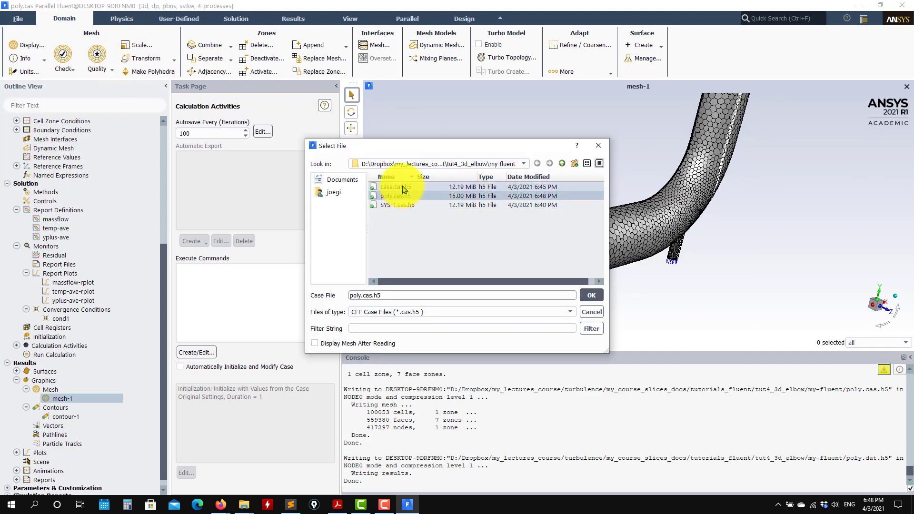
click(590, 294)
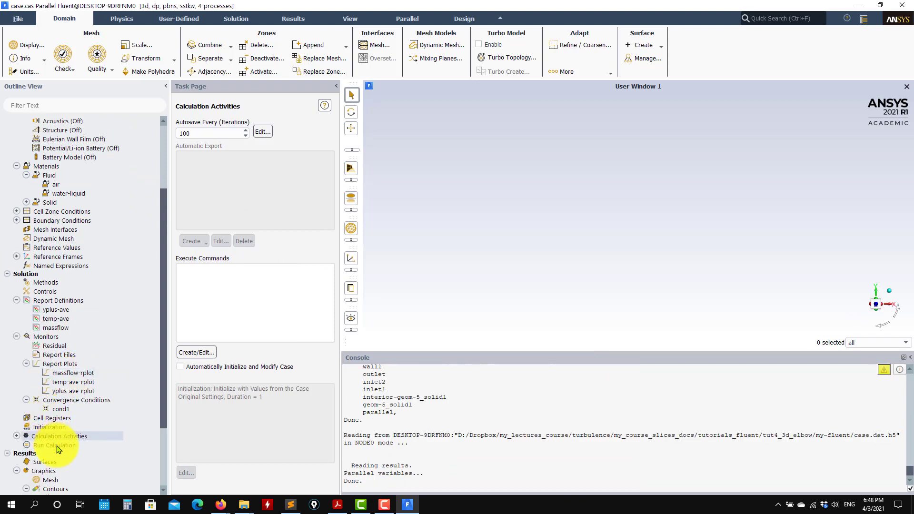
Start the calculation with 1000 iterations
click(61, 444)
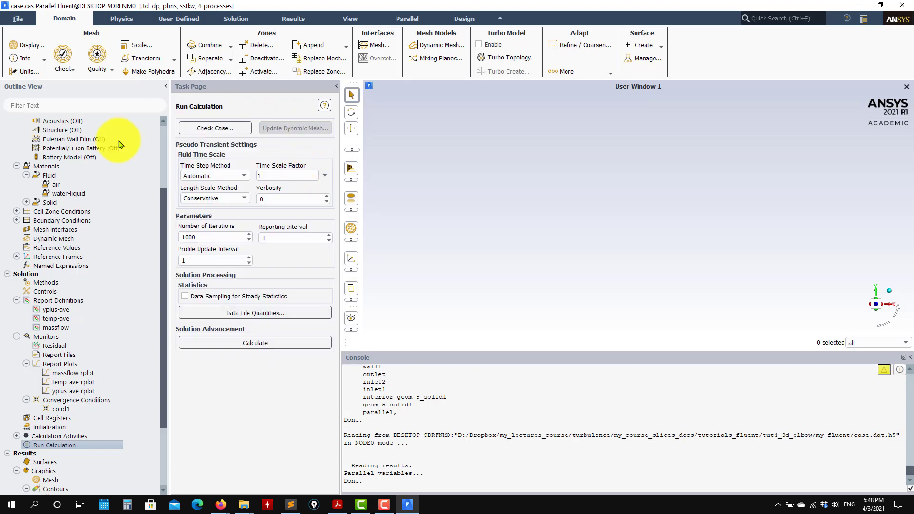
click(231, 342)
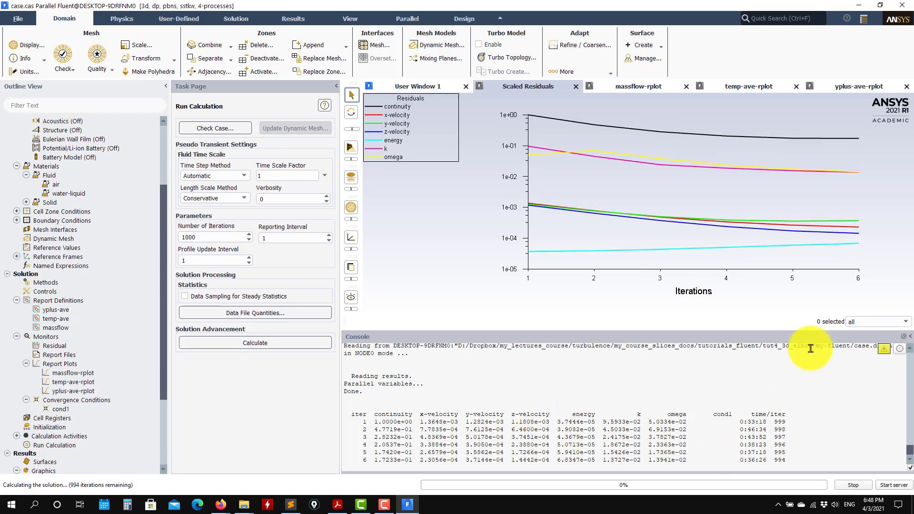
Monitor the mass flow, average temperature, average y-plus and scaled residual plots as the calculation progresses
click(636, 87)
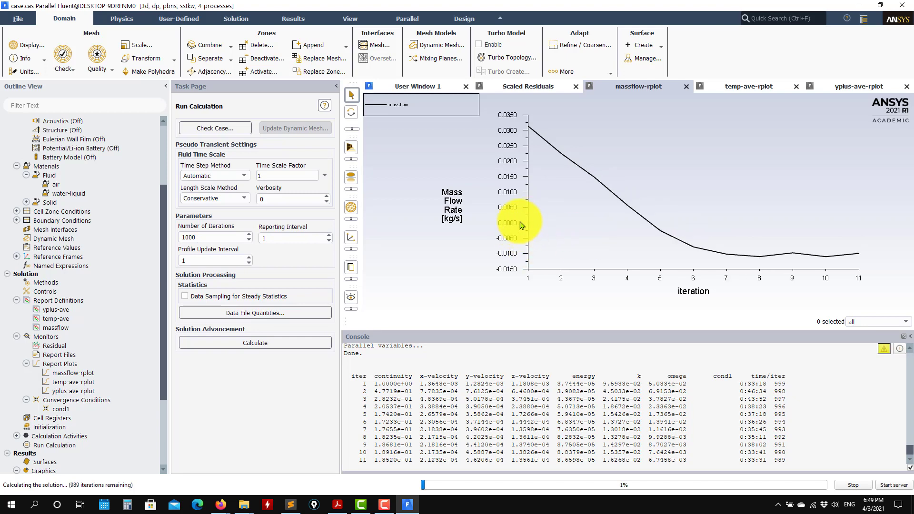
click(753, 90)
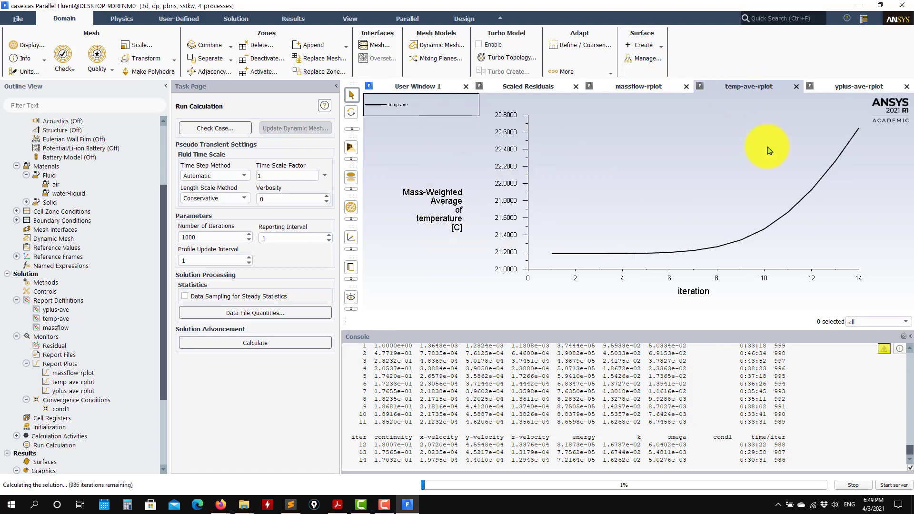
click(849, 88)
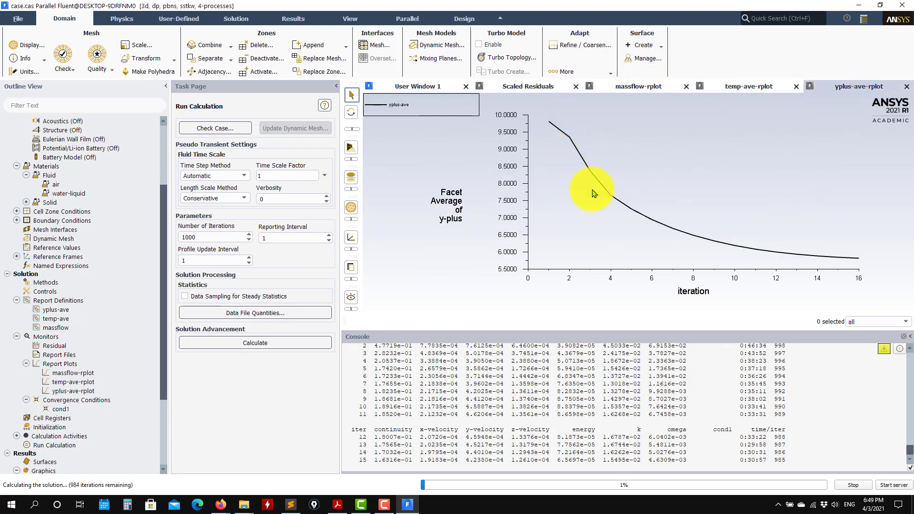
click(766, 88)
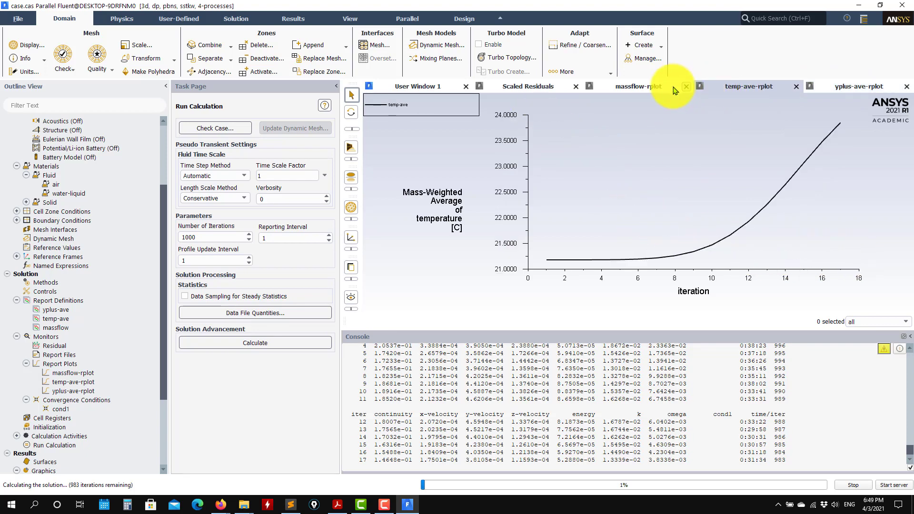
click(636, 91)
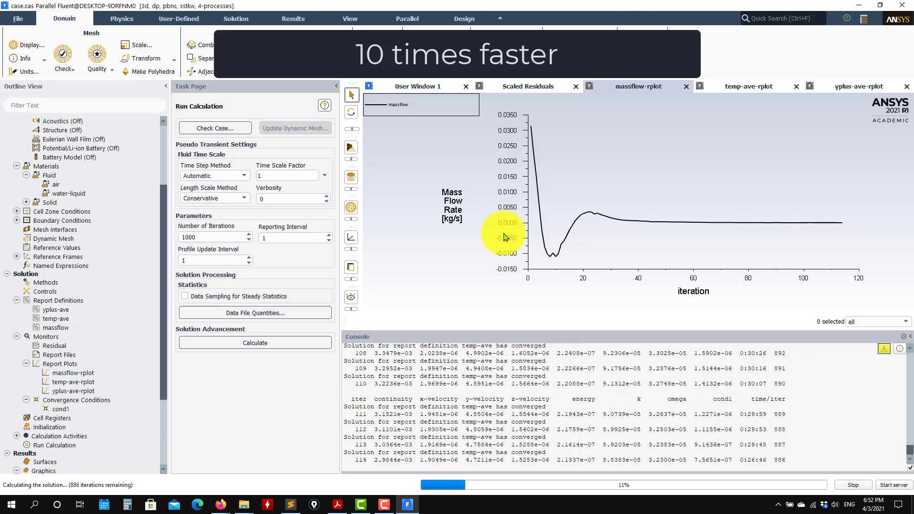
click(529, 87)
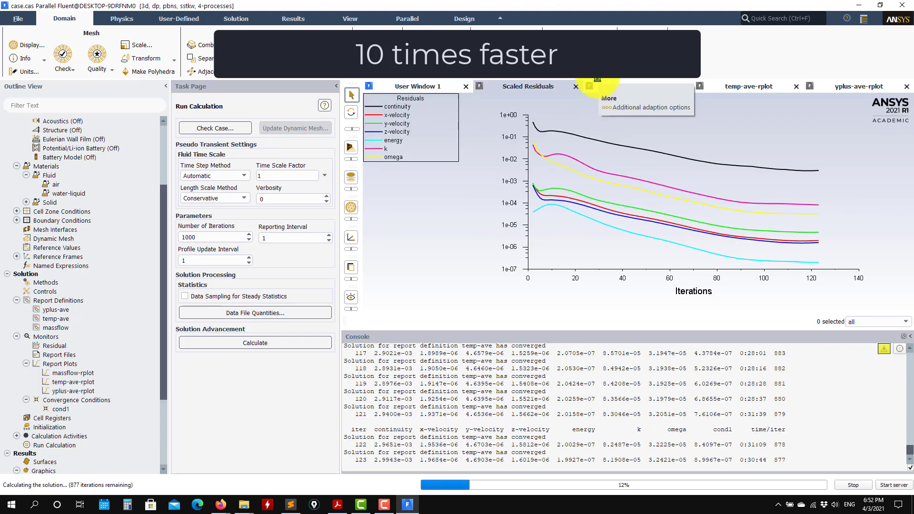
click(638, 86)
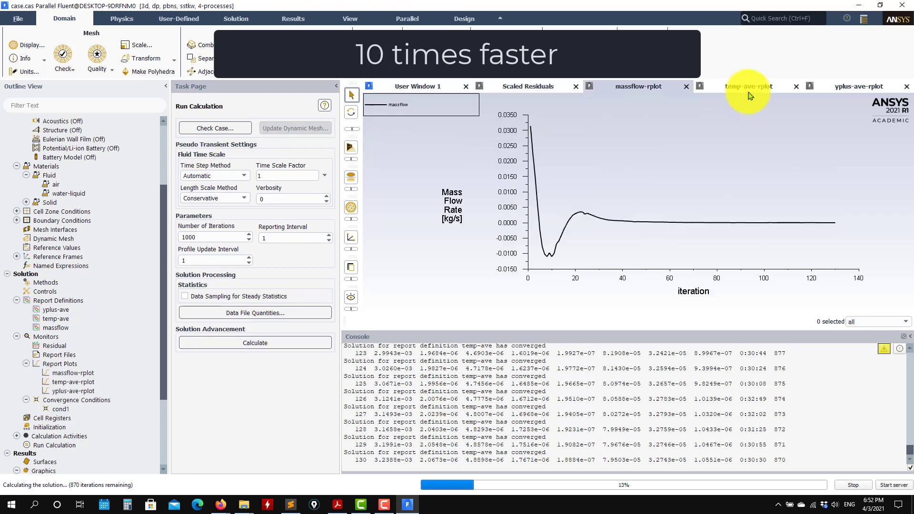
click(538, 88)
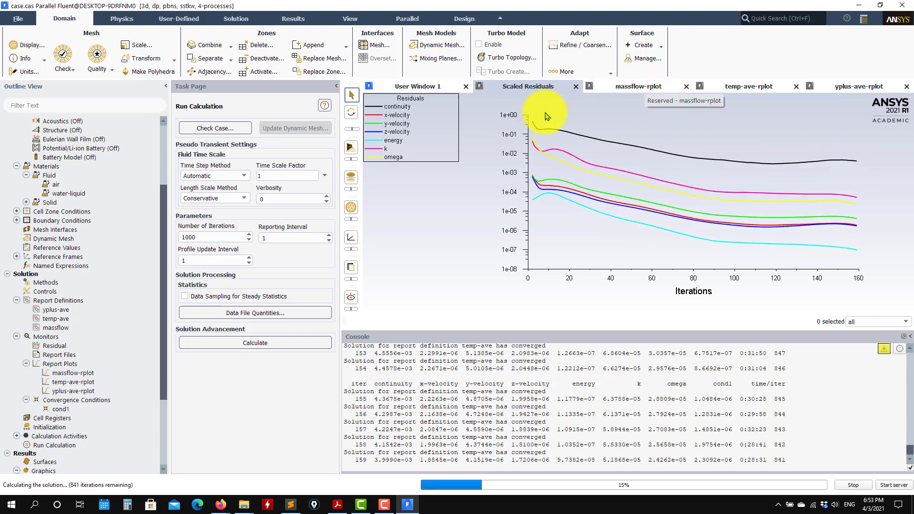
Compare the massflow, temp-ave and yplus-ave report plots to judge whether the monitored quantities have levelled off
click(638, 86)
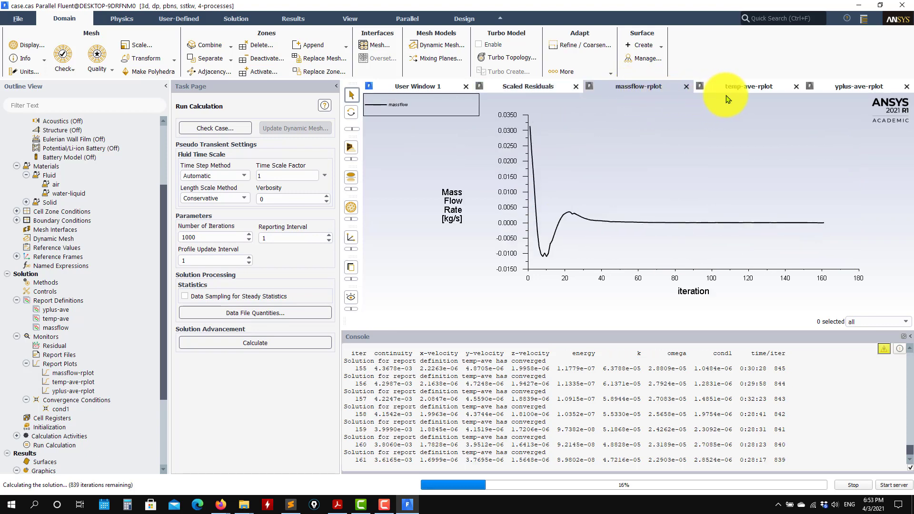
click(745, 87)
click(863, 86)
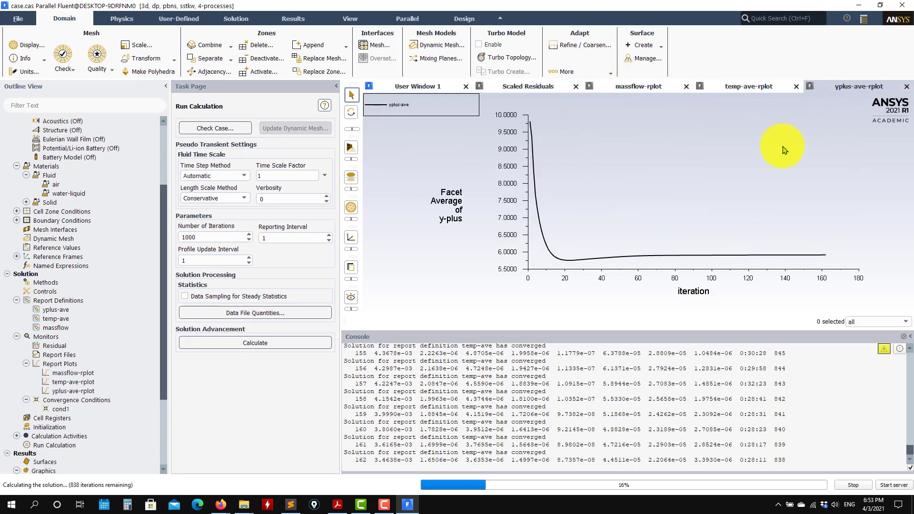
click(749, 89)
click(638, 87)
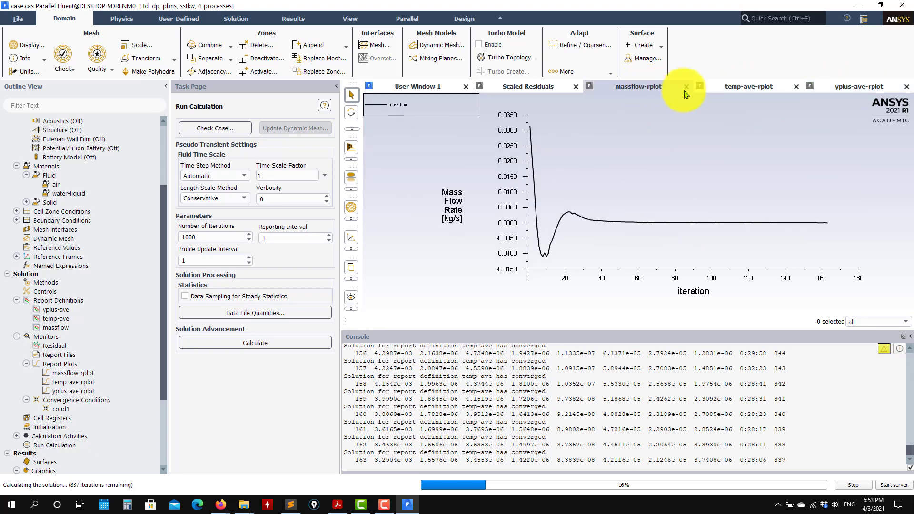
click(742, 88)
click(860, 90)
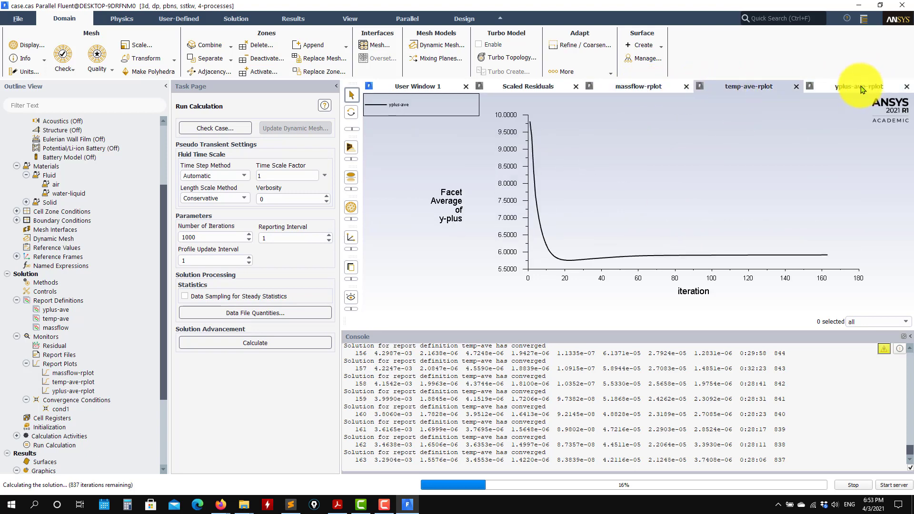
click(638, 86)
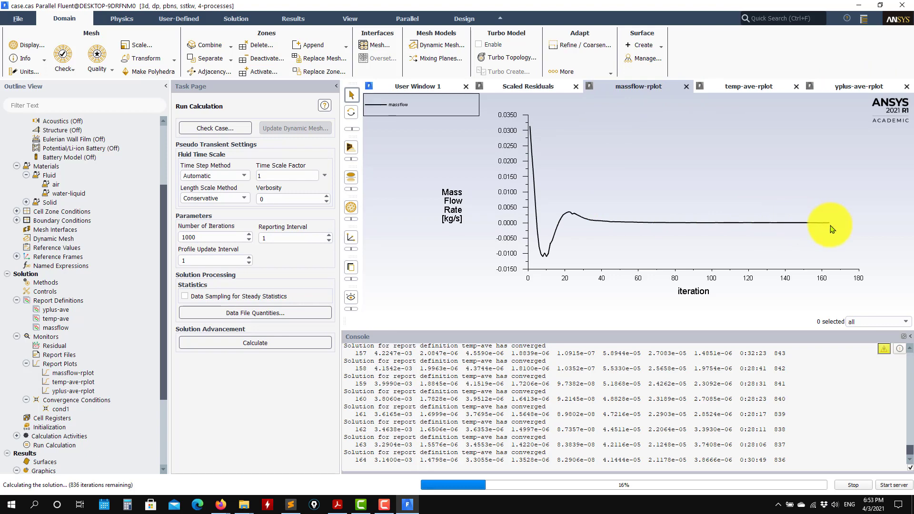
click(729, 87)
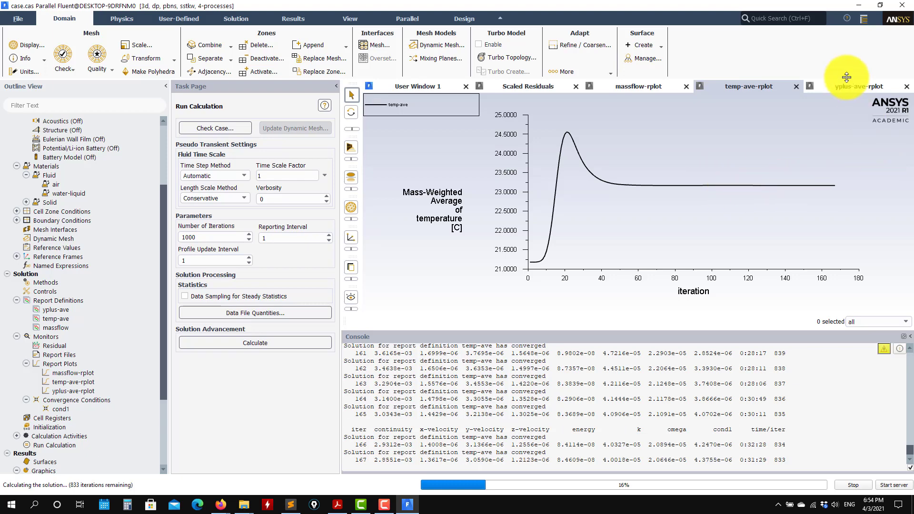
click(855, 88)
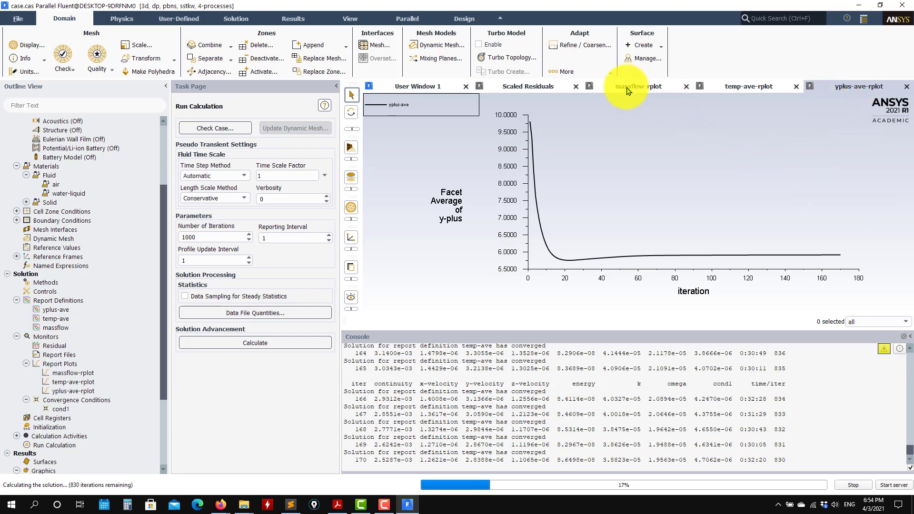
Check the scaled residuals again against the mass flow and average temperature plots
click(532, 87)
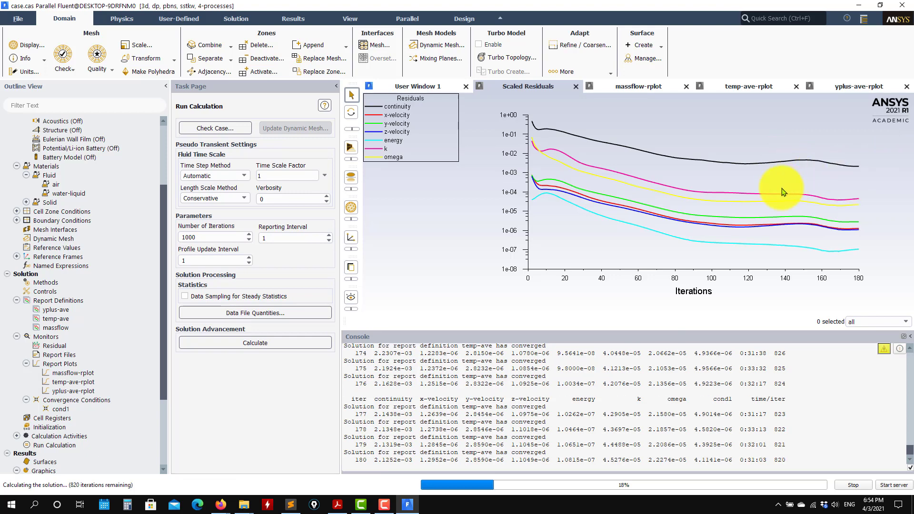
click(639, 87)
click(751, 86)
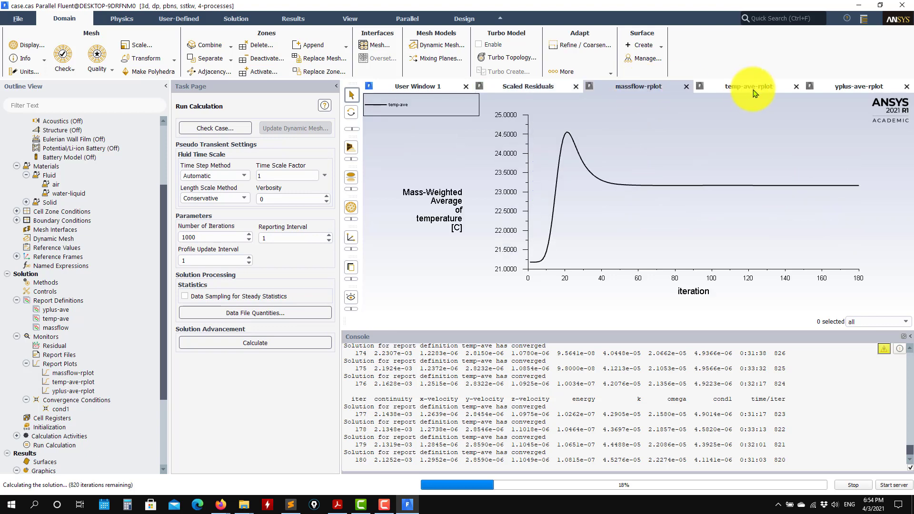
Cycle through the average y-plus, average temperature and mass flow plots to confirm the monitored quantities are steady
click(871, 86)
click(733, 86)
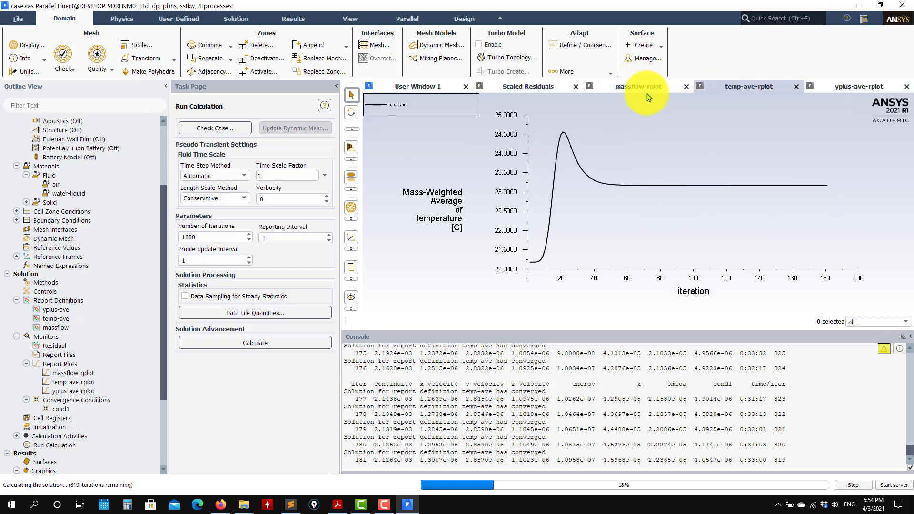
click(646, 91)
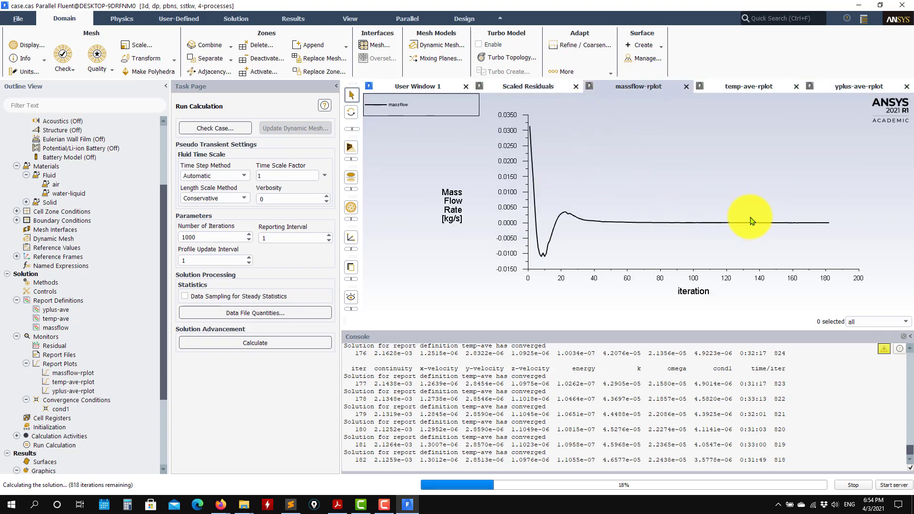
click(746, 90)
click(863, 89)
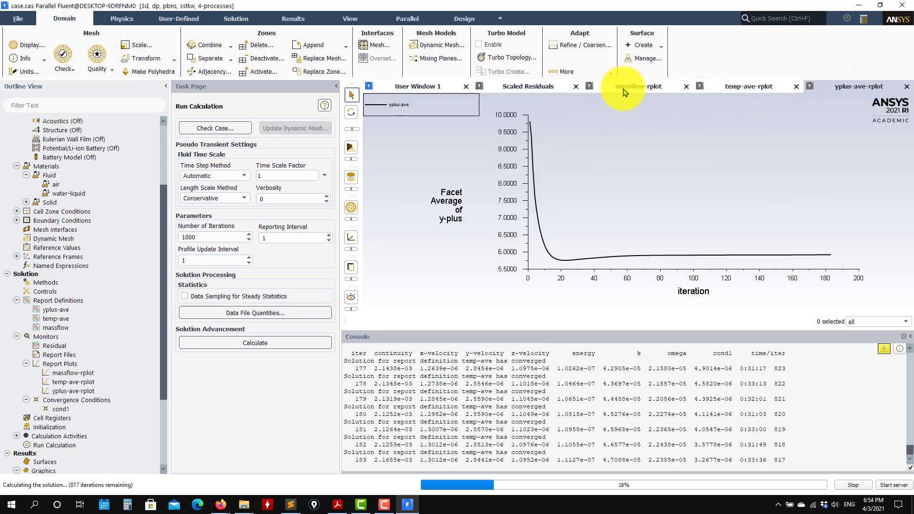
click(603, 91)
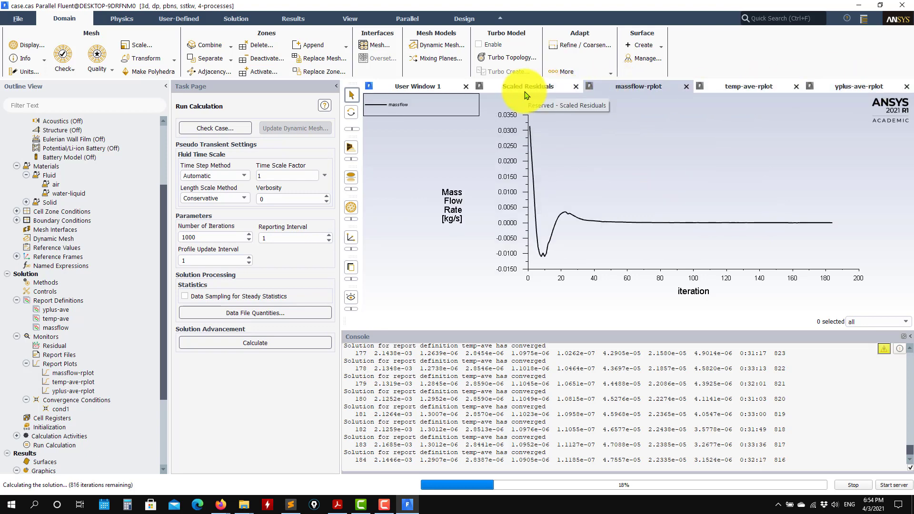
Stop the running calculation and bring up the scaled residuals plot
click(851, 485)
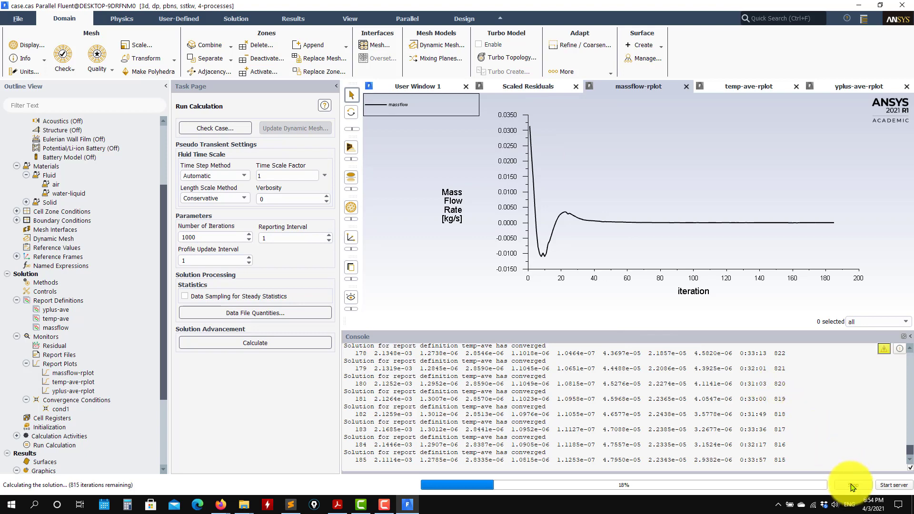
click(531, 87)
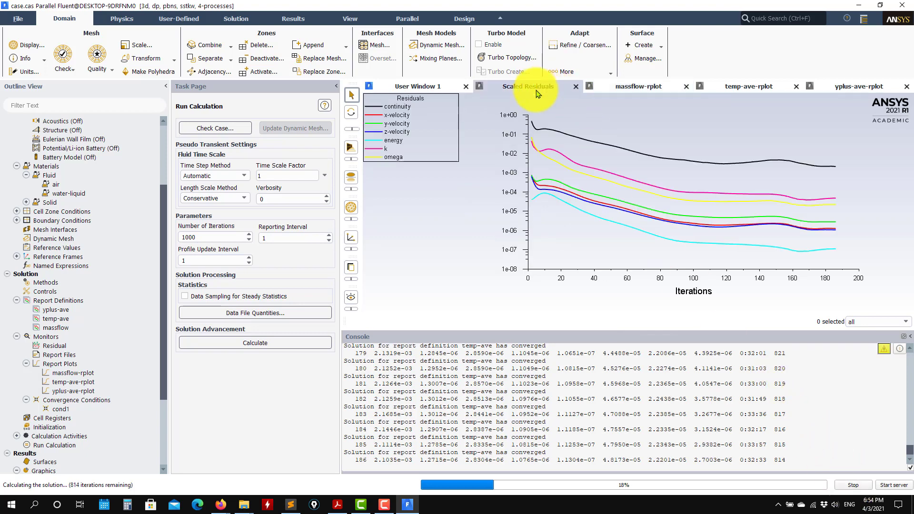
click(863, 484)
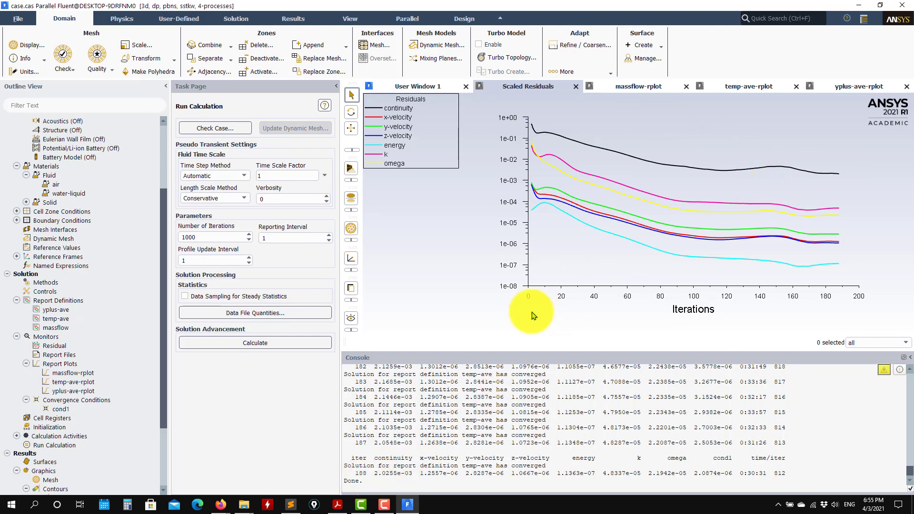
Review the final massflow, temp-ave and yplus-ave report plots of the stopped run
click(635, 86)
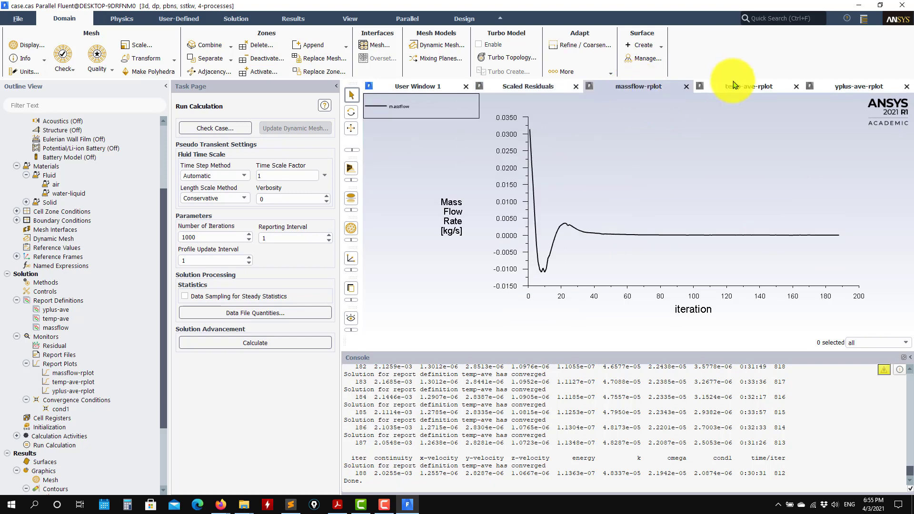
click(742, 86)
click(837, 86)
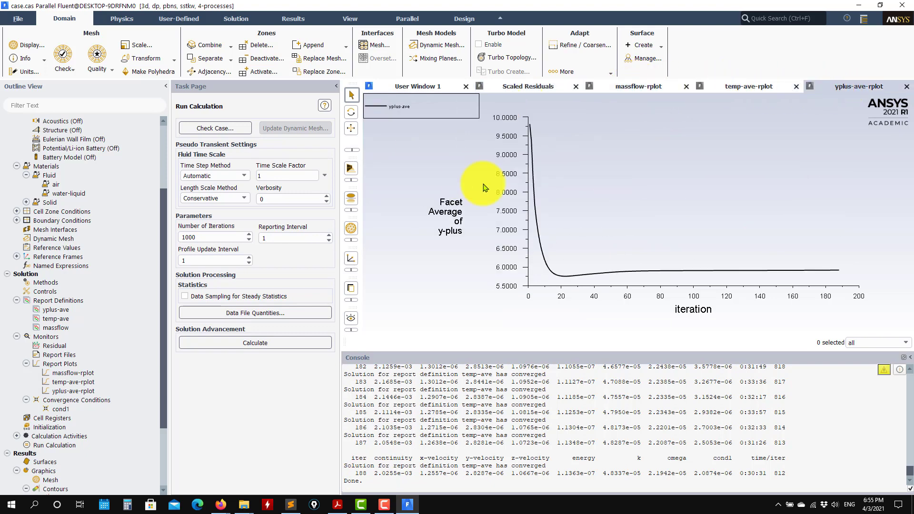
Write the case and data files of the solution under the name tetra
click(18, 19)
mouse_move(19, 43)
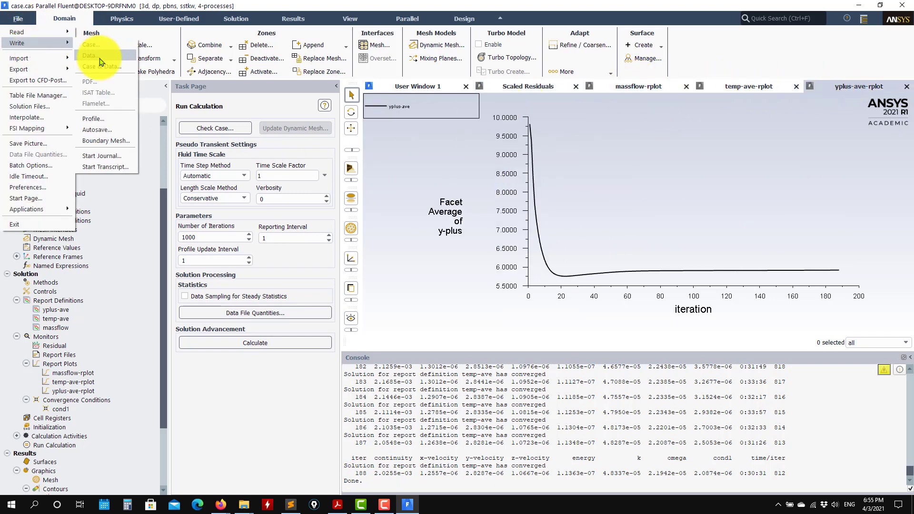
click(101, 66)
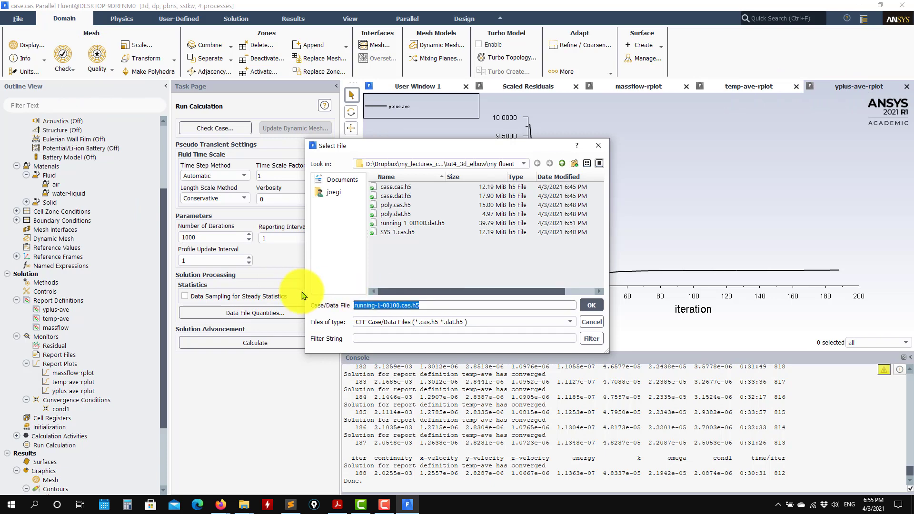
text(tetra)
key(Return)
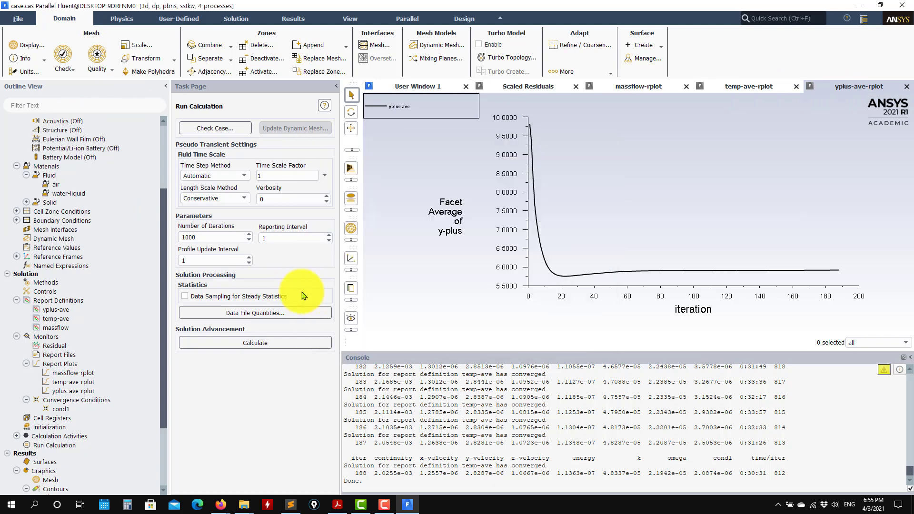
Switch to File Explorer and inspect the saved solution files in the my-fluent folder, then return to Fluent
mouse_move(247, 510)
click(253, 465)
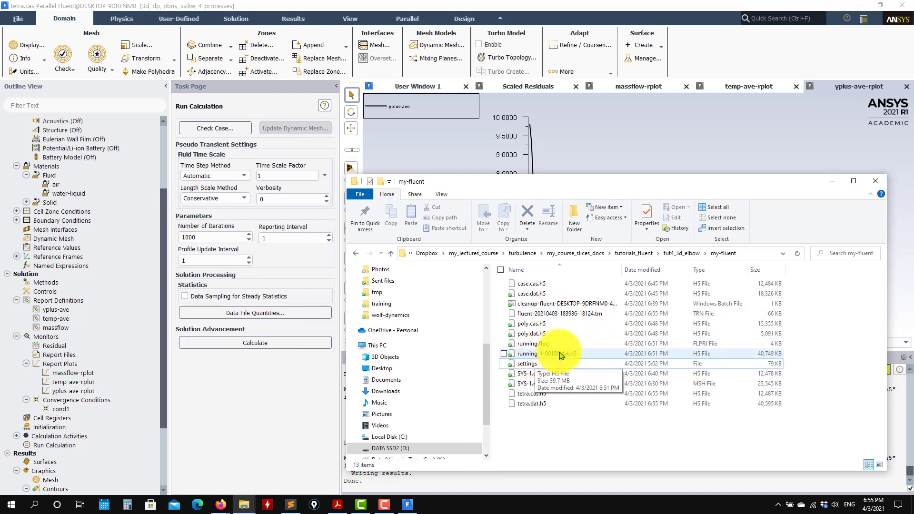
click(832, 182)
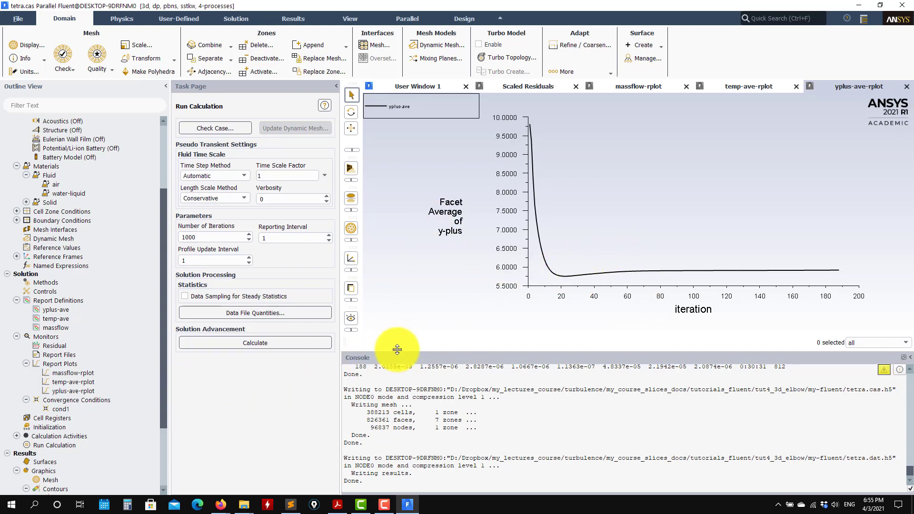
Switch to Acrobat Reader and review the monitored quantities and contour plot slides of case_presentation.pdf
click(337, 504)
scroll(320, 287, down, 3)
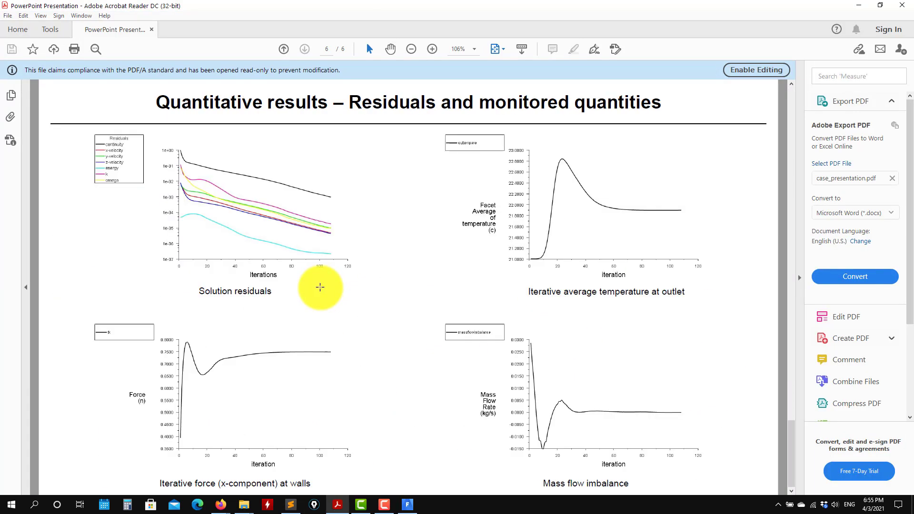
scroll(320, 287, up, 3)
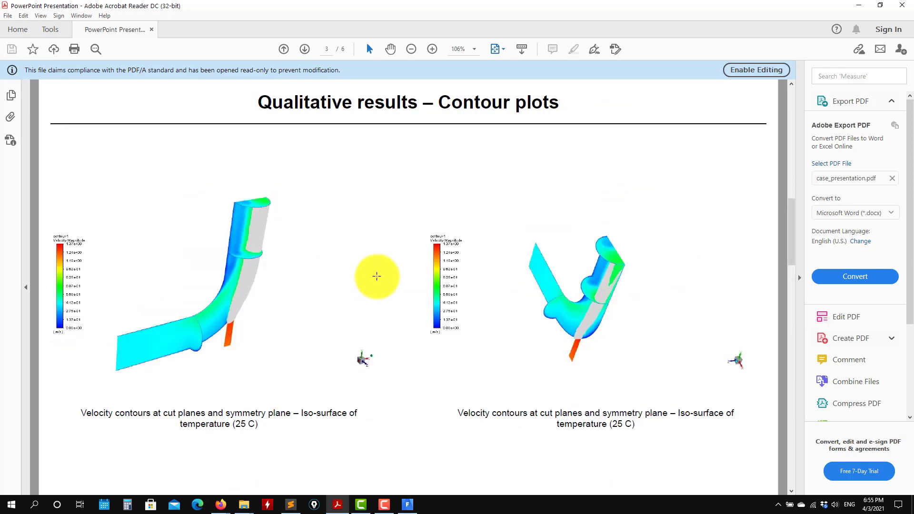
click(880, 5)
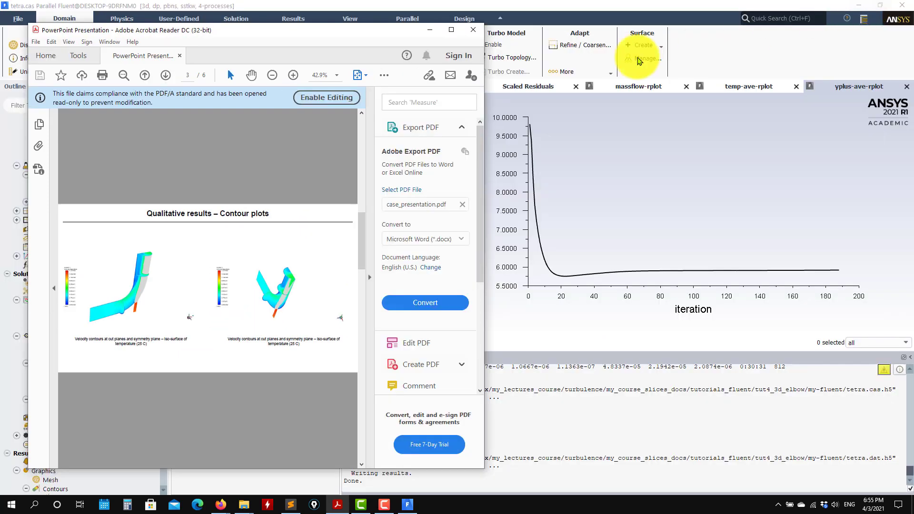
click(430, 30)
Inspect the settings of the existing contour-1 velocity magnitude plot without changing them
scroll(81, 345, down, 3)
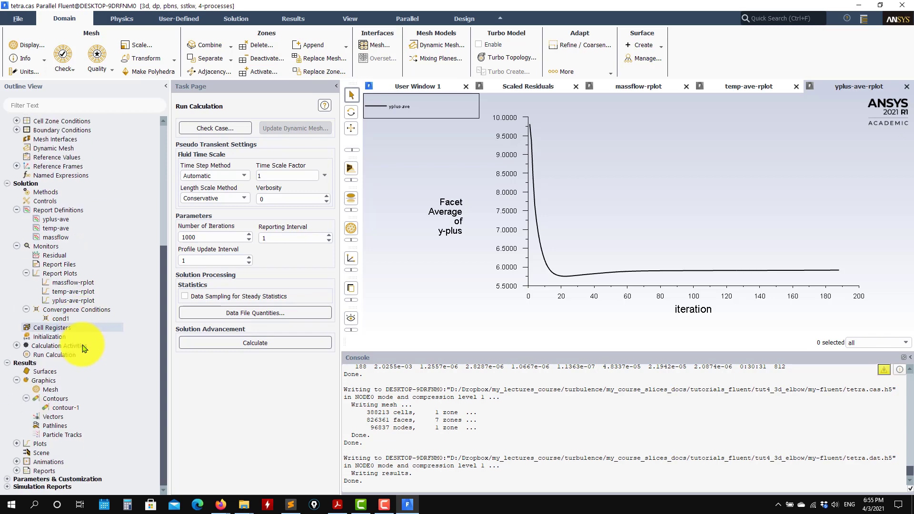
double_click(61, 410)
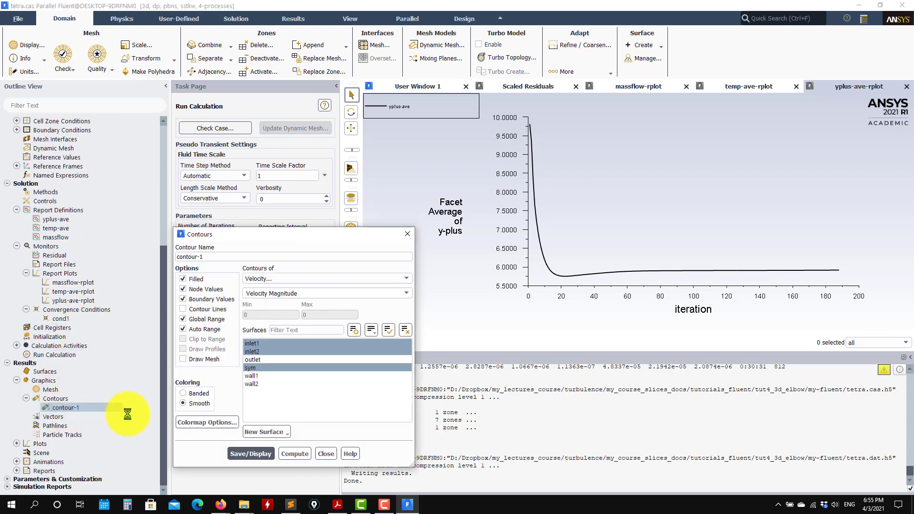
click(326, 453)
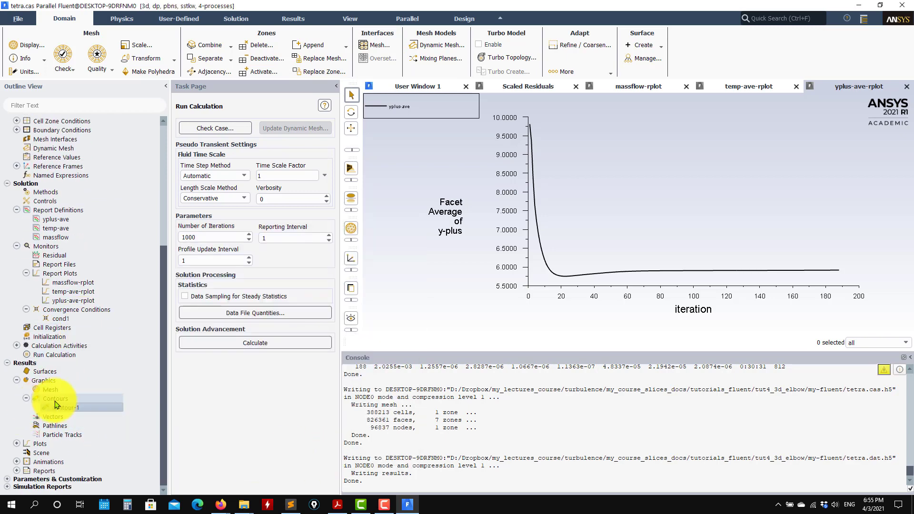
right_click(50, 375)
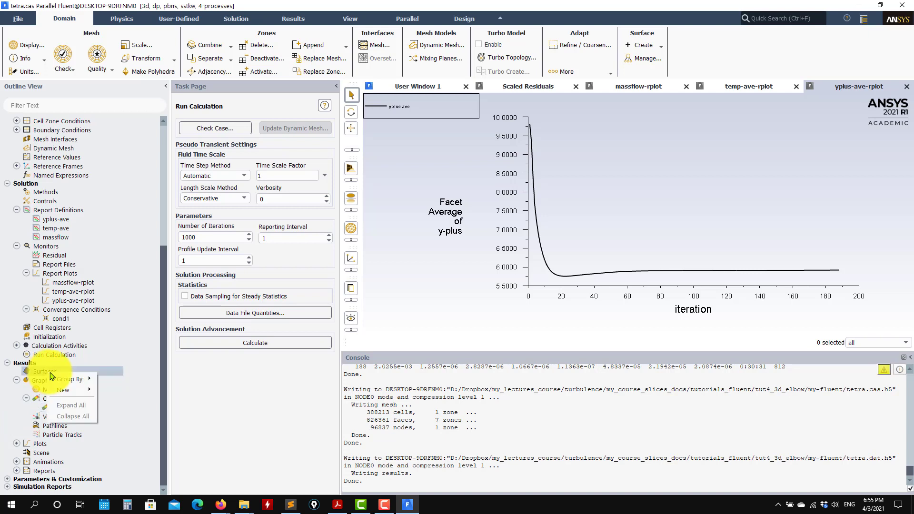
mouse_move(66, 395)
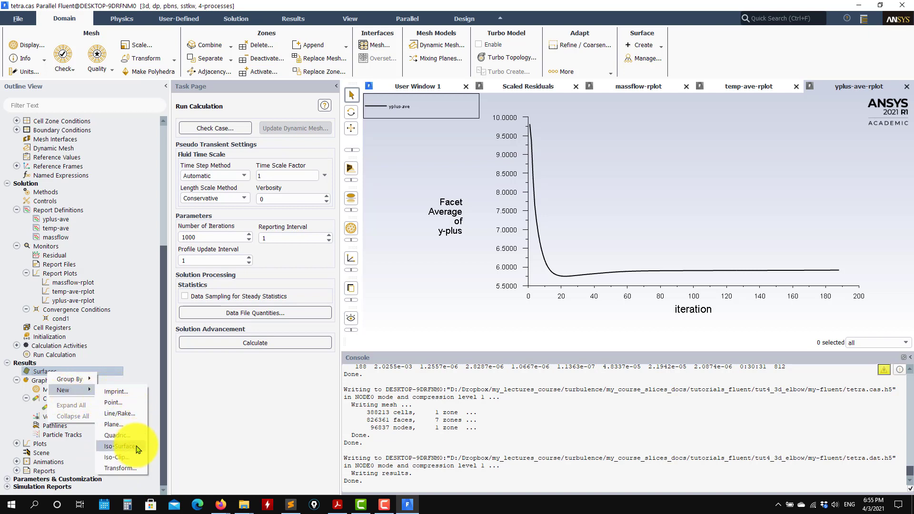
click(114, 424)
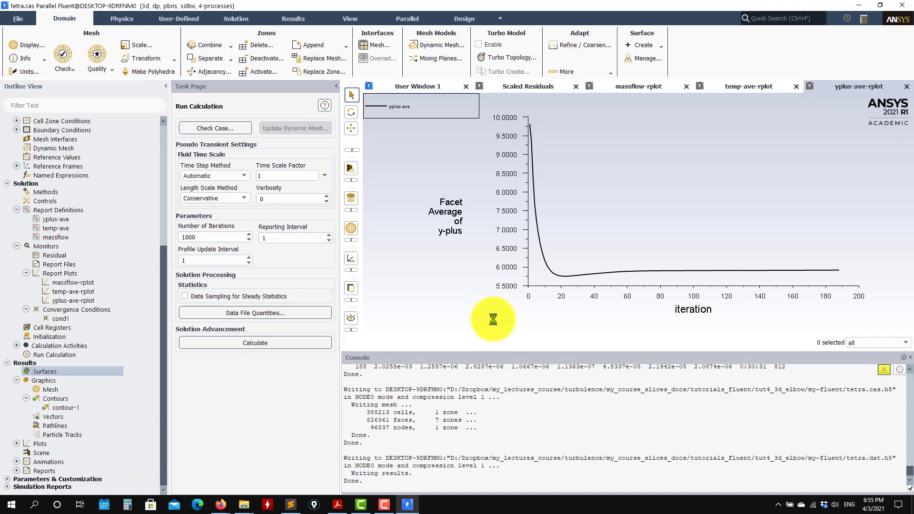
click(418, 86)
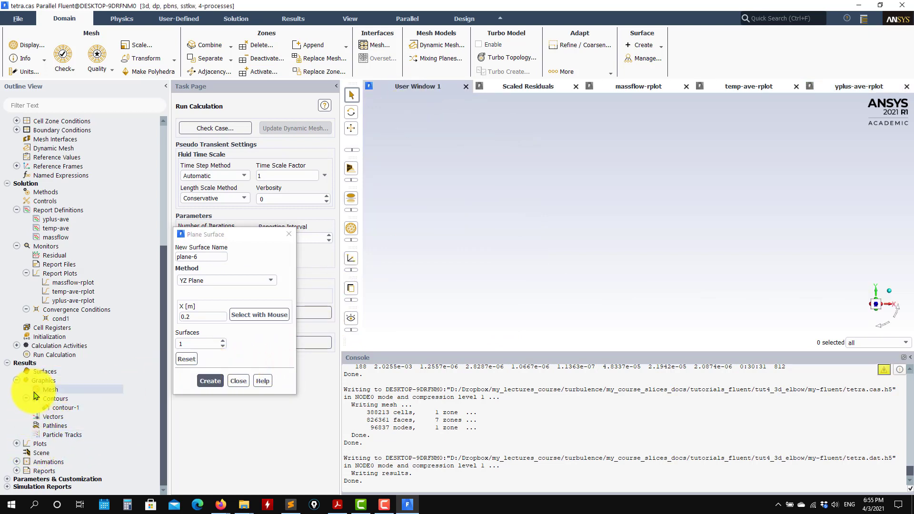
click(238, 381)
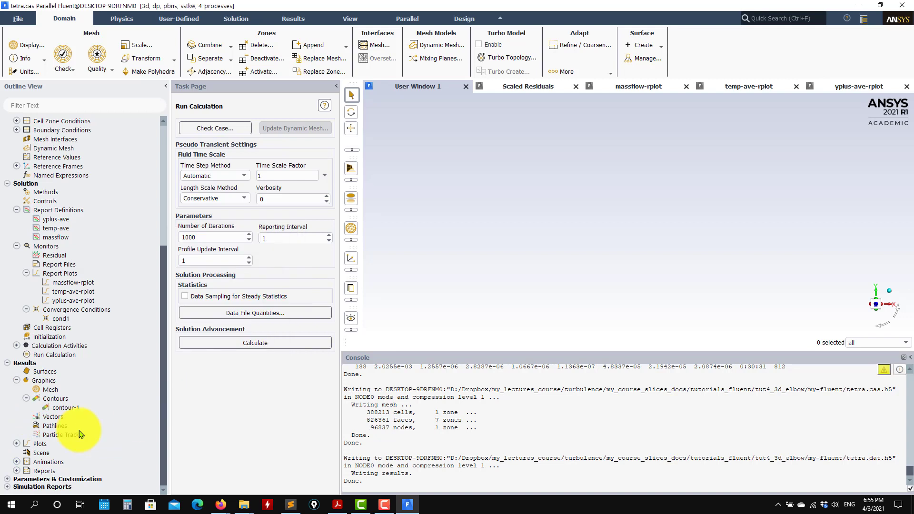
Create the mesh display mesh-1 showing the faces of all boundary surfaces
right_click(50, 390)
click(60, 396)
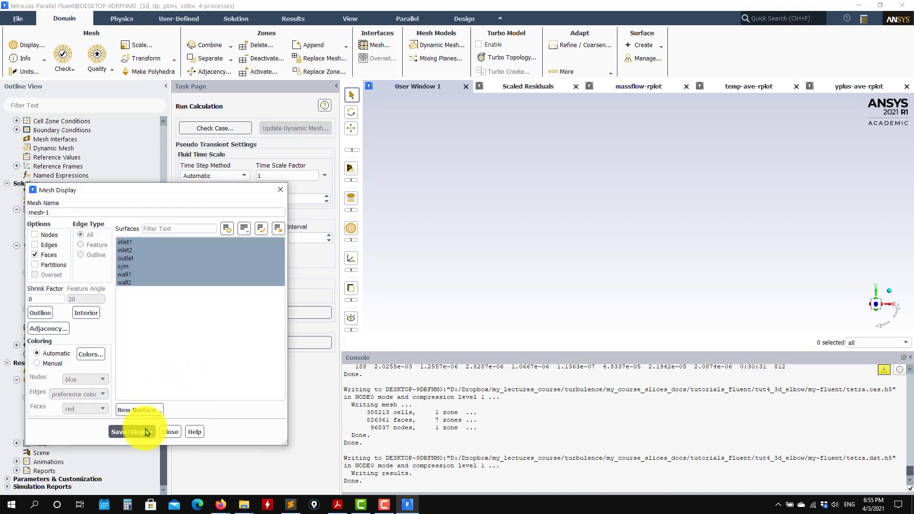
click(131, 431)
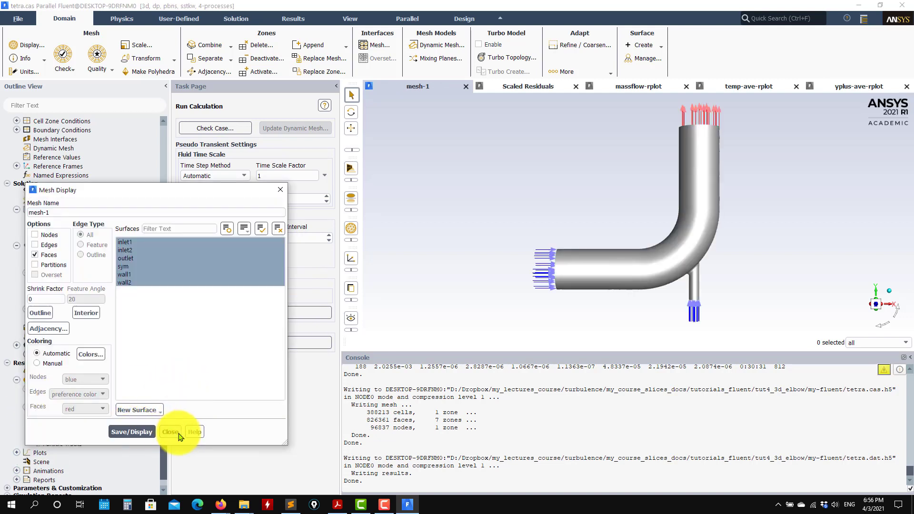
Remove wall1 and wall2 from mesh-1 and redisplay it with only inlet1, inlet2, outlet and sym
click(144, 282)
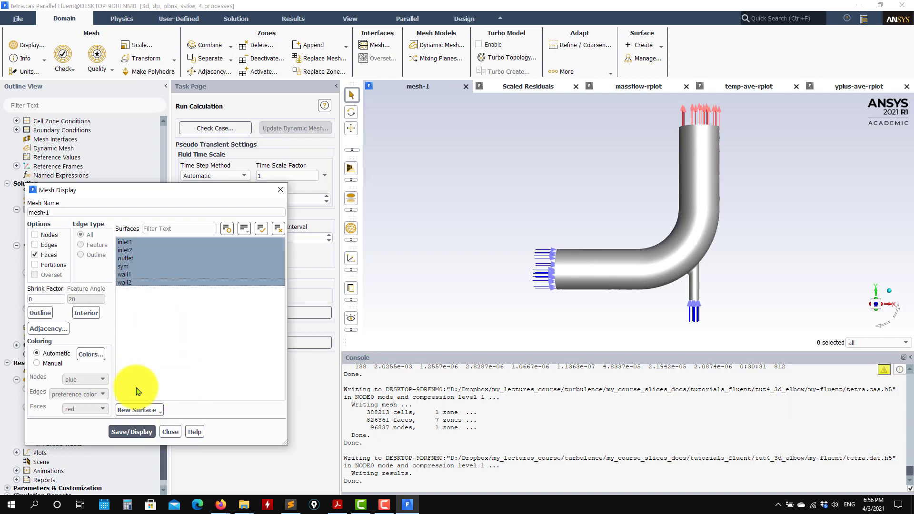
click(124, 266)
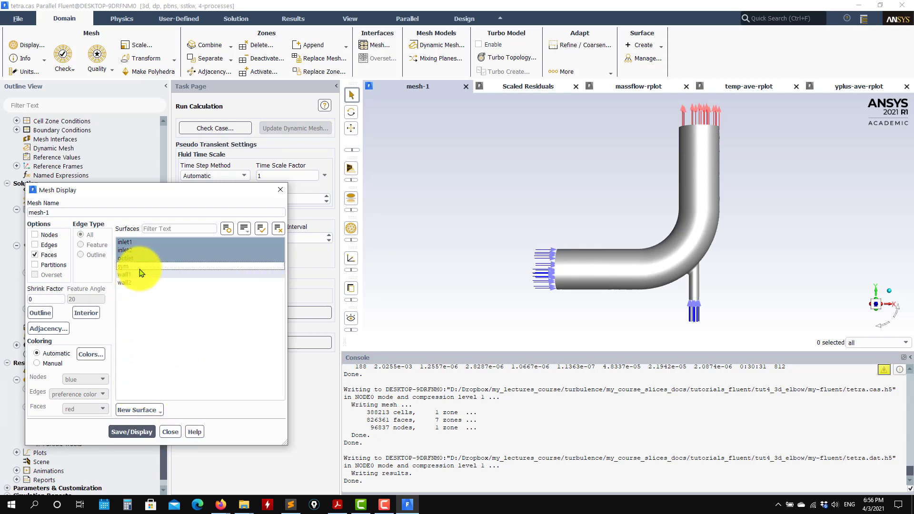
click(138, 268)
click(139, 275)
click(146, 429)
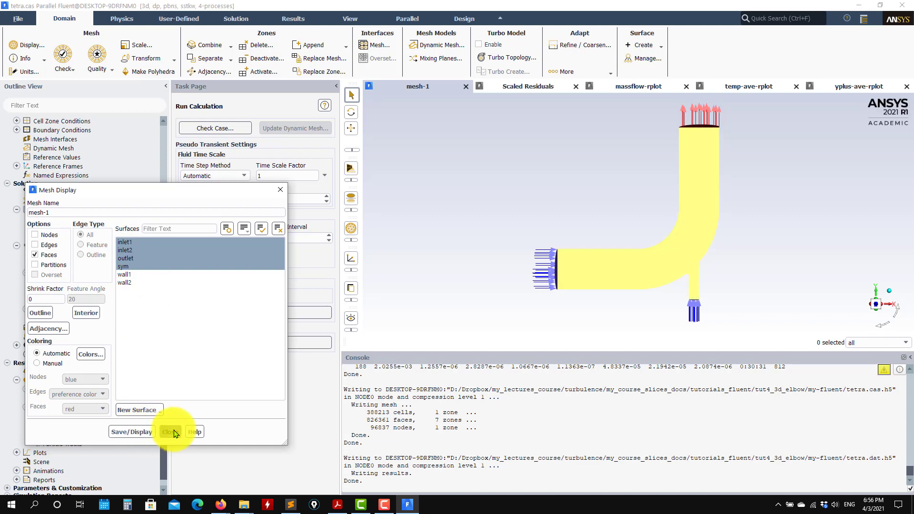
click(170, 431)
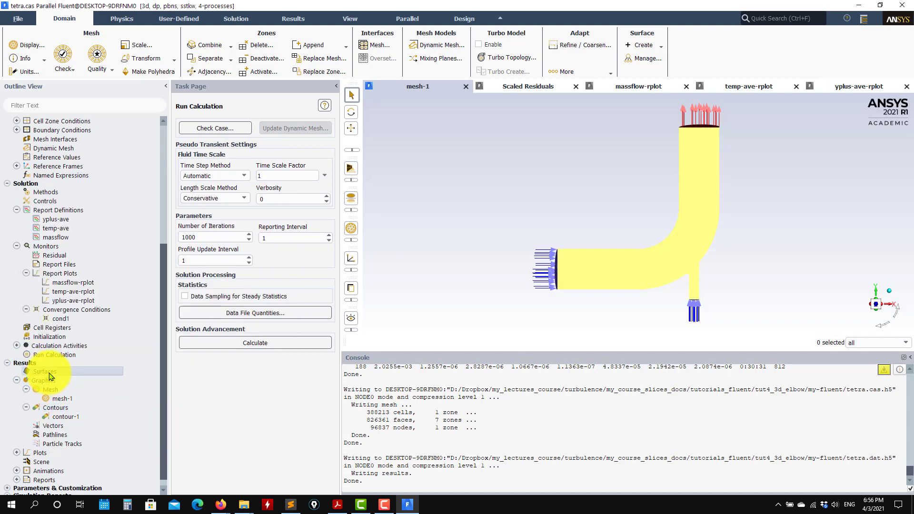
Create two YZ cut planes, one at X about 0.338 m and one at X about 0.222 m
right_click(50, 376)
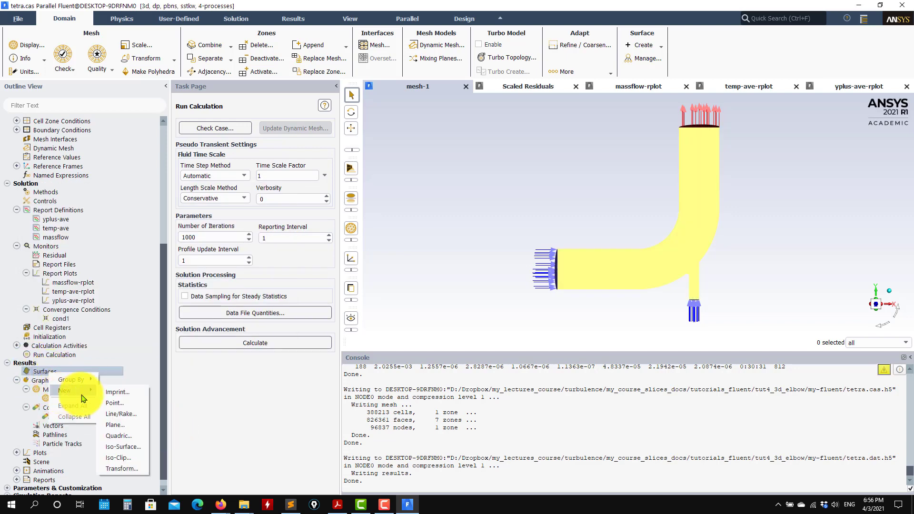
click(130, 422)
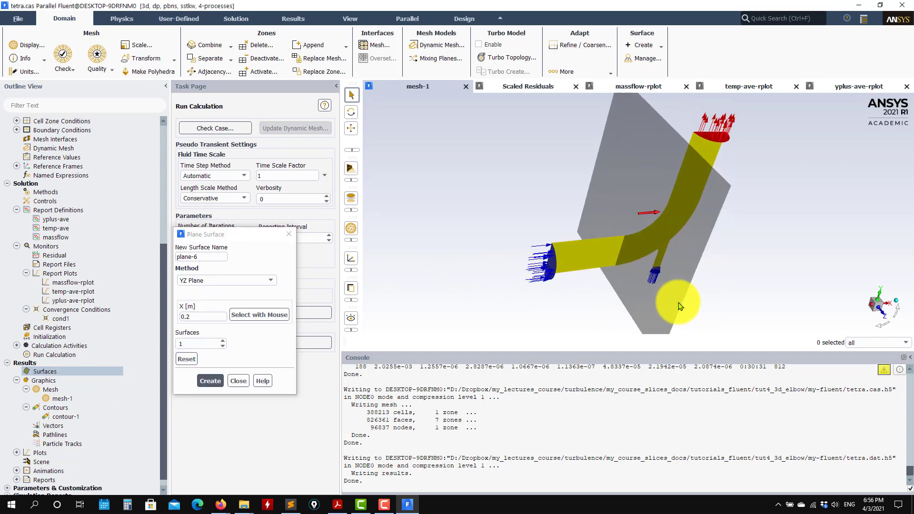
middle_drag(495, 294, 462, 270)
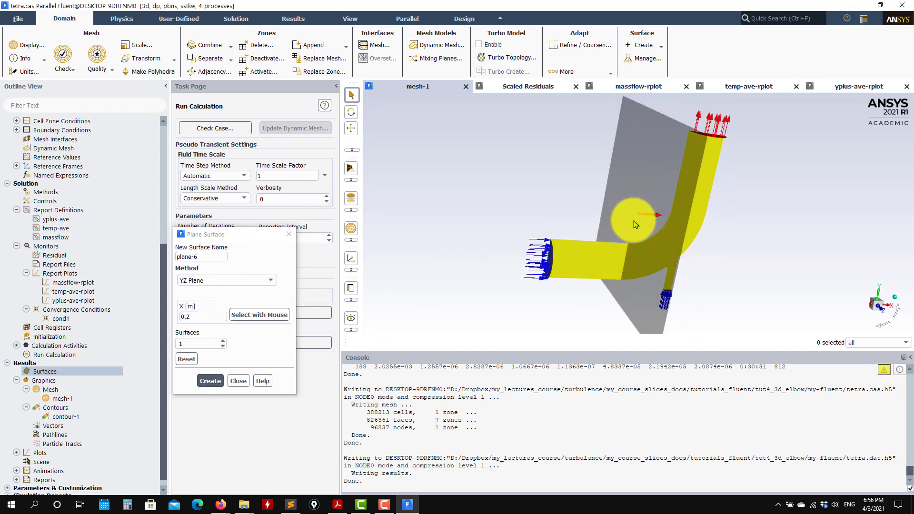
drag(642, 215, 702, 215)
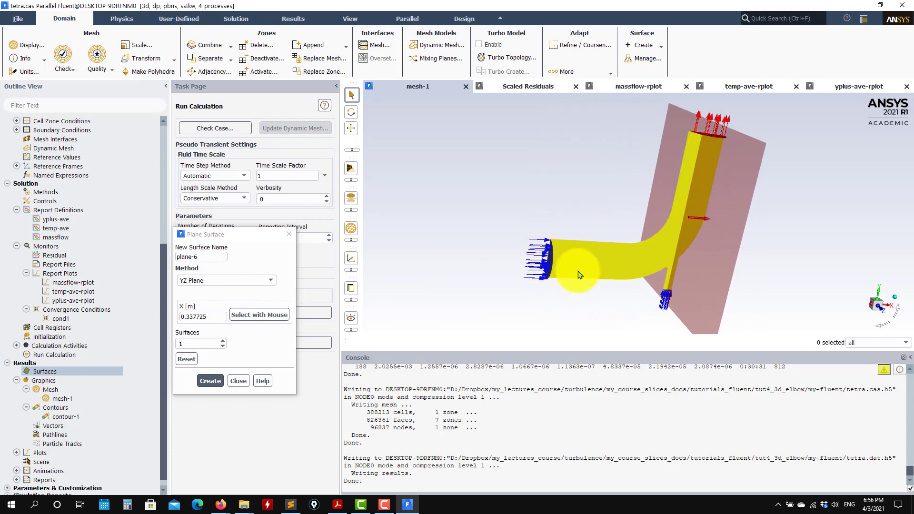
click(209, 381)
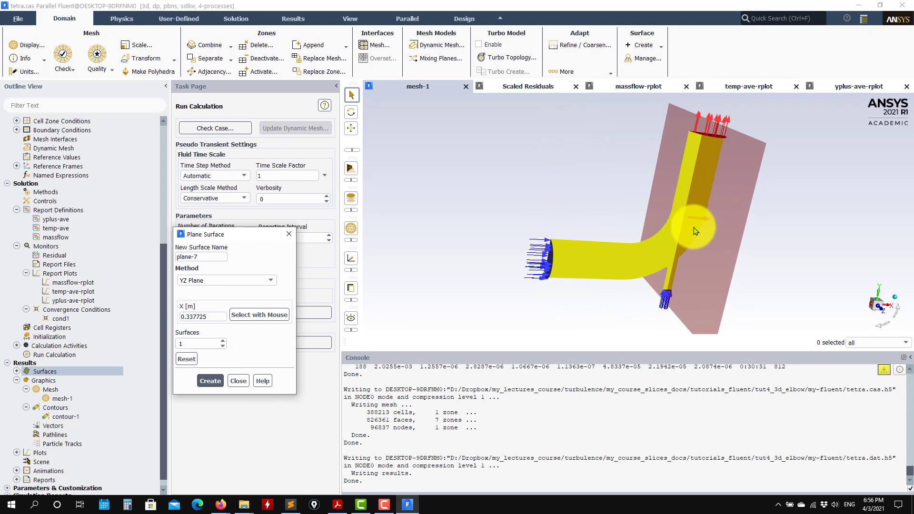
drag(706, 220, 618, 233)
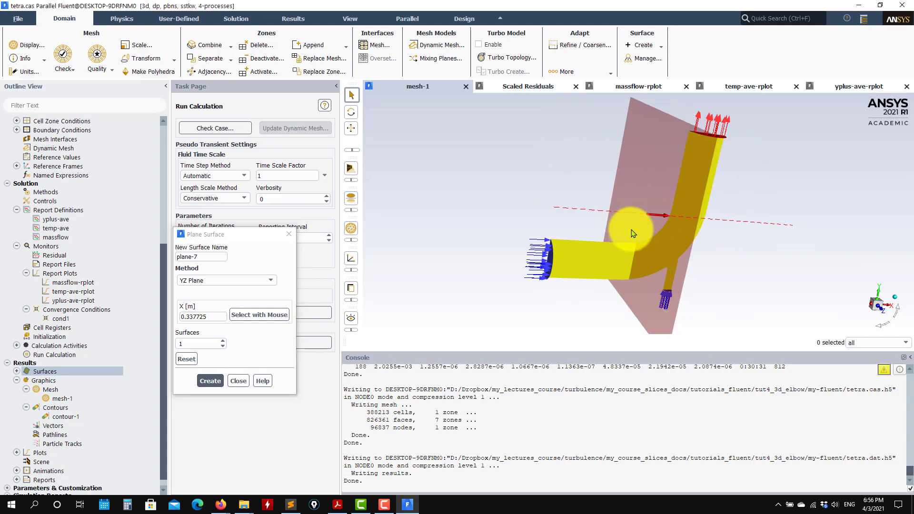
click(210, 381)
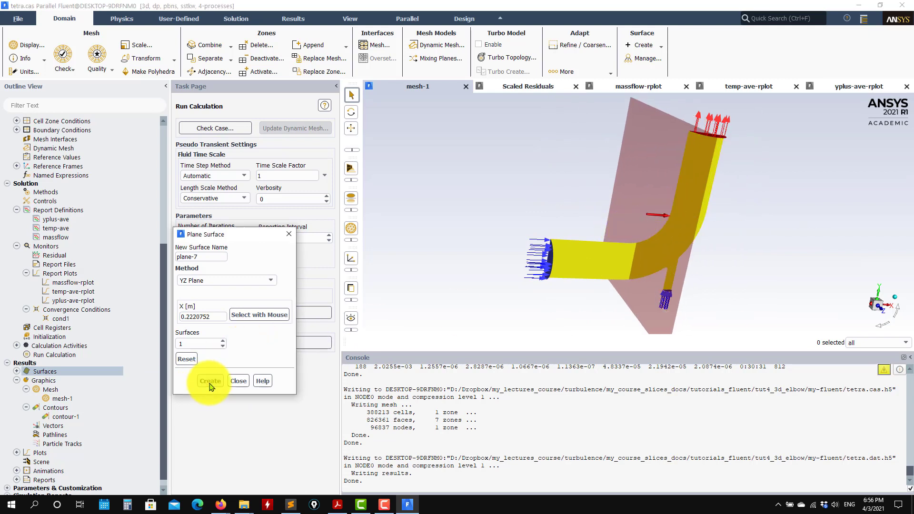
Create two ZX cut planes, both at Y about 0.305 m, and list the created surfaces in the outline
click(272, 282)
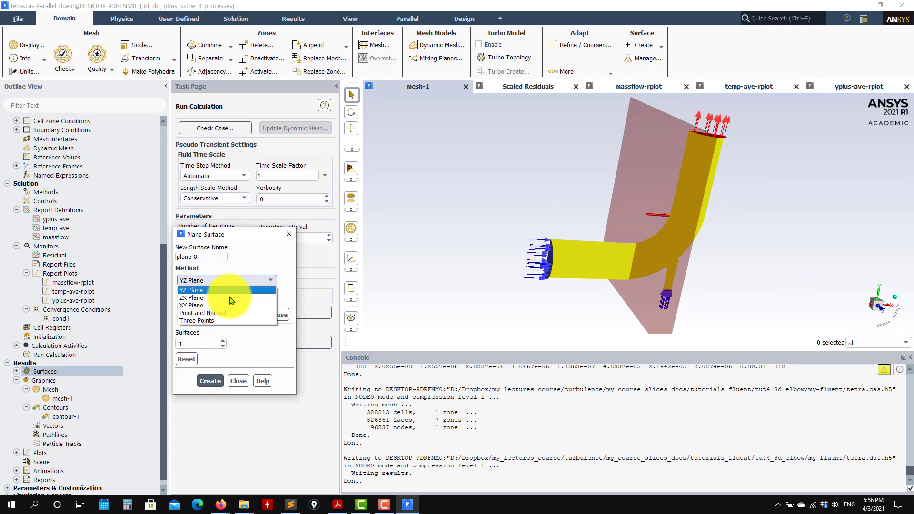
click(214, 305)
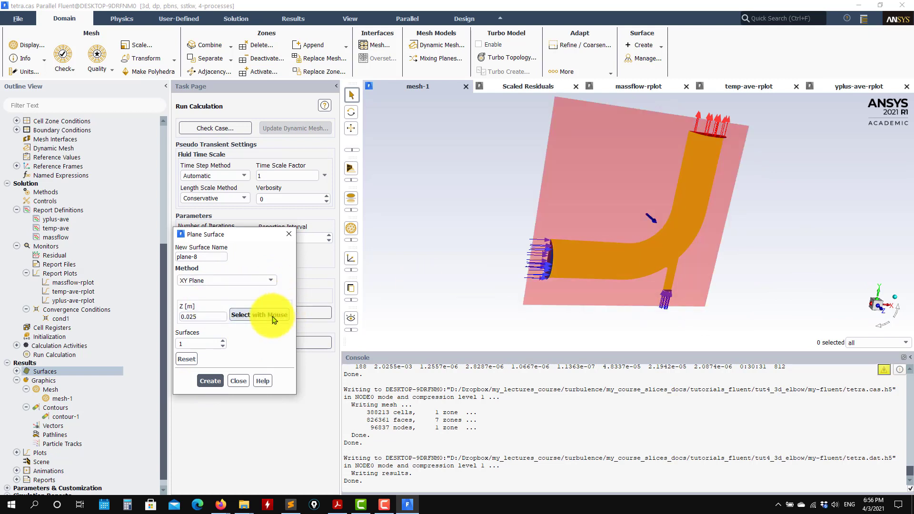
click(255, 280)
click(228, 296)
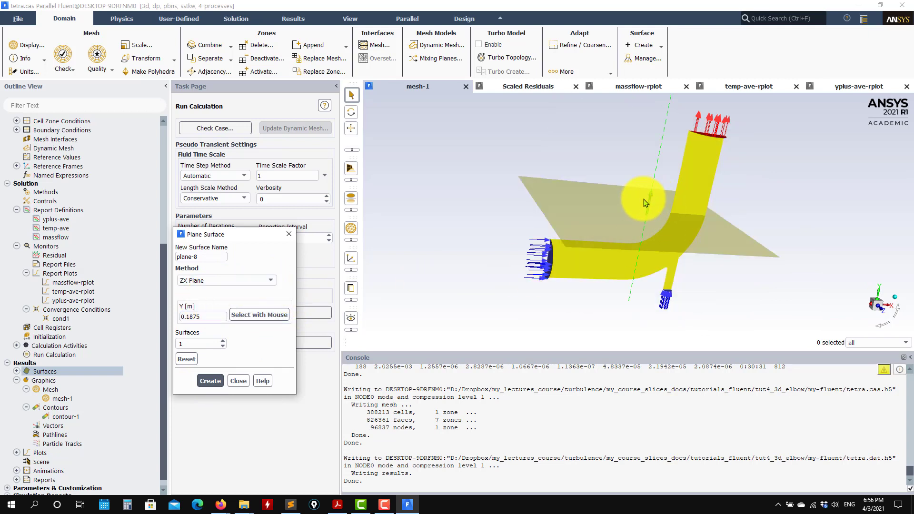
drag(636, 203, 638, 163)
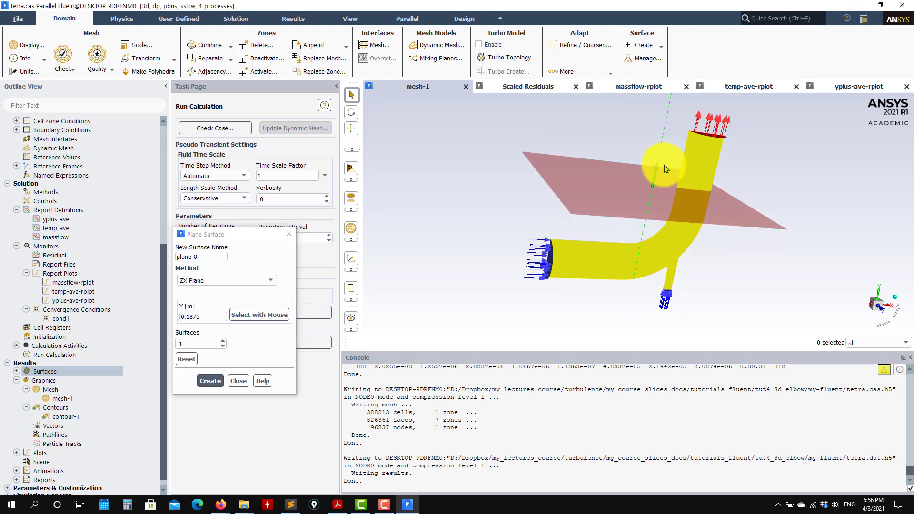
click(206, 379)
middle_drag(535, 310, 450, 310)
click(214, 381)
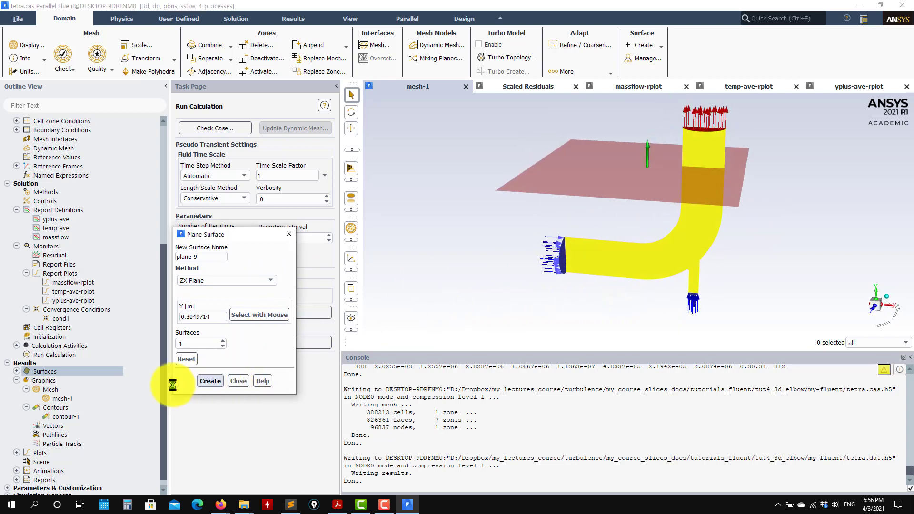
click(238, 380)
click(17, 371)
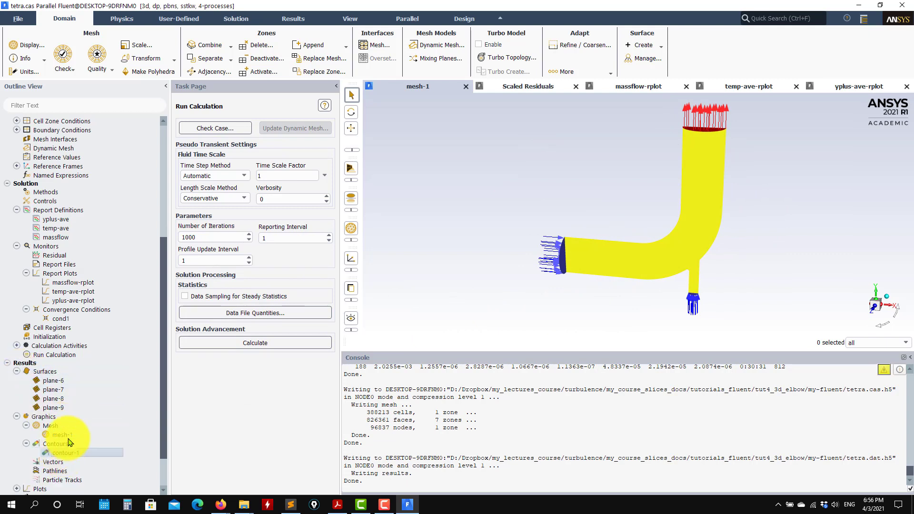
Add plane-6, plane-7, plane-8 and plane-9 to the contour-1 surfaces and display the velocity magnitude contours
double_click(62, 453)
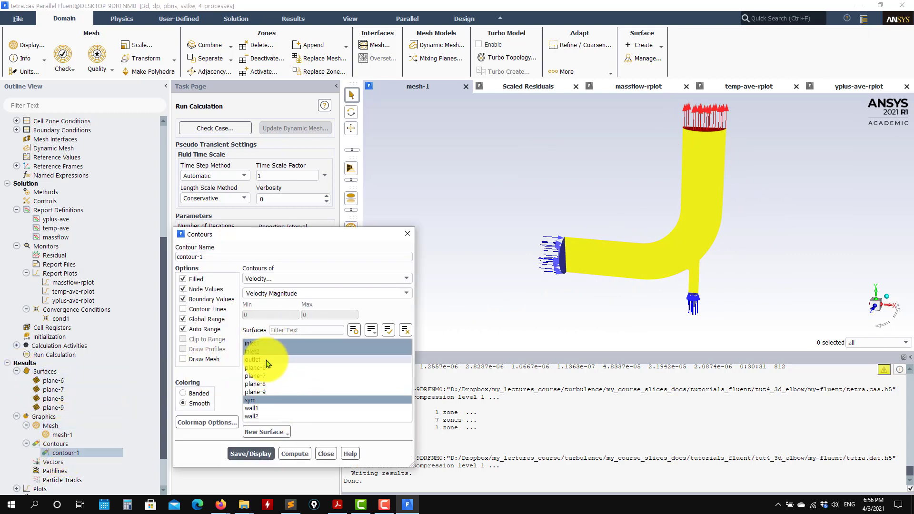
drag(265, 367, 257, 392)
click(247, 452)
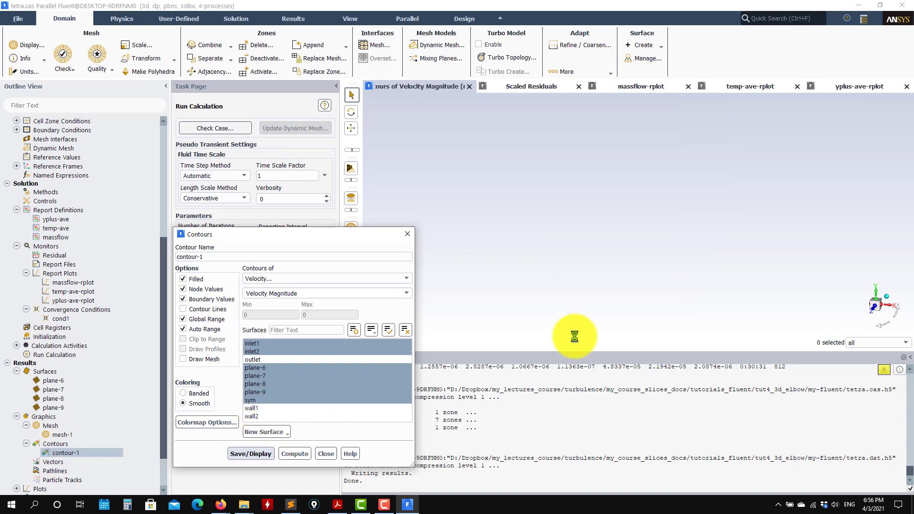
mouse_move(675, 264)
mouse_down()
mouse_move(528, 281)
mouse_move(673, 258)
mouse_move(723, 286)
mouse_move(840, 285)
mouse_move(562, 299)
mouse_up()
middle_drag(561, 299, 306, 187)
Turn off lighting in the graphics display and inspect the velocity contours around the pipe junction
click(362, 20)
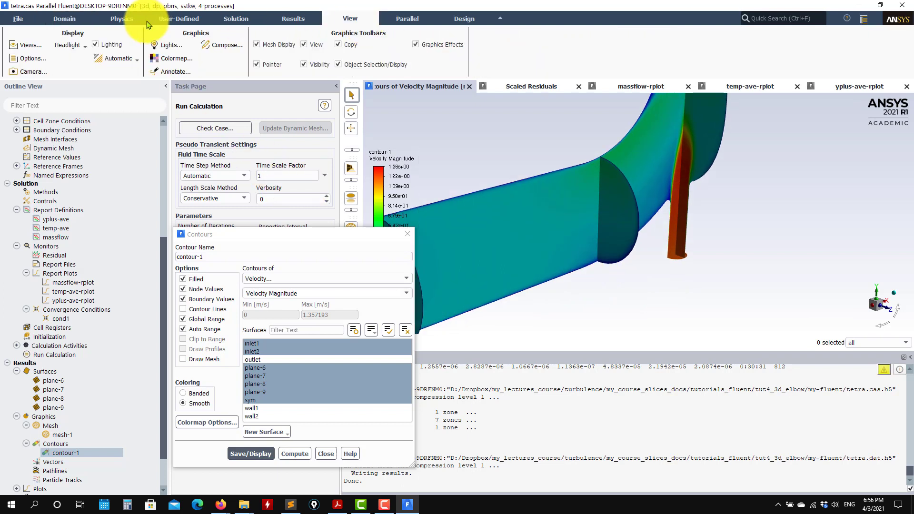
click(103, 48)
drag(587, 245, 714, 256)
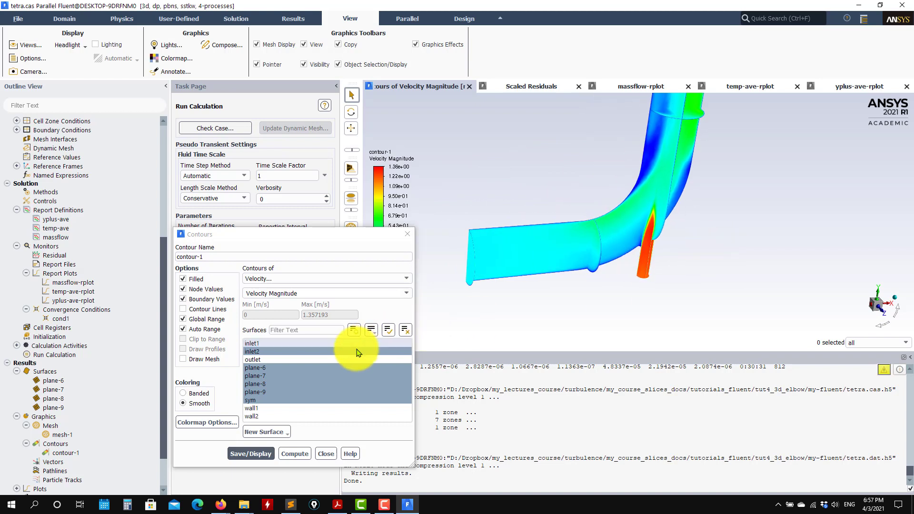
Switch contour-1 to static pressure and display it on the same surfaces
click(337, 278)
click(292, 294)
click(251, 453)
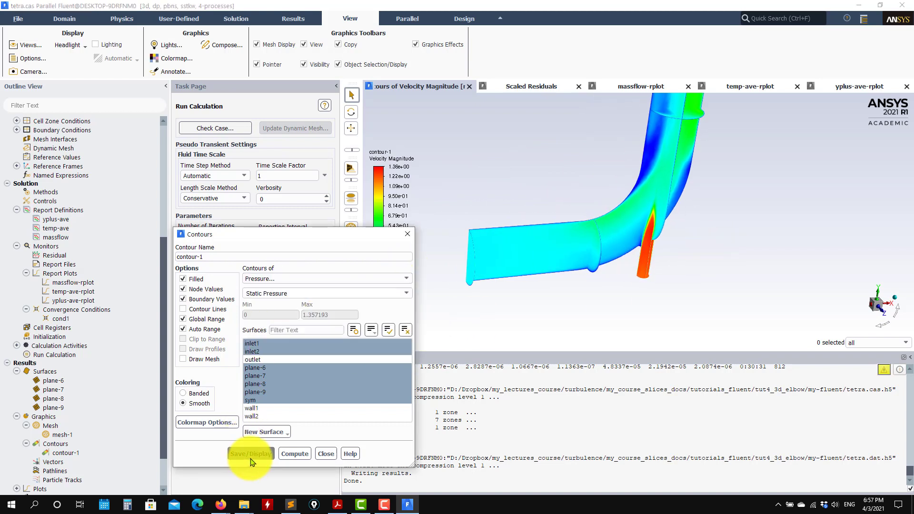
drag(618, 281, 561, 253)
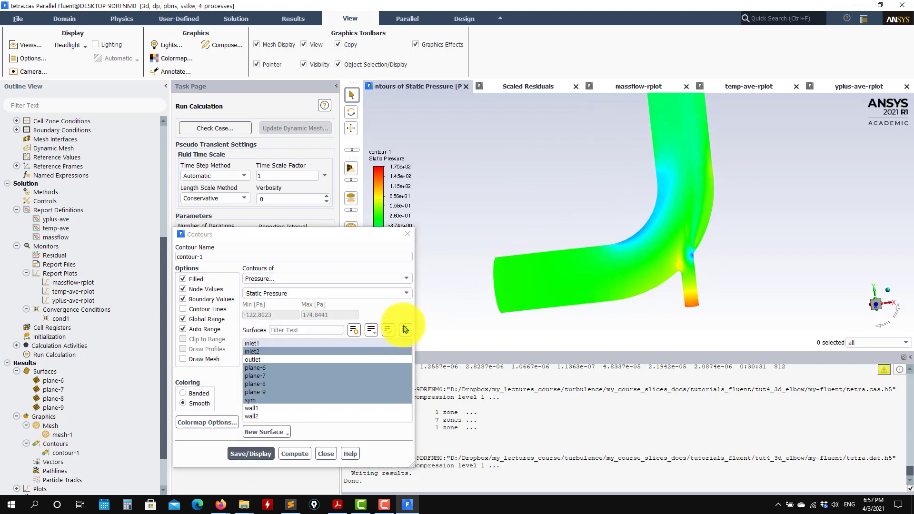
Switch contour-1 to static temperature, display it on the same surfaces, and finish editing the contour
click(335, 293)
click(333, 278)
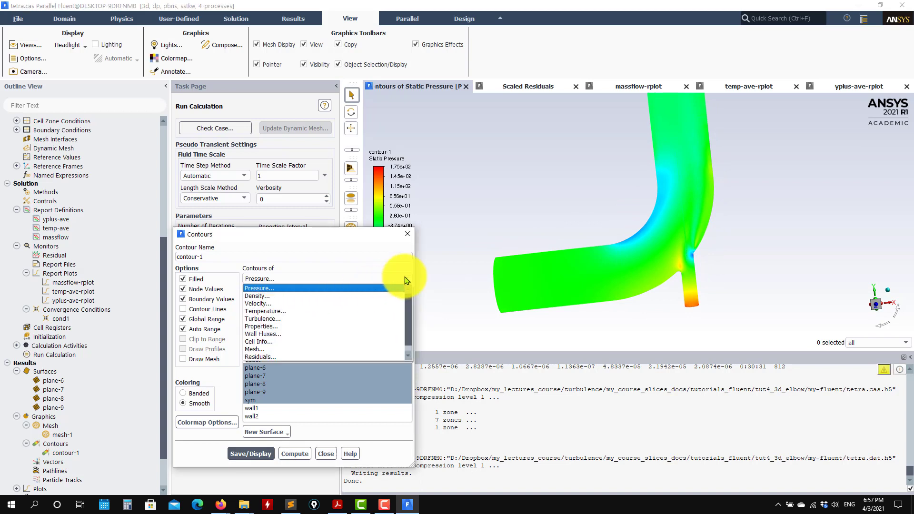
click(328, 288)
click(327, 279)
click(267, 311)
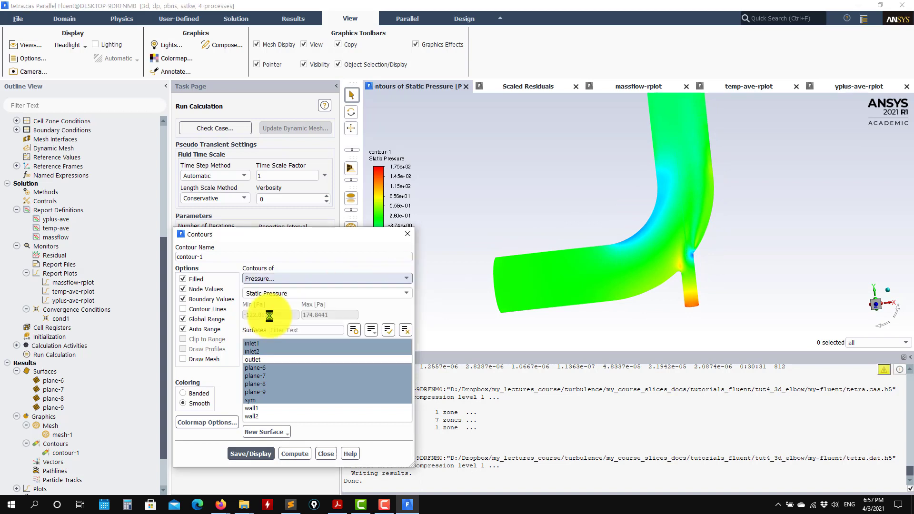
click(251, 453)
drag(638, 271, 562, 264)
click(410, 279)
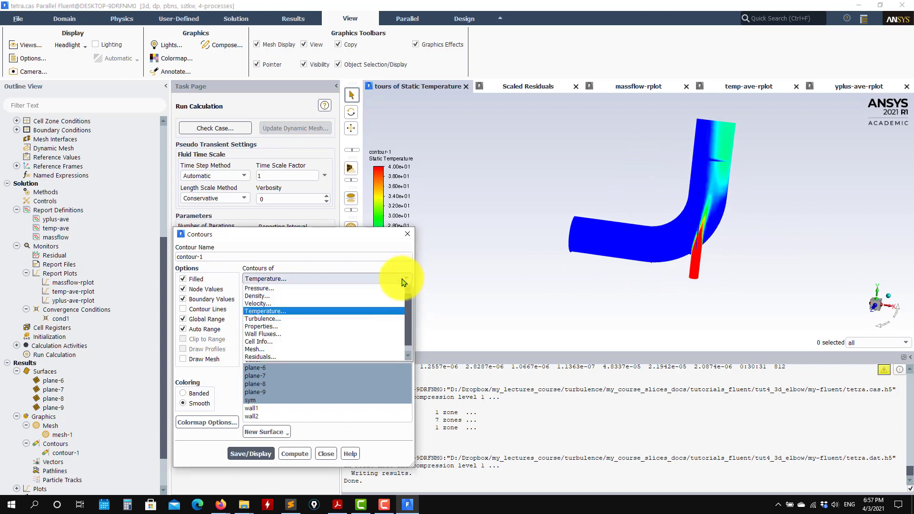
click(319, 451)
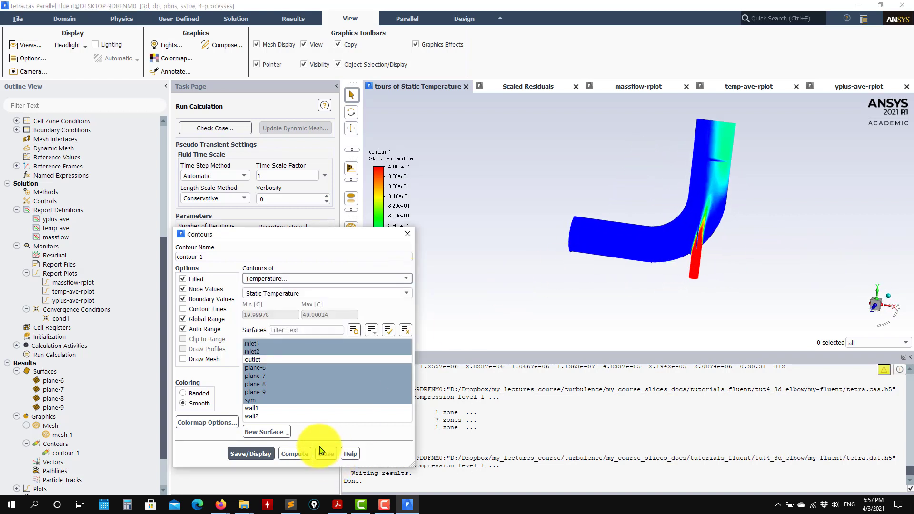
click(325, 454)
Create velocity vector plot vector-1 on the sym surface, colored by velocity magnitude, with skip set to 2
scroll(117, 371, down, 2)
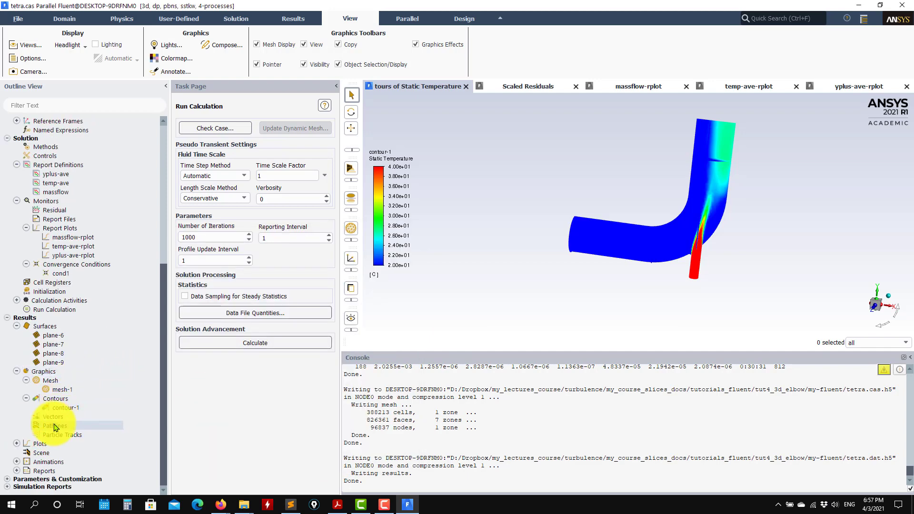
double_click(58, 419)
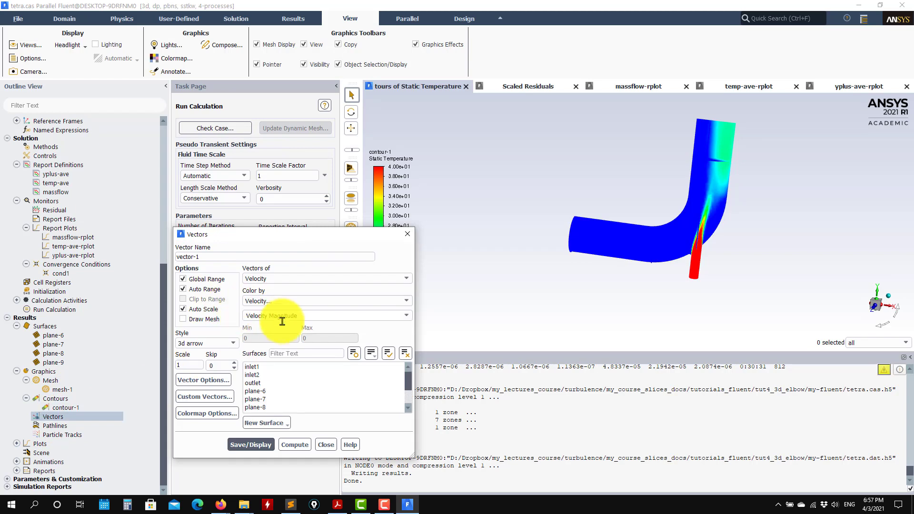
scroll(305, 390, down, 1)
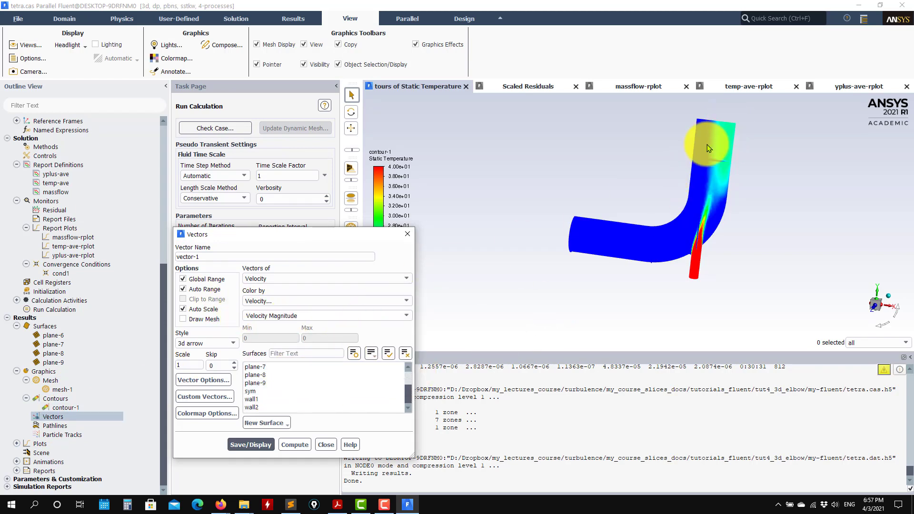
click(252, 391)
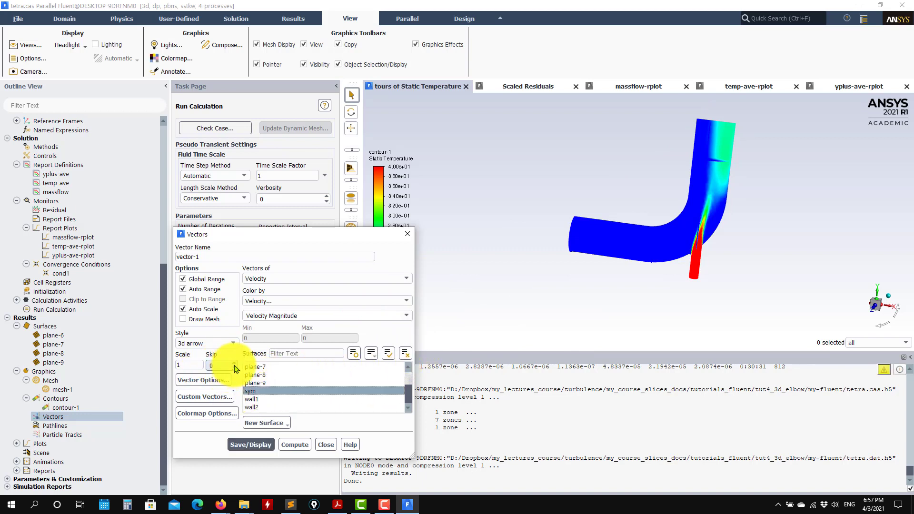
click(234, 362)
click(234, 363)
click(262, 444)
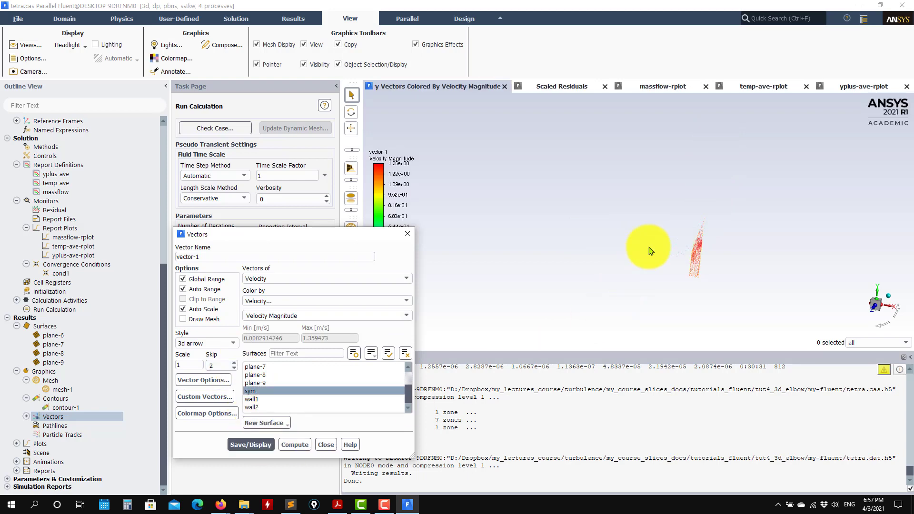
scroll(723, 273, up, 6)
drag(561, 243, 792, 254)
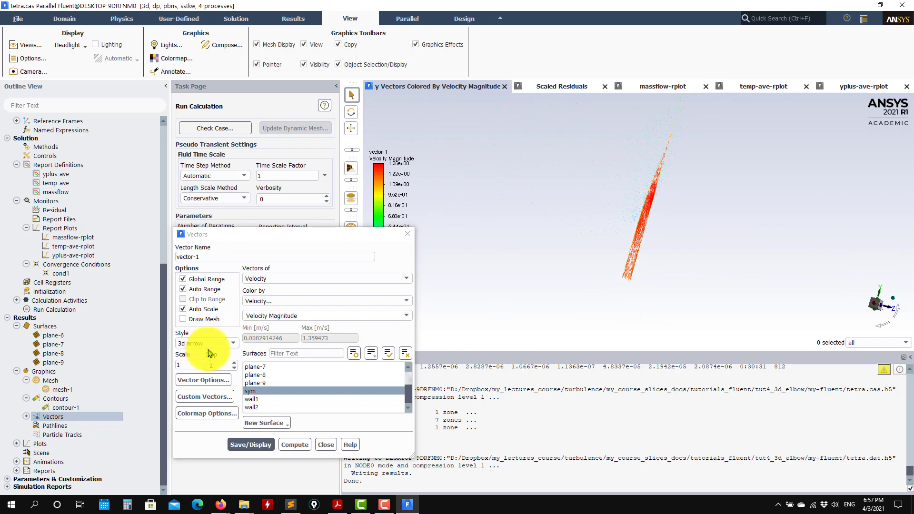
Disable auto scale for vector-1 and redisplay the vectors with a scale of 0.01
click(203, 310)
click(250, 444)
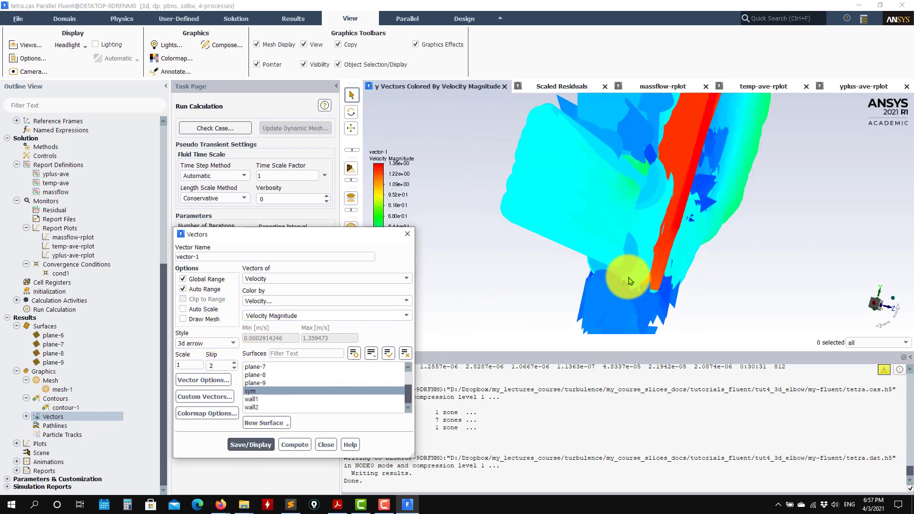
drag(630, 280, 600, 290)
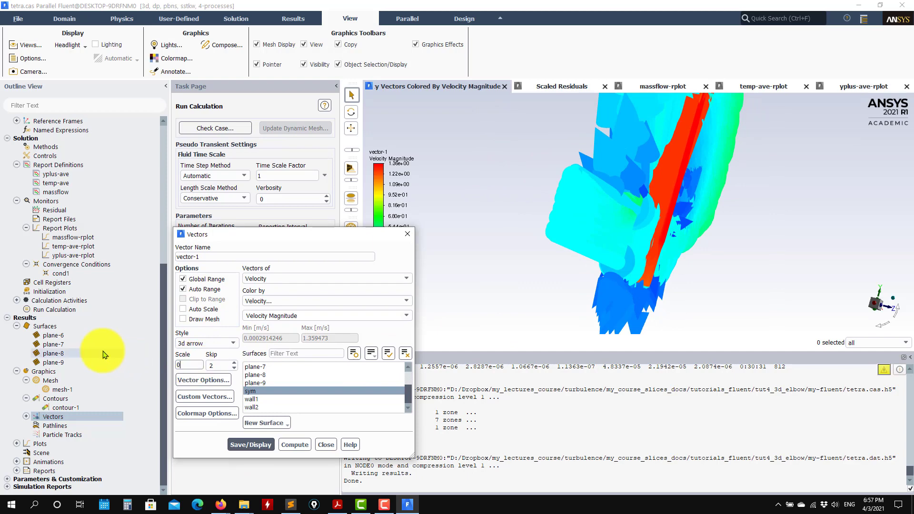
click(251, 445)
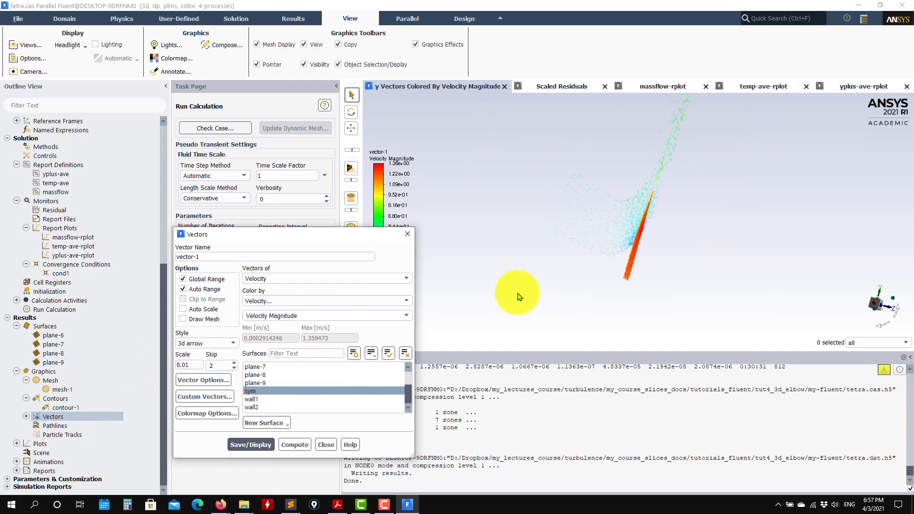
scroll(607, 212, up, 5)
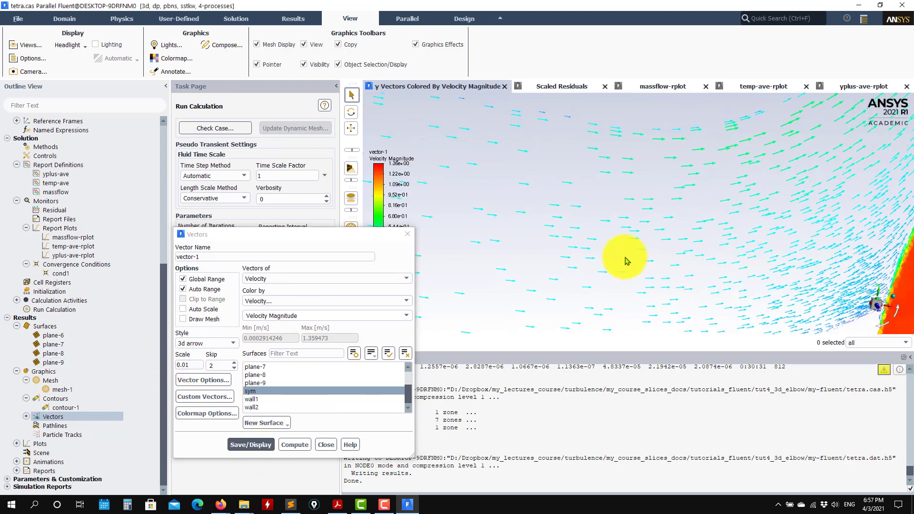
drag(601, 252, 657, 266)
Set the vector-1 skip to 0 and redisplay the vectors on the sym surface
click(231, 369)
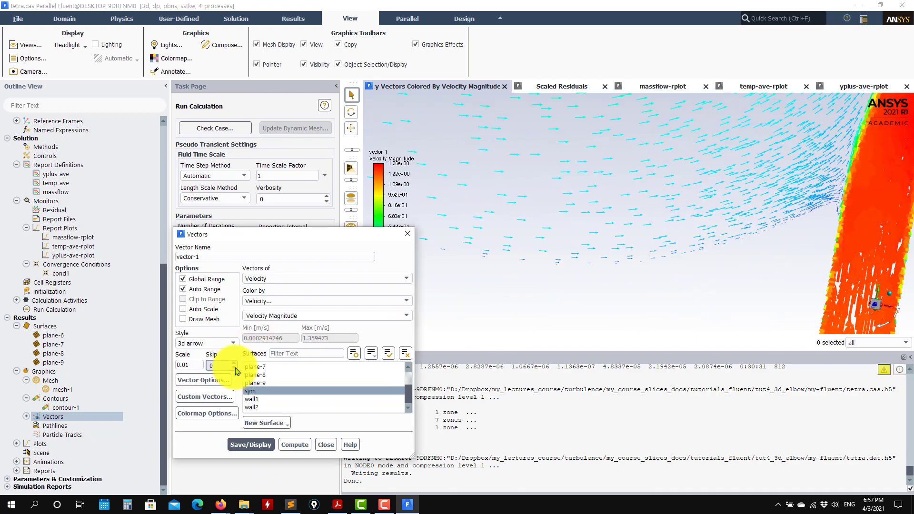
click(251, 444)
drag(586, 298, 729, 227)
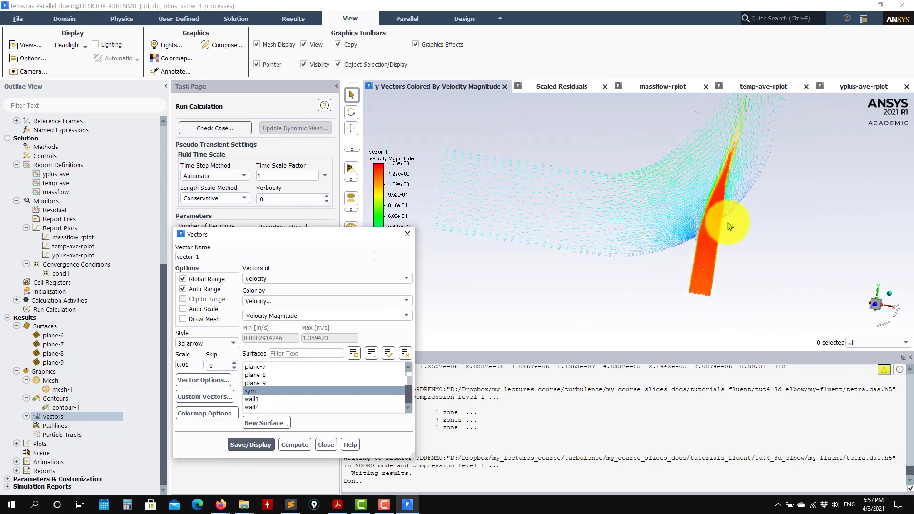
Set the vector-1 skip to 5, add plane-6, plane-7 and plane-8 to its surfaces, and redisplay the vectors
scroll(729, 226, up, 6)
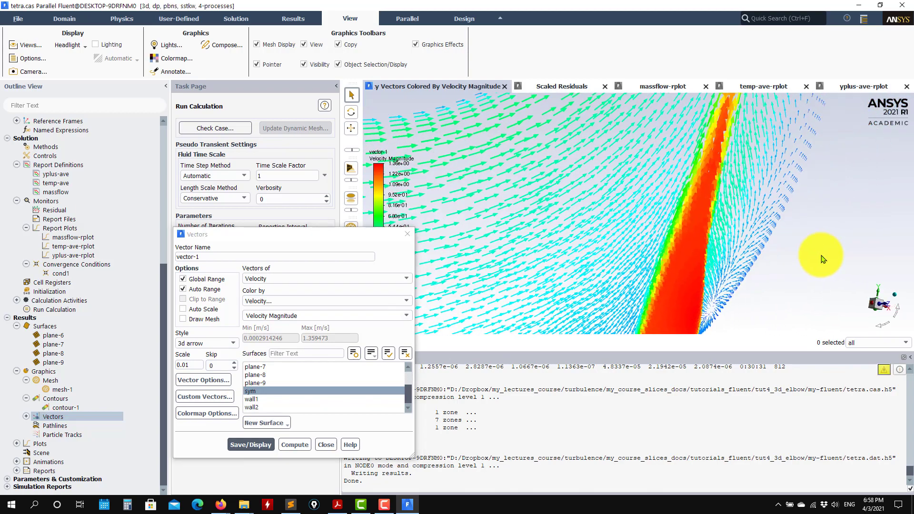
scroll(663, 235, down, 3)
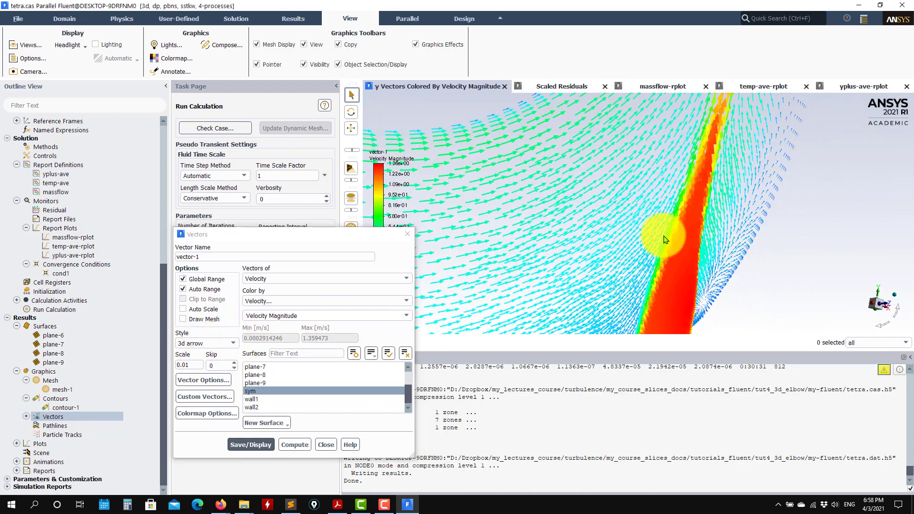
click(233, 363)
click(233, 363)
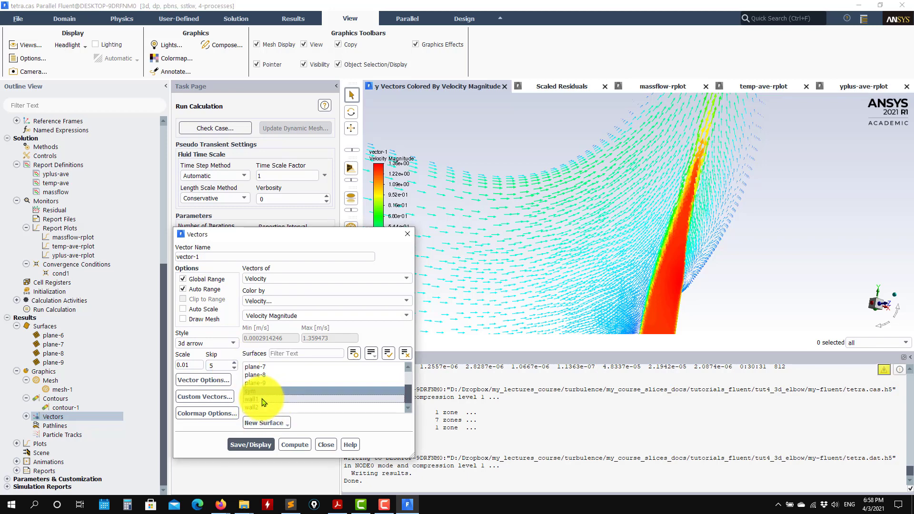
scroll(263, 402, up, 4)
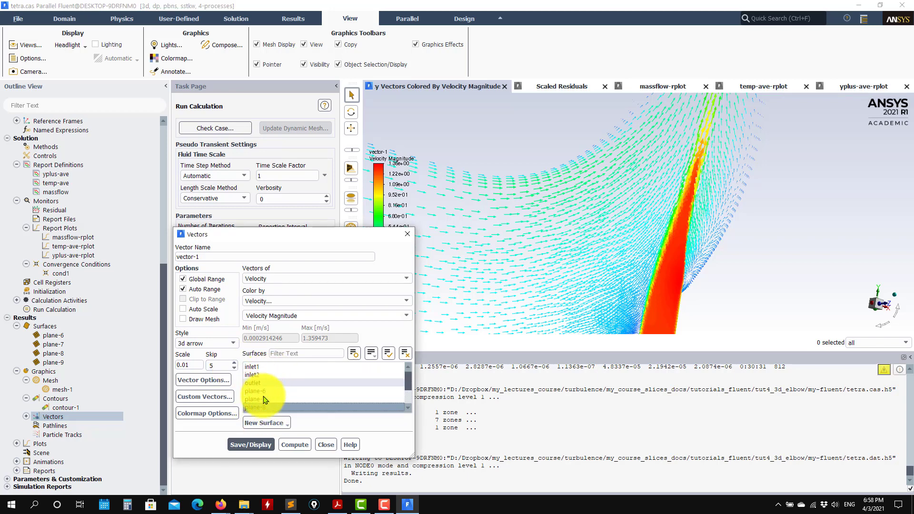
drag(265, 391, 265, 408)
click(254, 447)
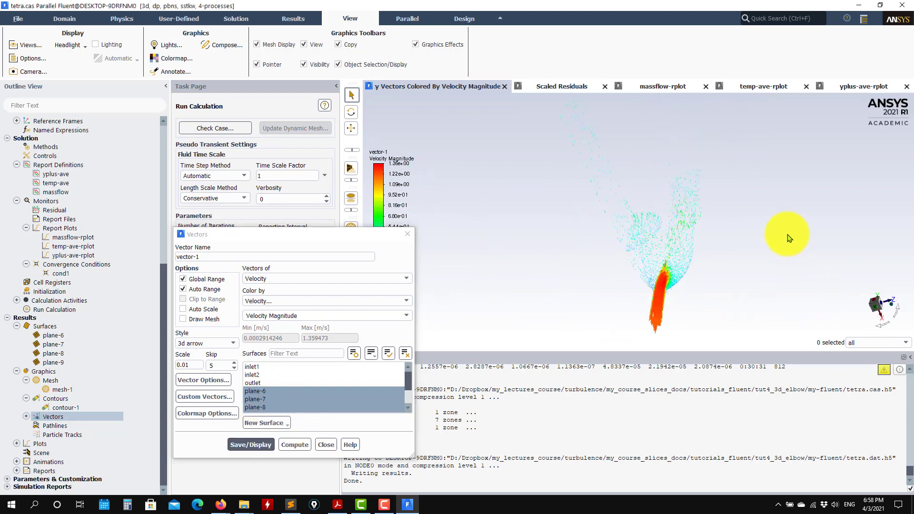
scroll(591, 255, up, 10)
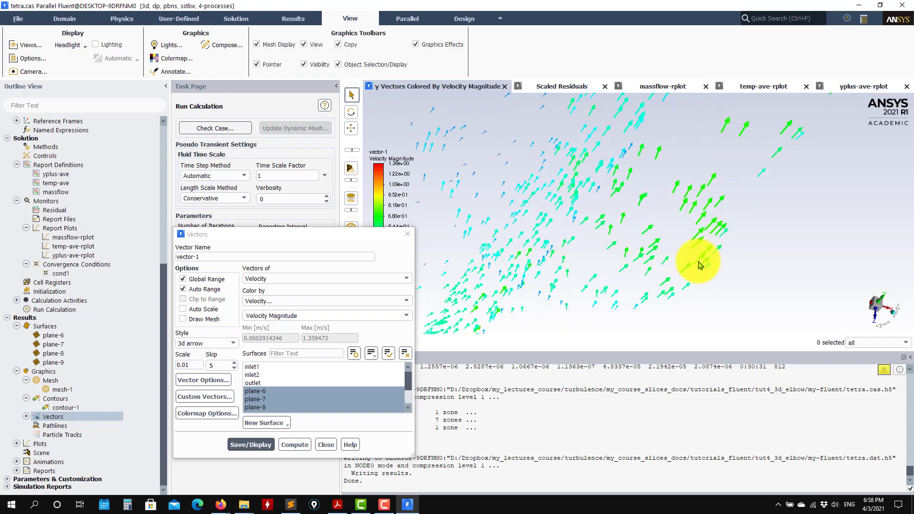
Set the vector-1 skip to 1 and redisplay the vectors on the selected surfaces
click(235, 368)
click(234, 368)
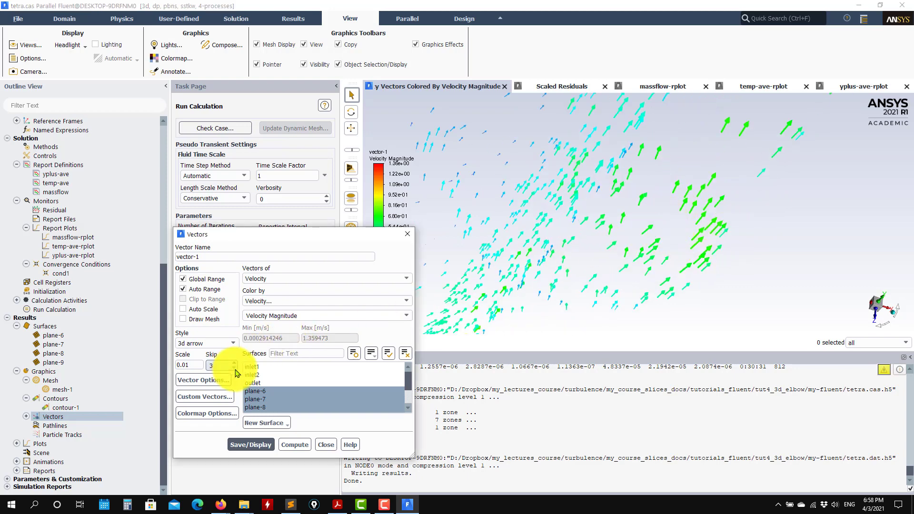
click(234, 368)
click(252, 444)
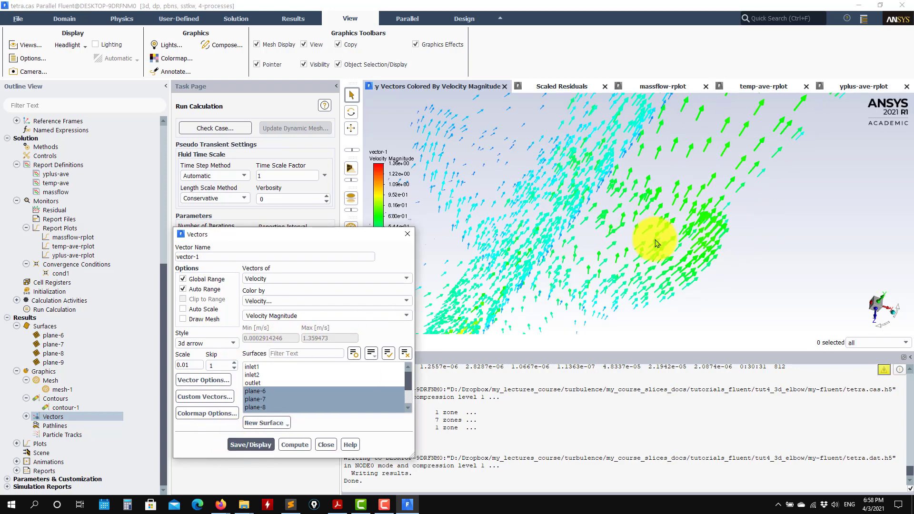
Examine the velocity vectors around the elbow, the inlet jet and the cut planes, and finish editing vector-1
drag(581, 279, 714, 302)
scroll(649, 240, up, 5)
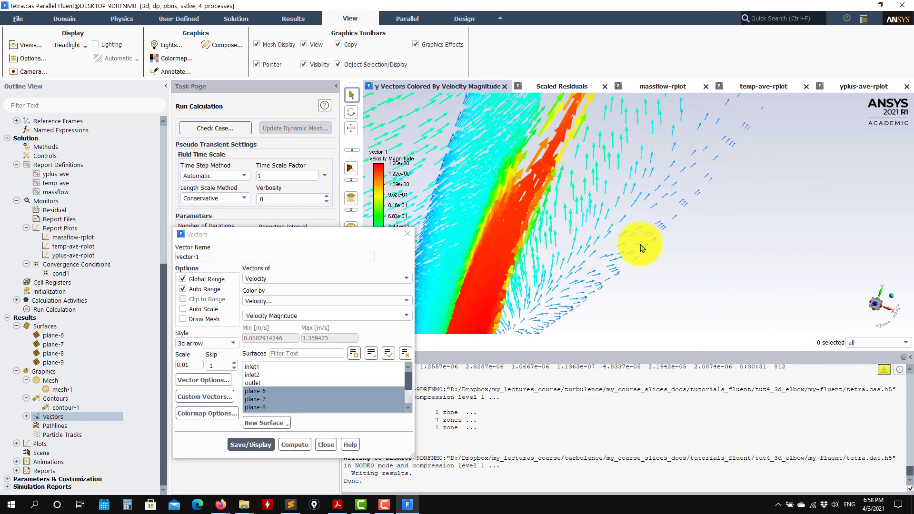
drag(642, 248, 773, 163)
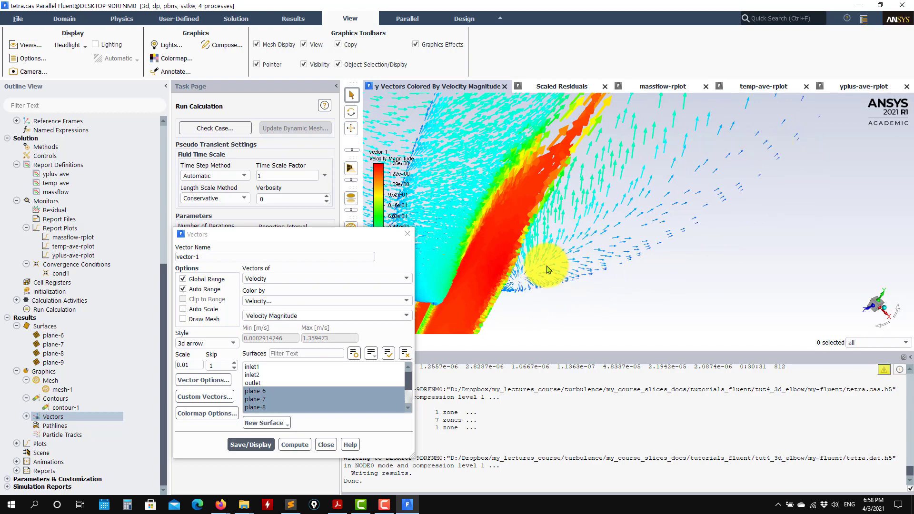
drag(550, 276, 685, 201)
scroll(693, 198, up, 10)
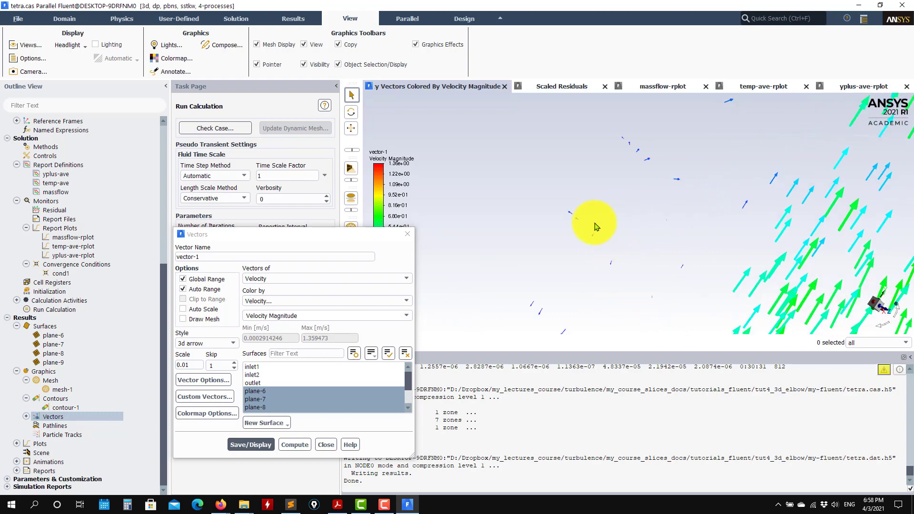
scroll(596, 227, down, 5)
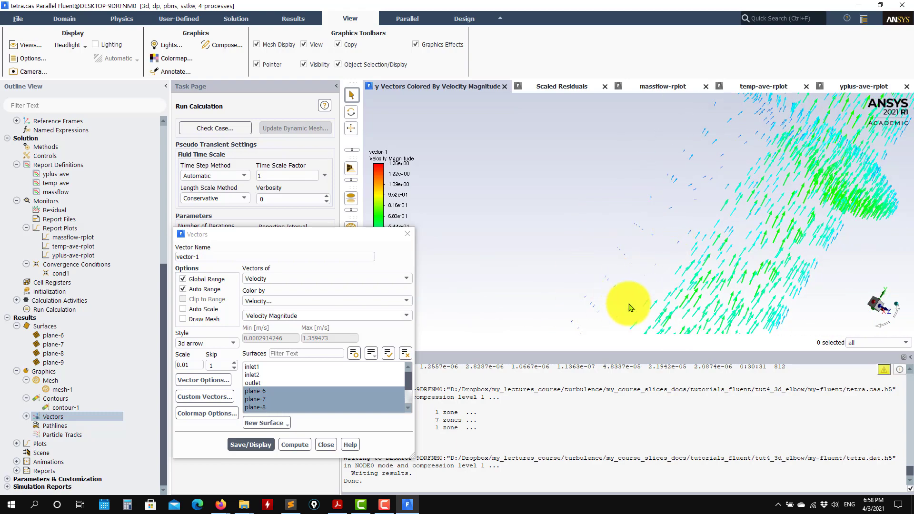
drag(630, 308, 718, 244)
click(297, 447)
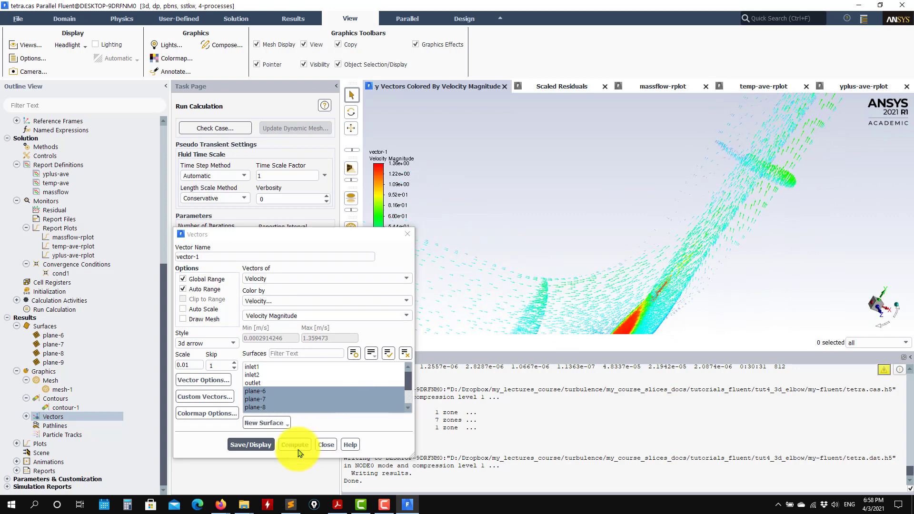
click(325, 445)
scroll(724, 279, down, 4)
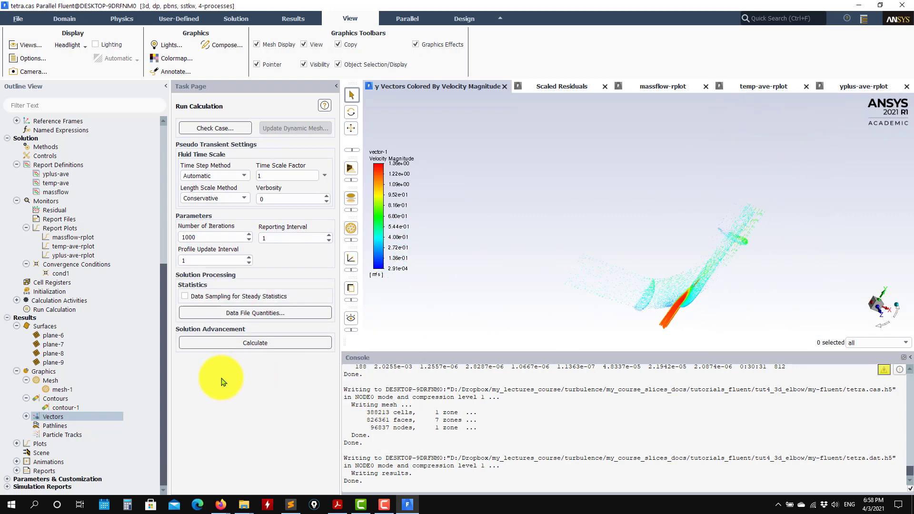
Create pathline plot pathlines-1 released from inlet2, colored by Particle ID, and display it
double_click(54, 426)
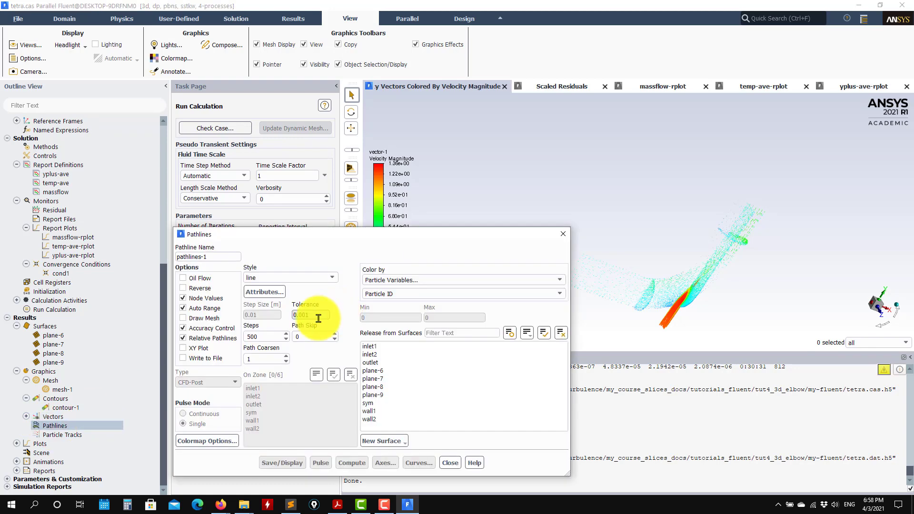
drag(407, 234, 329, 98)
scroll(619, 242, down, 3)
scroll(636, 276, up, 5)
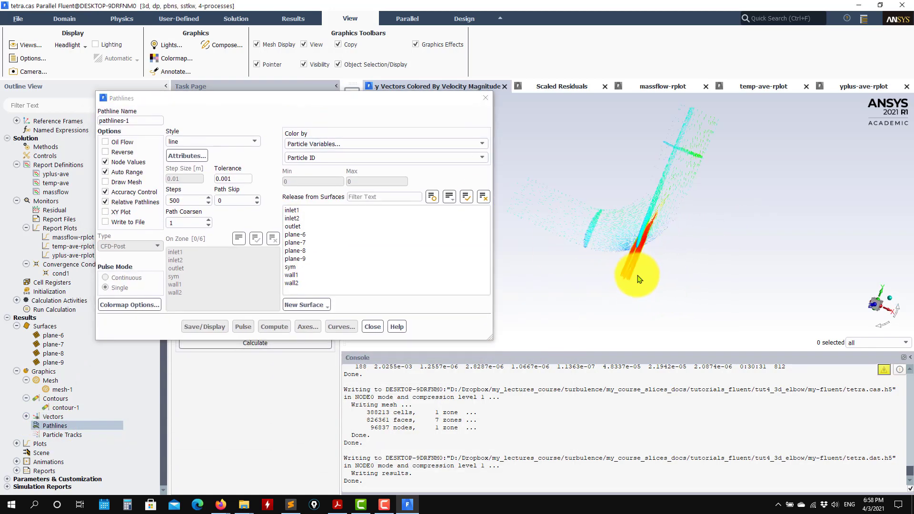
click(305, 218)
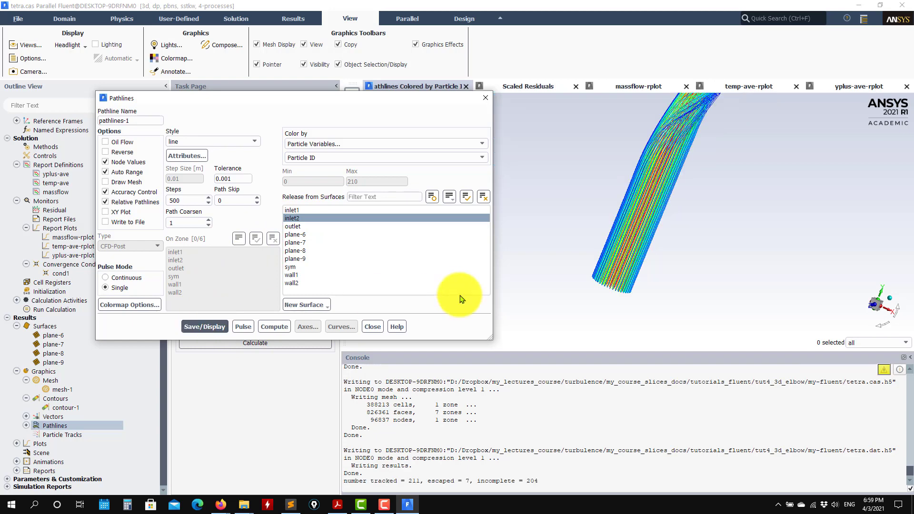
drag(712, 250, 664, 220)
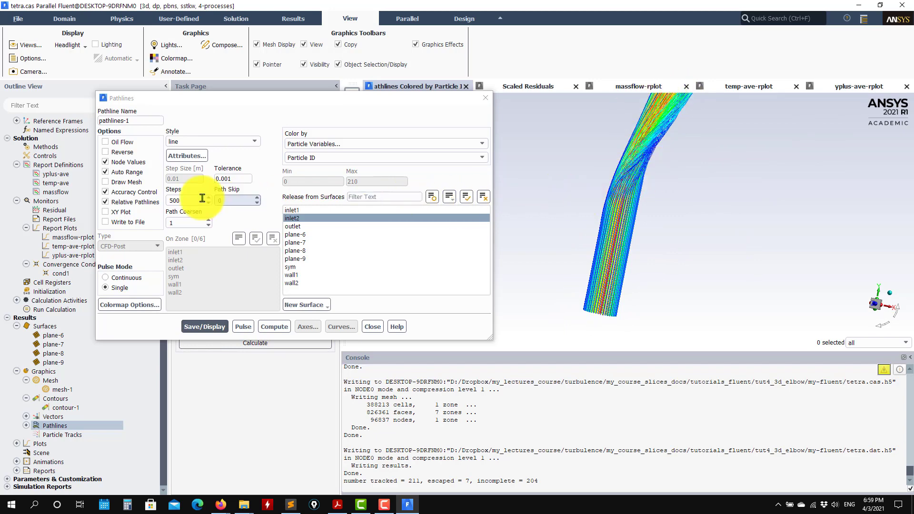
Set the pathlines-1 path skip to 3 and redisplay the pathlines
click(257, 198)
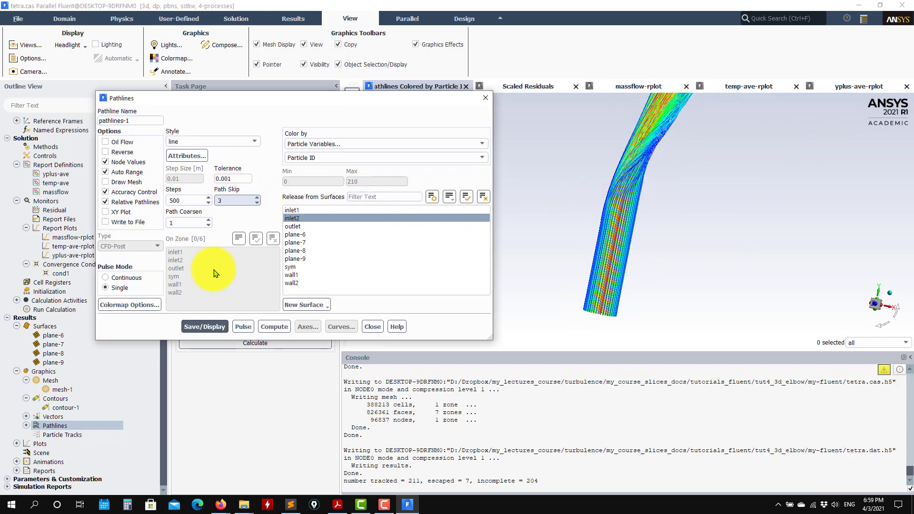
click(198, 328)
mouse_move(591, 239)
mouse_down()
mouse_move(679, 265)
mouse_move(815, 265)
mouse_move(606, 237)
mouse_up()
Color pathlines-1 by velocity magnitude and redisplay the pathlines from inlet2
click(475, 143)
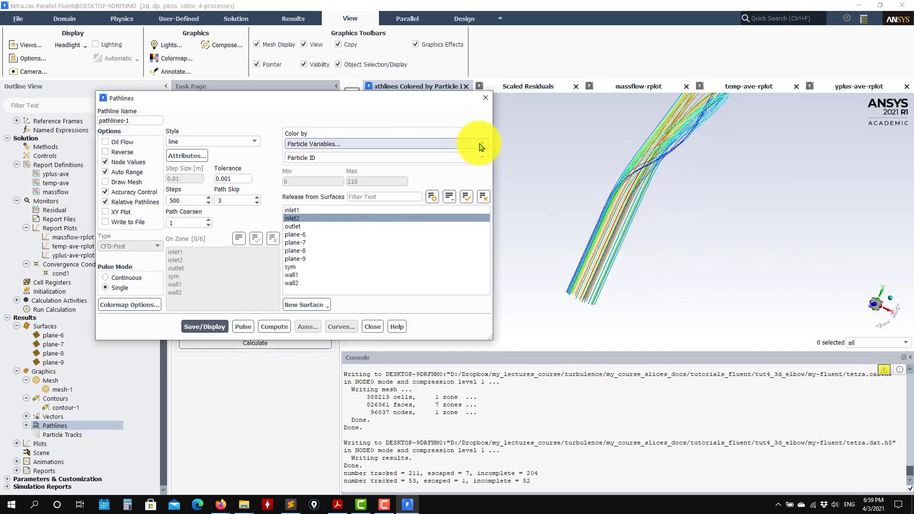
click(299, 176)
click(204, 326)
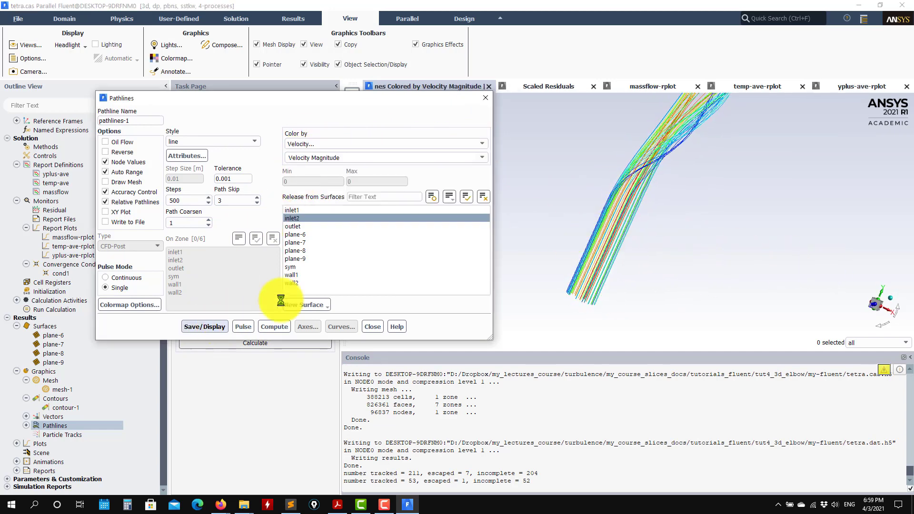
mouse_move(679, 233)
mouse_down()
mouse_move(622, 240)
mouse_move(607, 204)
mouse_move(696, 228)
mouse_up()
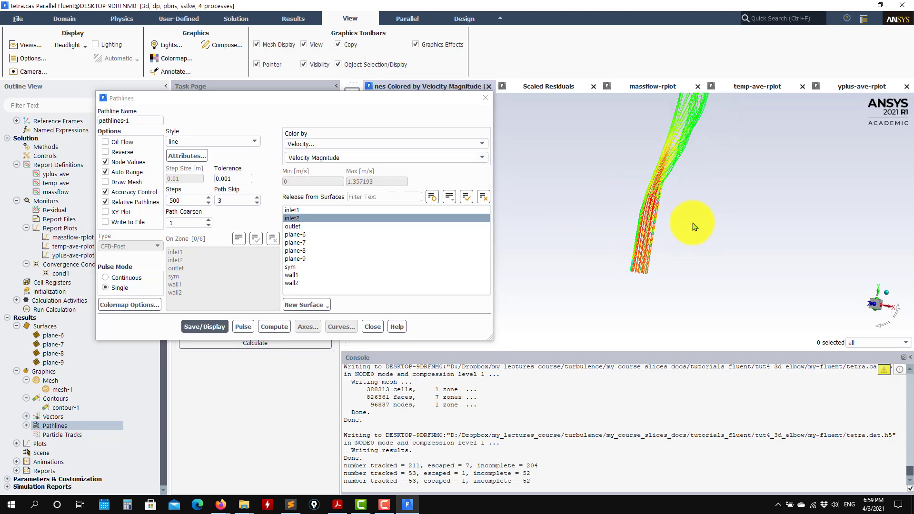
Add inlet1 to the pathlines-1 release surfaces and redisplay the pathlines
click(292, 210)
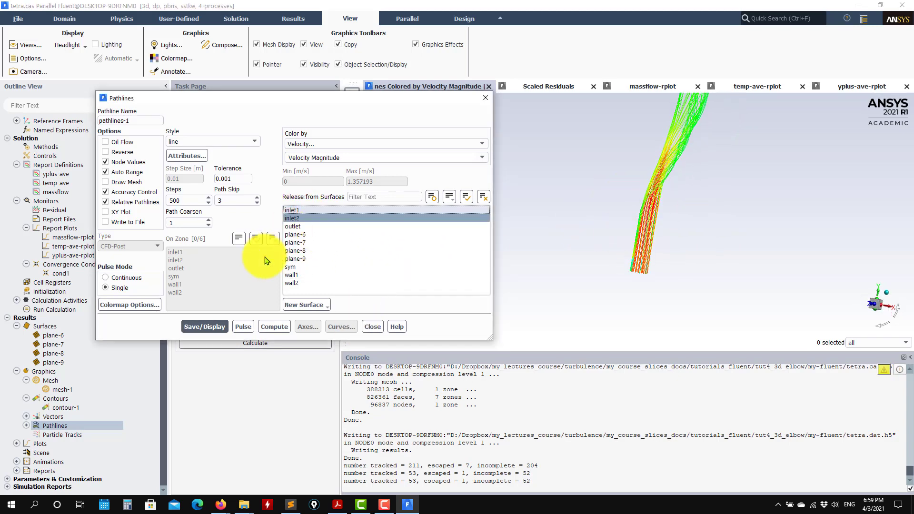
click(222, 328)
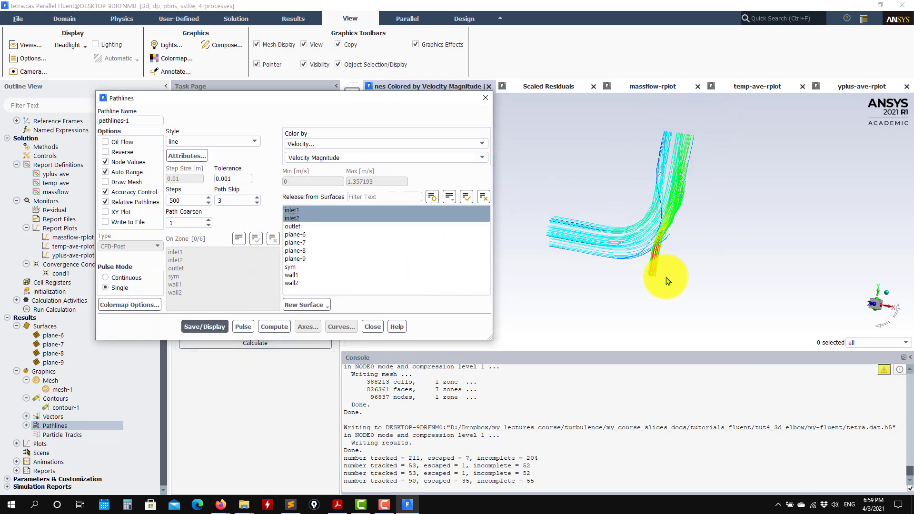
scroll(652, 249, up, 5)
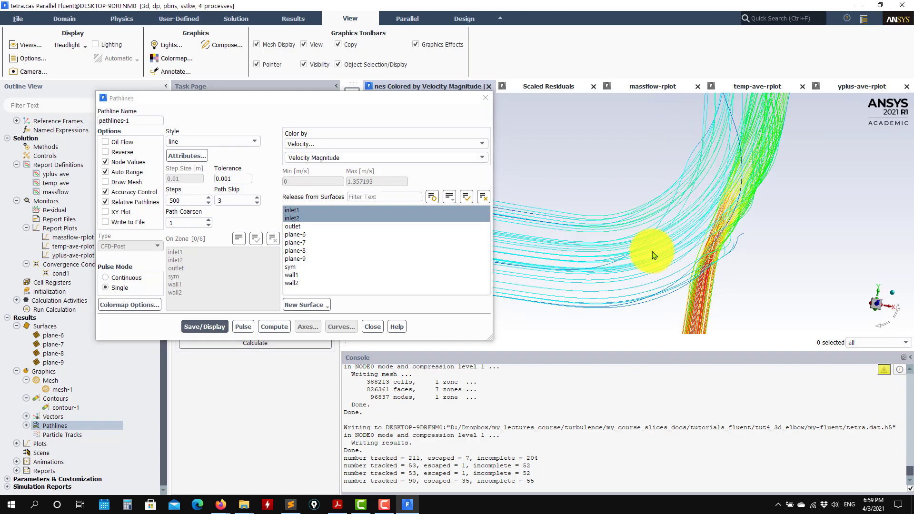
Set the pathlines-1 path skip to 1 and redisplay the pathlines from both inlets
click(256, 204)
click(256, 203)
click(199, 327)
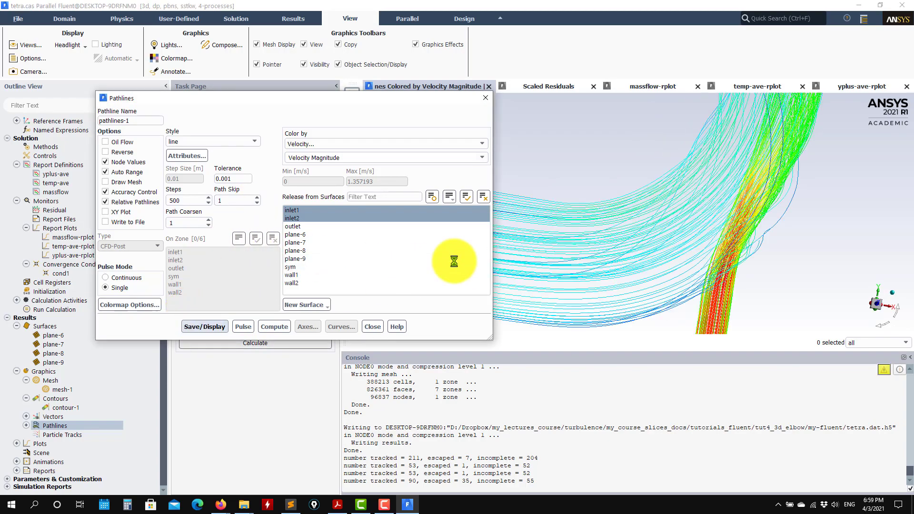
drag(700, 267, 505, 248)
Add plane-6 to the pathlines-1 release surfaces, remove inlet2, and redisplay the pathlines
click(305, 234)
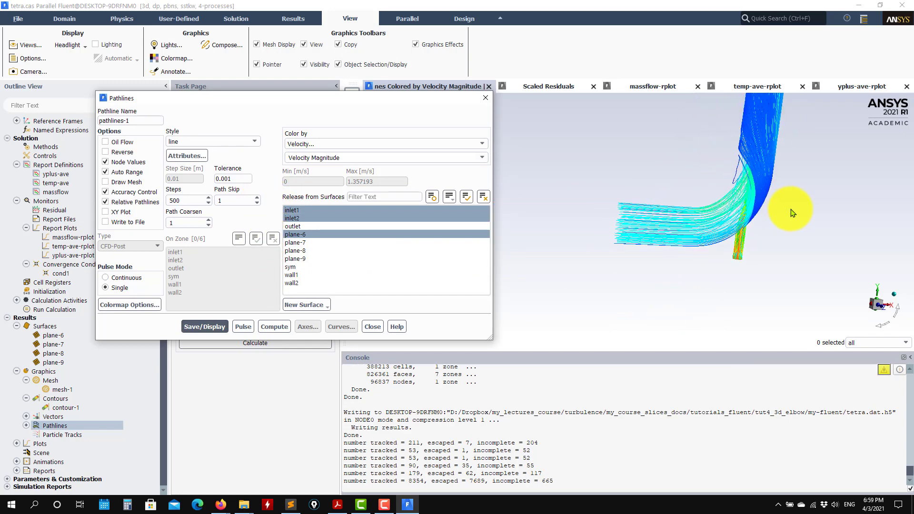
scroll(791, 212, down, 2)
click(282, 210)
click(295, 217)
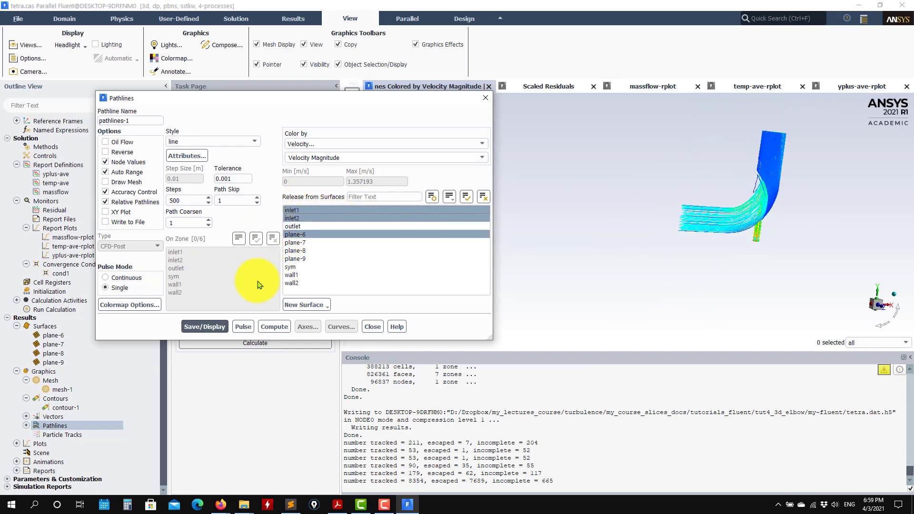
click(308, 211)
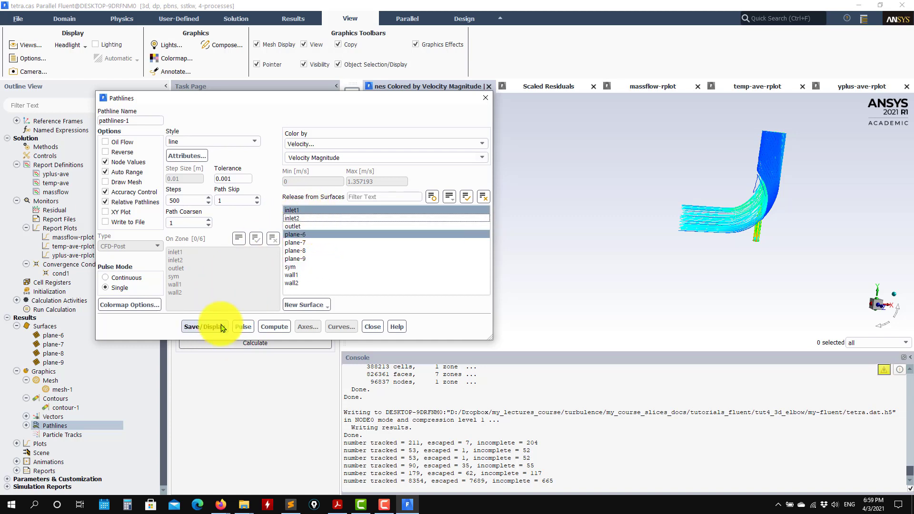
click(222, 327)
Release pathlines-1 from plane-6 only, set the path skip to 2, and redisplay the pathlines
click(328, 210)
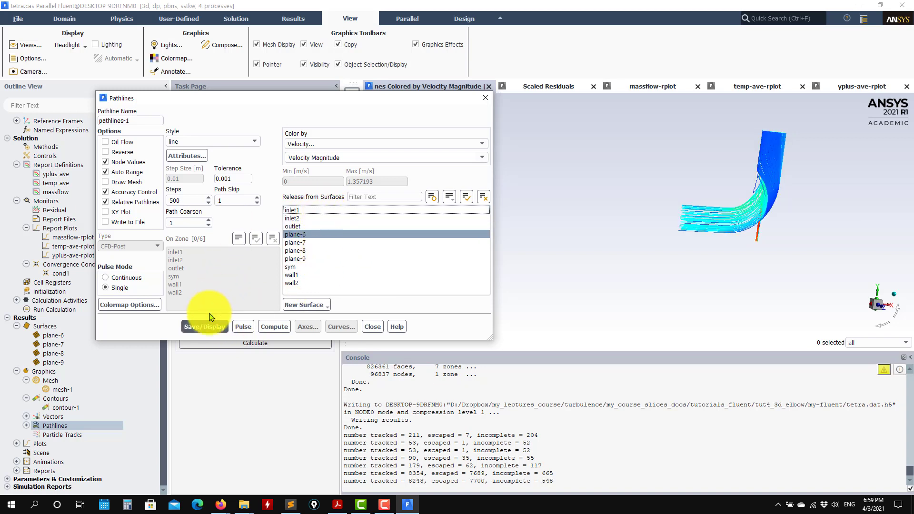
click(257, 197)
click(200, 328)
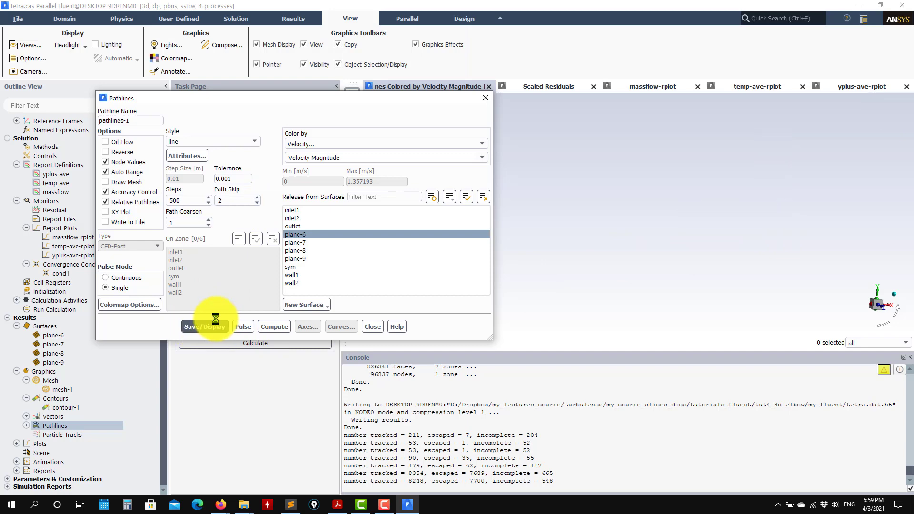
drag(786, 219, 655, 261)
scroll(732, 241, up, 6)
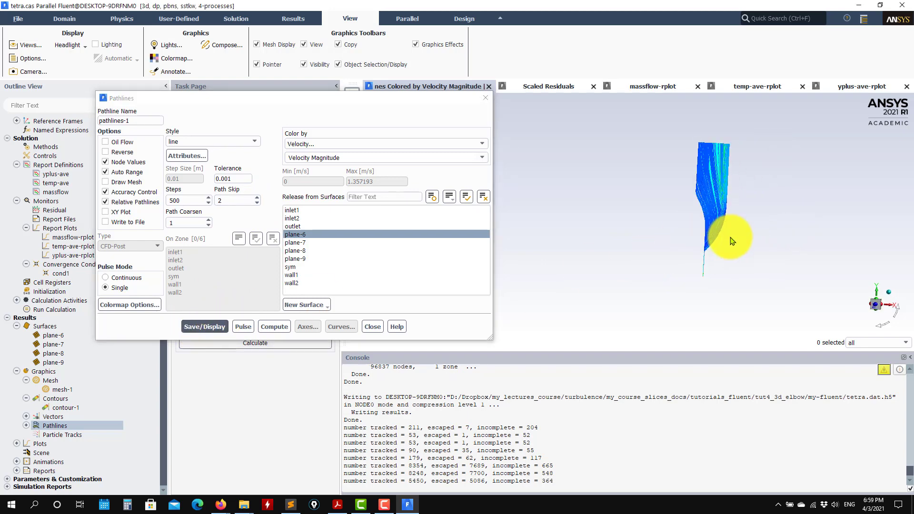
scroll(715, 225, down, 4)
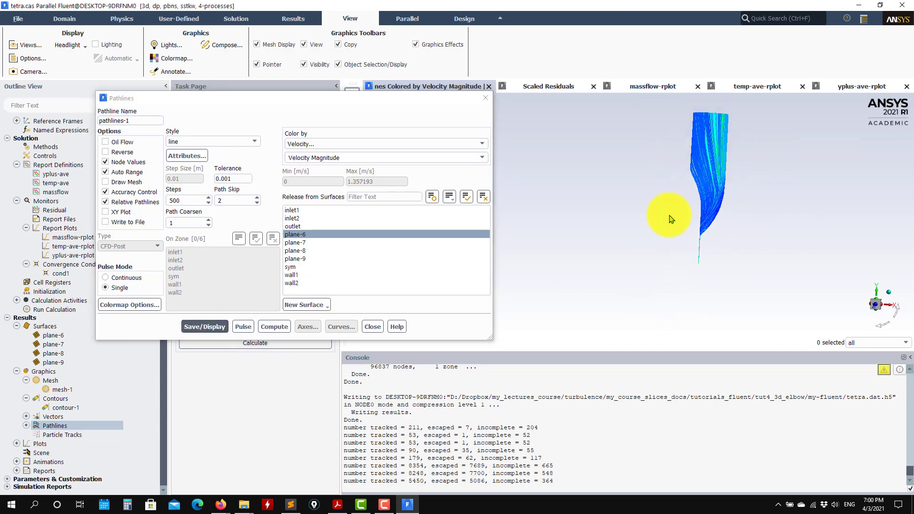
Replace plane-6 with plane-7 as the pathlines-1 release surface and redisplay the pathlines
click(297, 243)
click(204, 326)
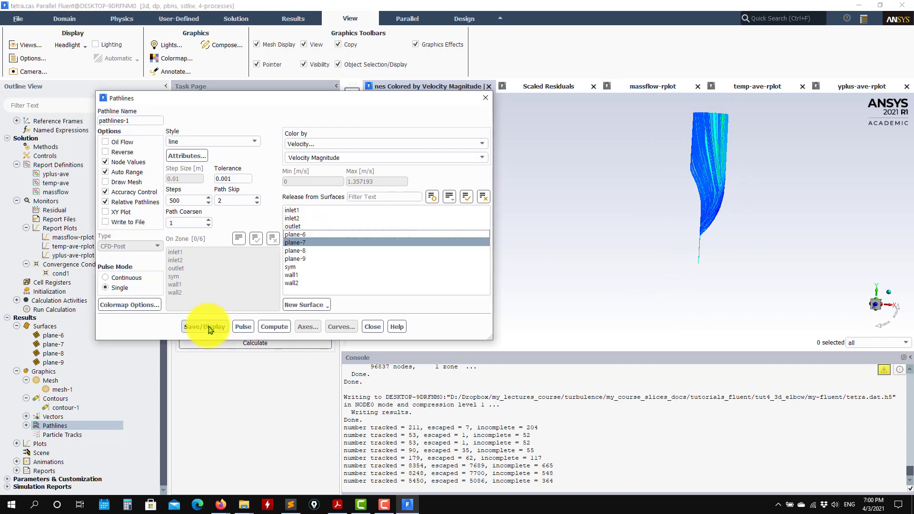
mouse_move(678, 222)
mouse_down()
mouse_move(672, 247)
mouse_move(880, 245)
mouse_move(670, 228)
mouse_up()
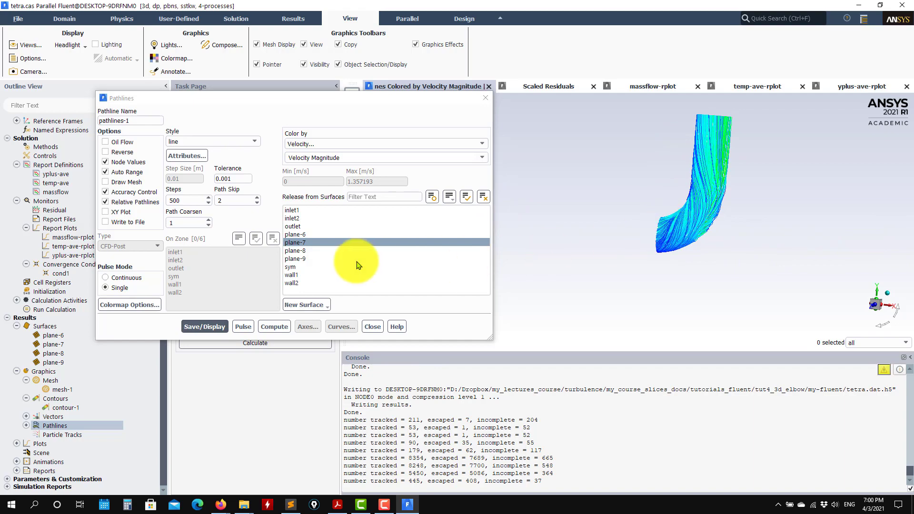
Add inlet1 and inlet2 to the pathlines-1 release surfaces alongside plane-7 and redisplay the pathlines
click(292, 218)
click(293, 210)
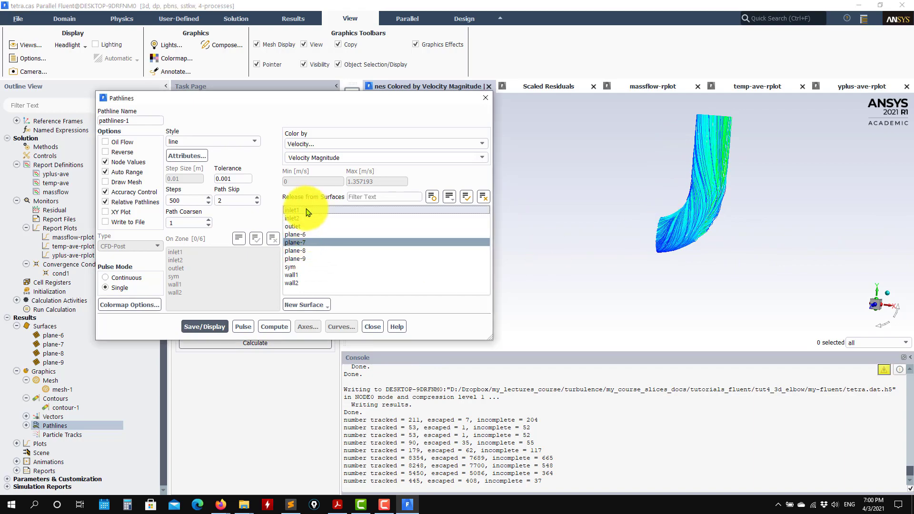
click(212, 329)
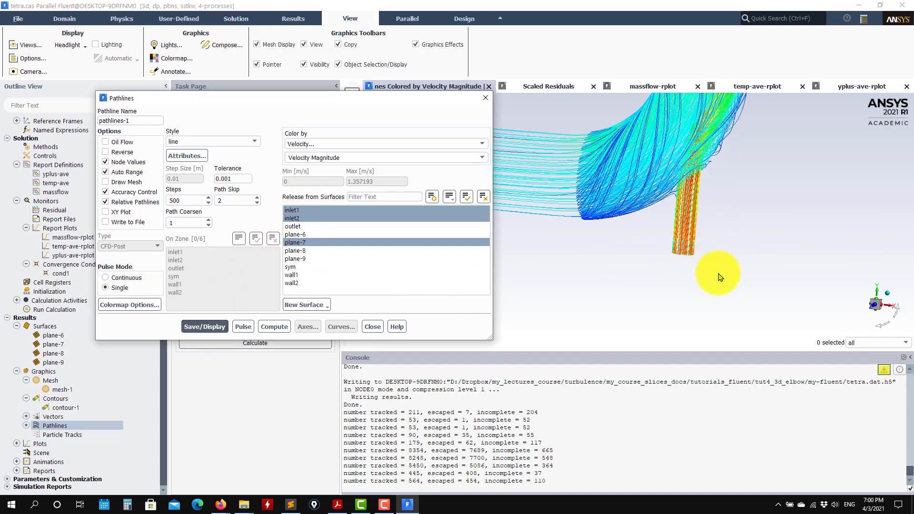
drag(720, 277, 827, 266)
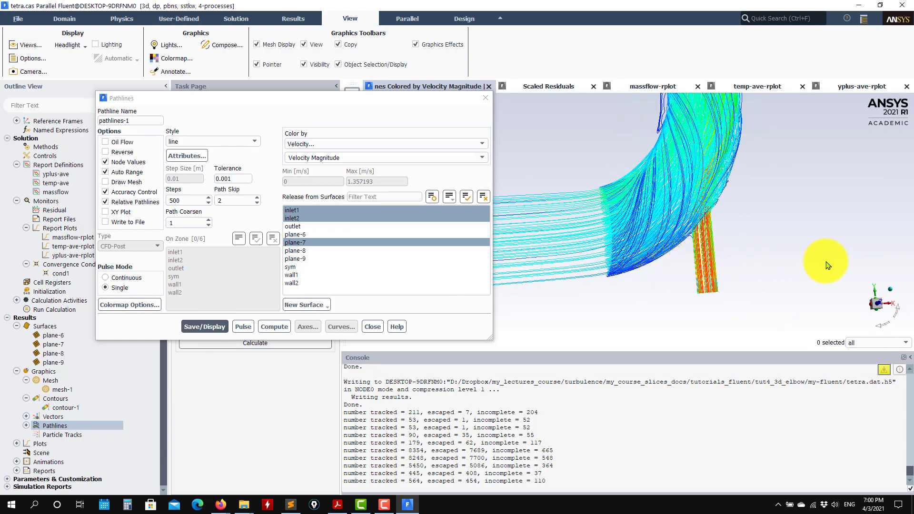
click(202, 325)
click(190, 322)
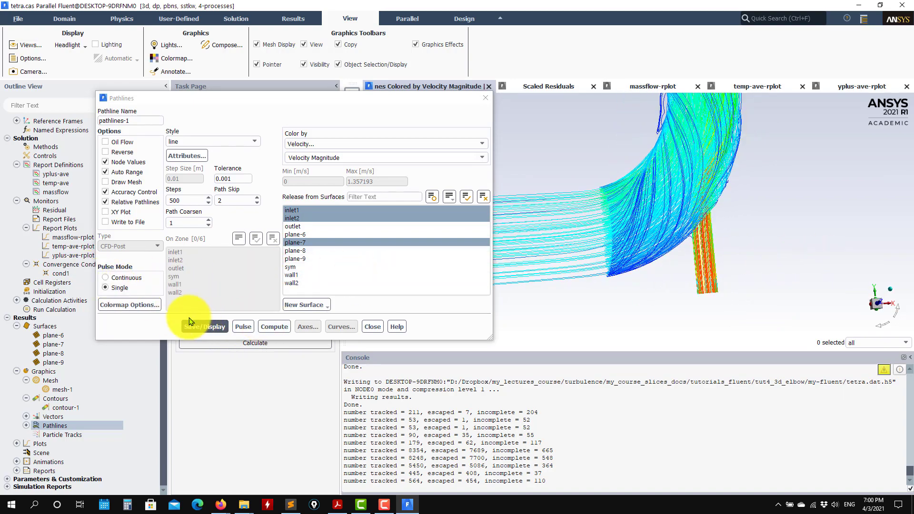
Play the pulse animation of pathlines-1 in Single mode, then stop it and close the pathline settings
click(244, 328)
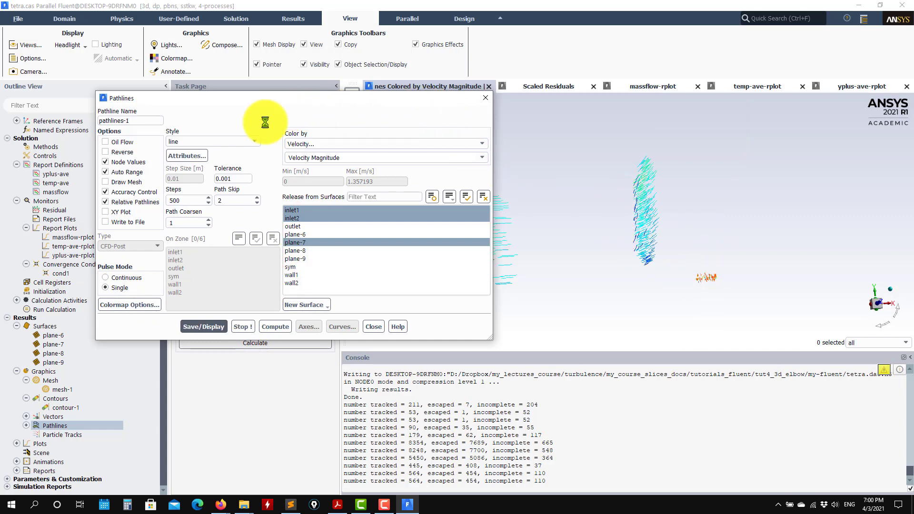
drag(388, 100, 247, 115)
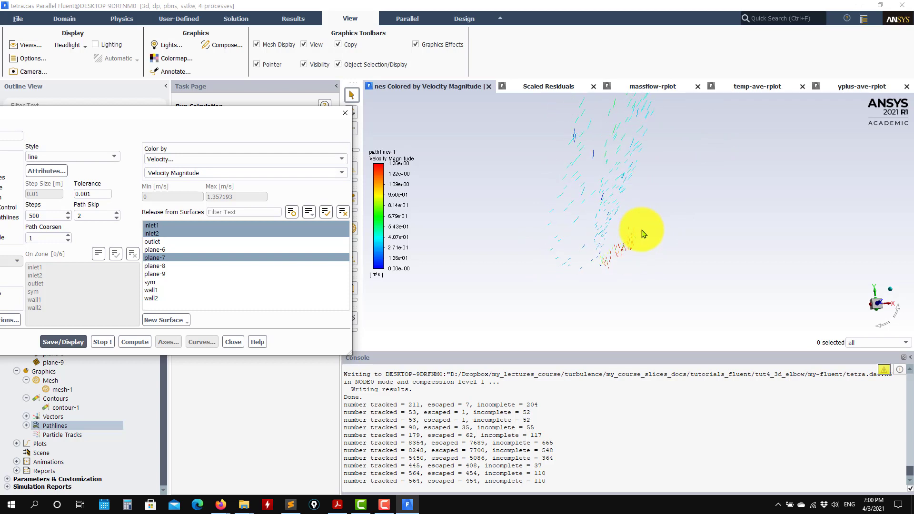
drag(642, 230, 560, 236)
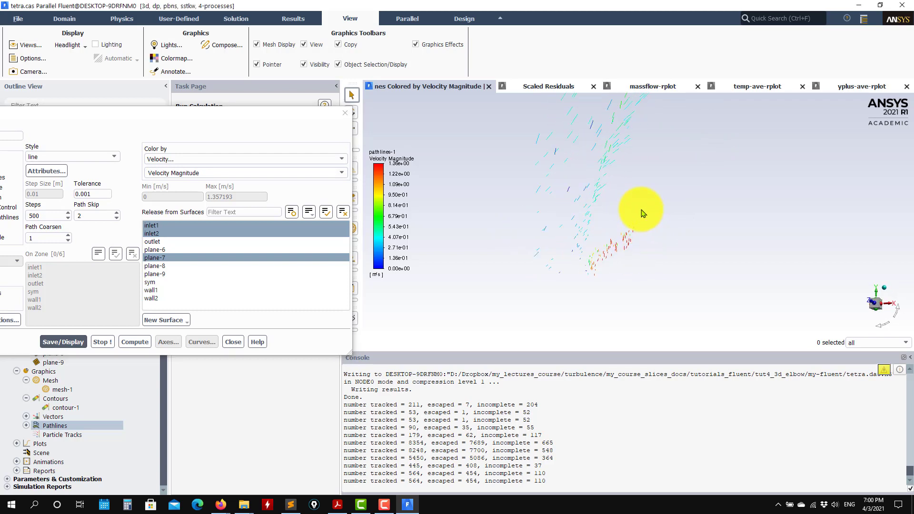
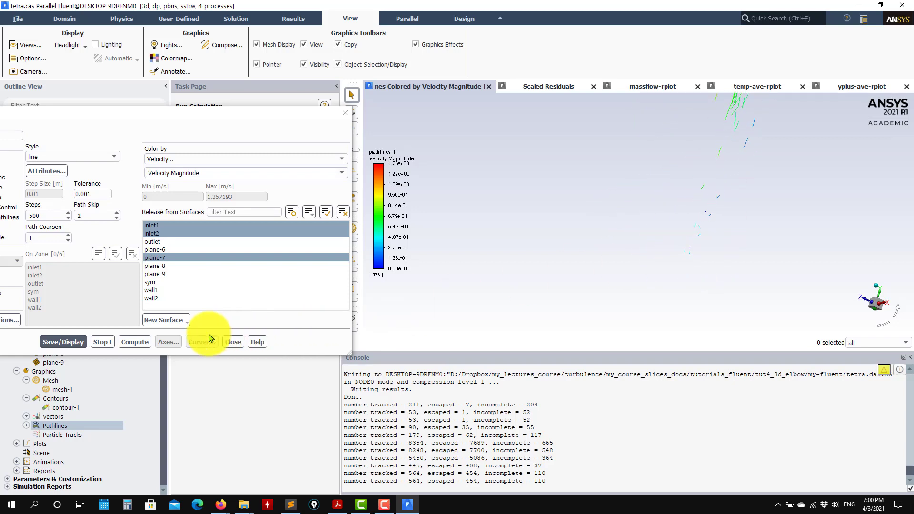
click(102, 342)
drag(195, 122, 464, 125)
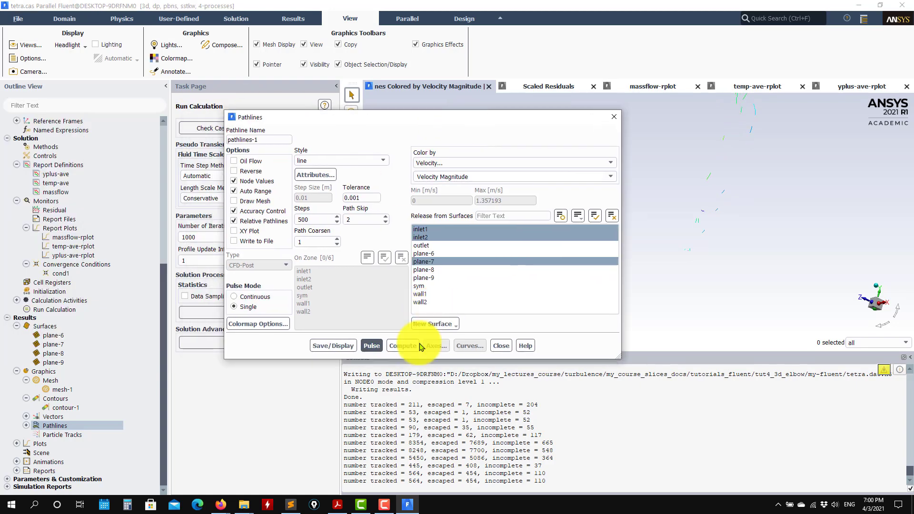
click(500, 345)
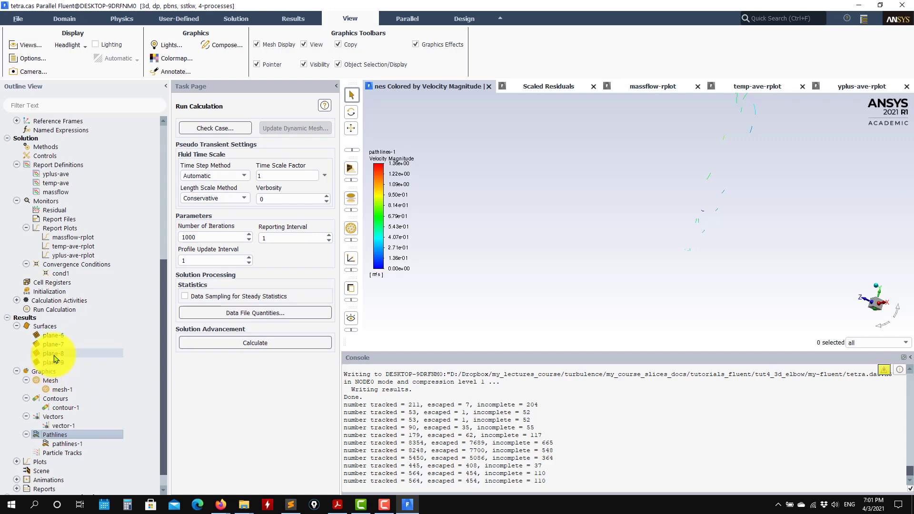
Add wall1 and wall2 to the surfaces of mesh-1 and redisplay the mesh
scroll(61, 367, up, 1)
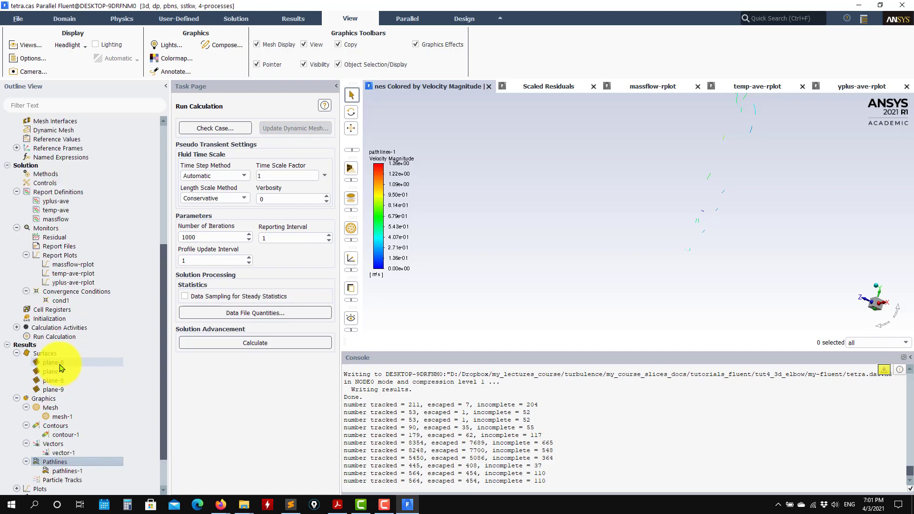
scroll(58, 370, down, 2)
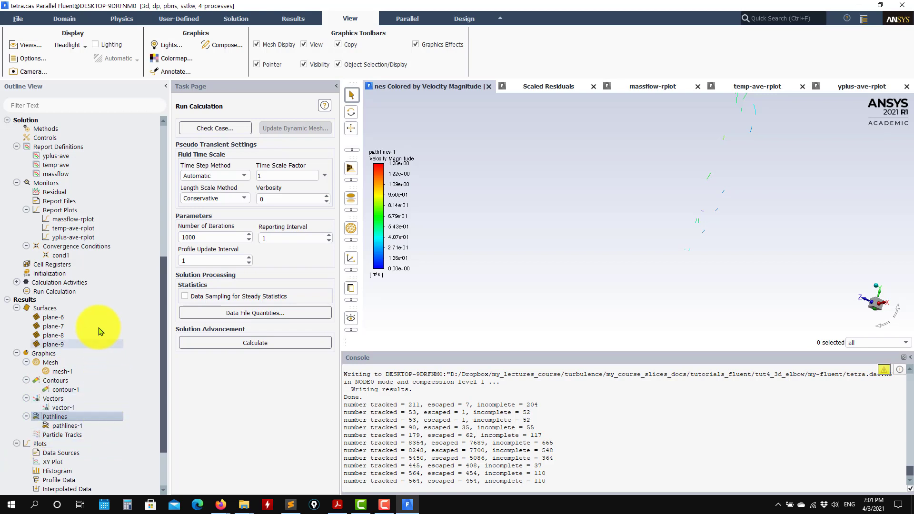
double_click(69, 373)
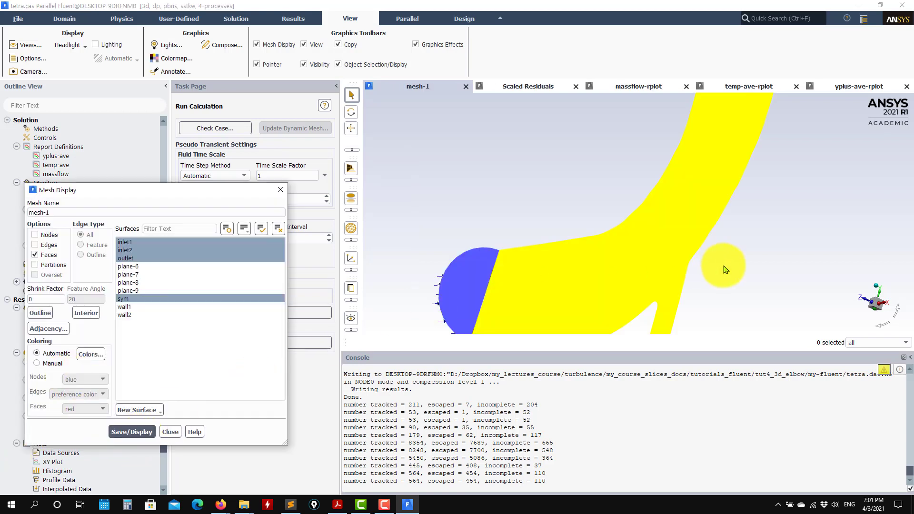
mouse_move(723, 265)
middle_down()
mouse_move(491, 247)
mouse_move(742, 274)
mouse_move(723, 276)
mouse_move(714, 259)
middle_up()
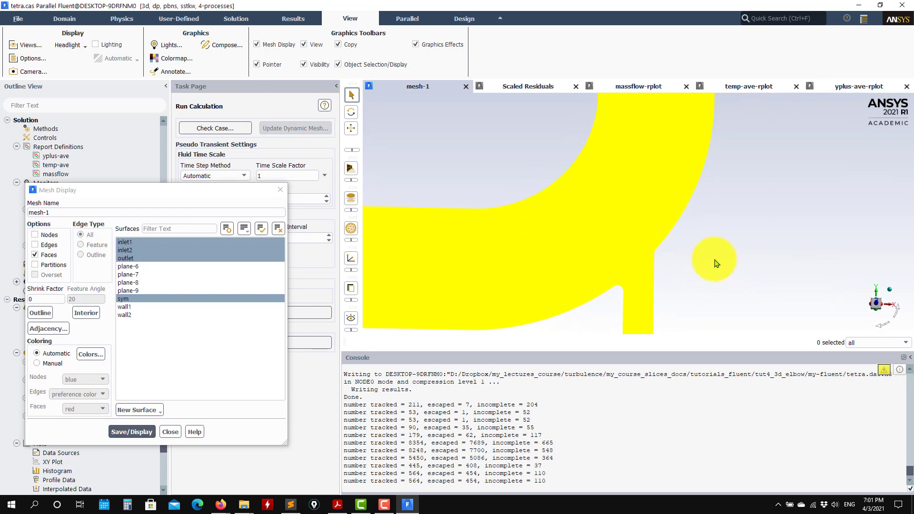
scroll(716, 263, down, 5)
click(153, 315)
click(126, 306)
click(136, 430)
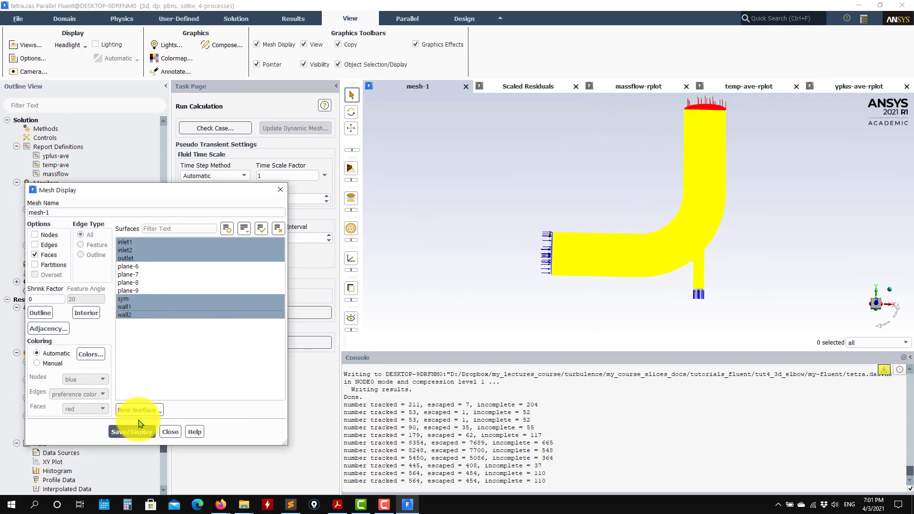
middle_drag(684, 249, 493, 268)
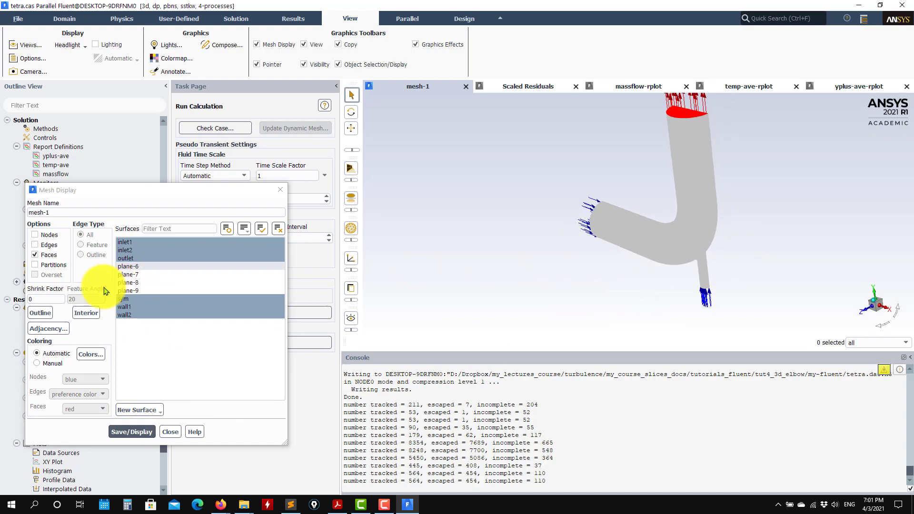
Turn on edges for mesh-1, inspect the wall and inlet surface mesh around the elbow, and close the mesh display settings
click(47, 247)
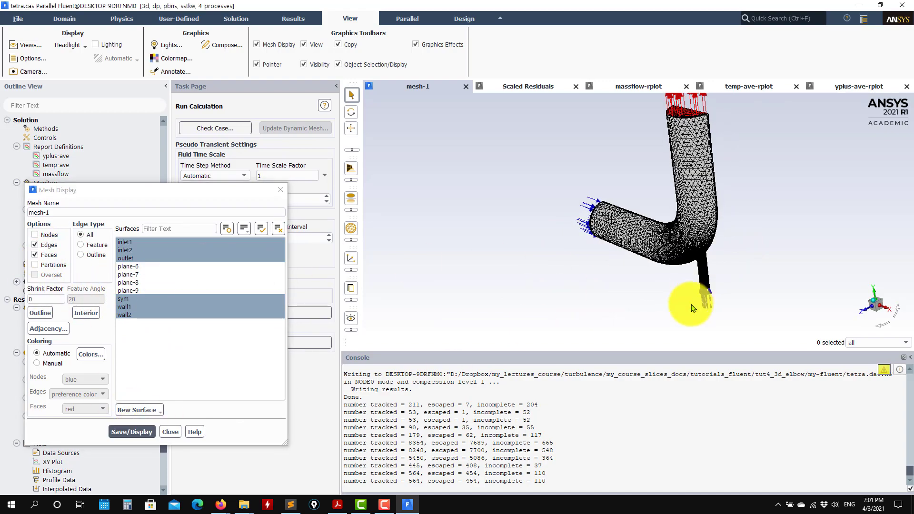
scroll(673, 244, up, 5)
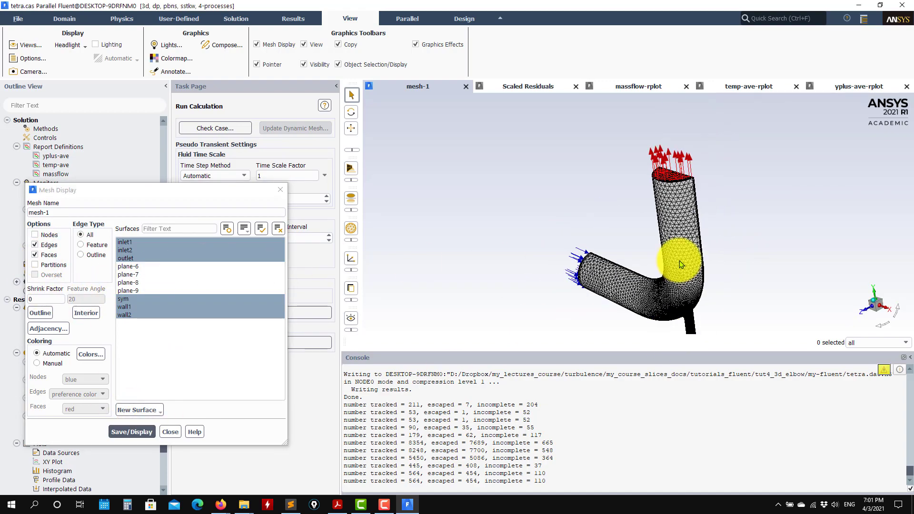
click(678, 197)
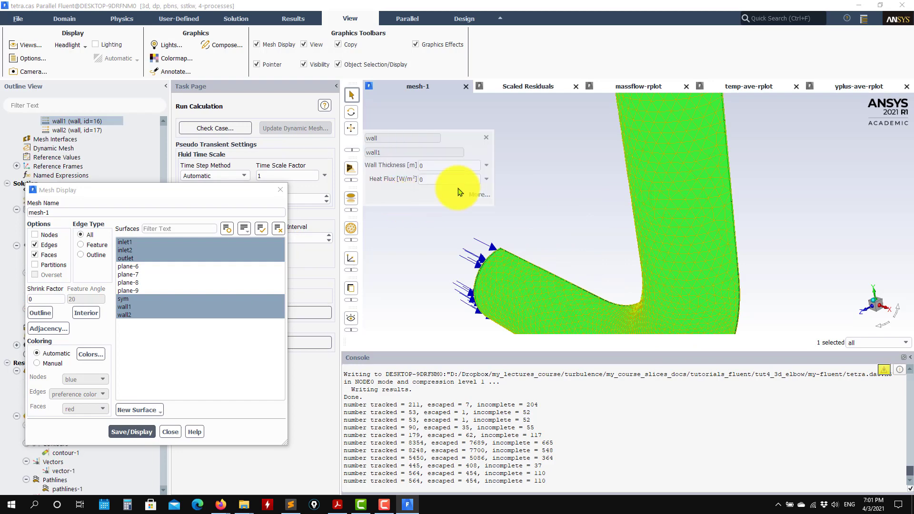
scroll(689, 195, up, 3)
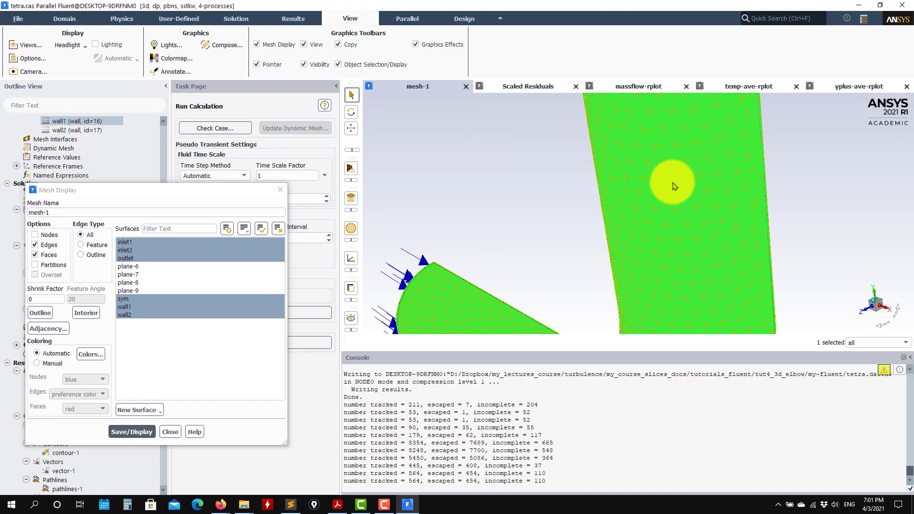
scroll(666, 191, down, 5)
drag(784, 273, 480, 277)
drag(513, 304, 585, 357)
click(170, 431)
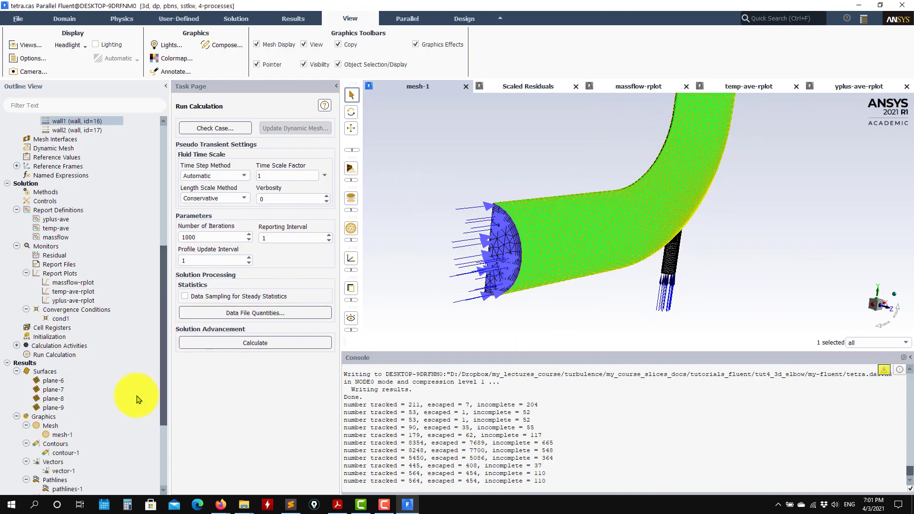
Expand Parameters & Customization and look through the solution and results entries of the outline tree
scroll(133, 428, down, 4)
scroll(125, 367, down, 1)
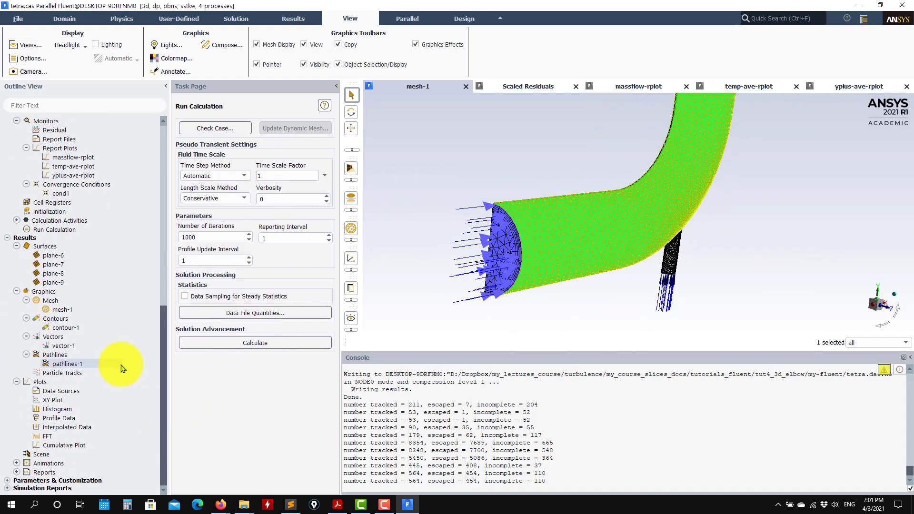
click(7, 480)
scroll(80, 454, down, 3)
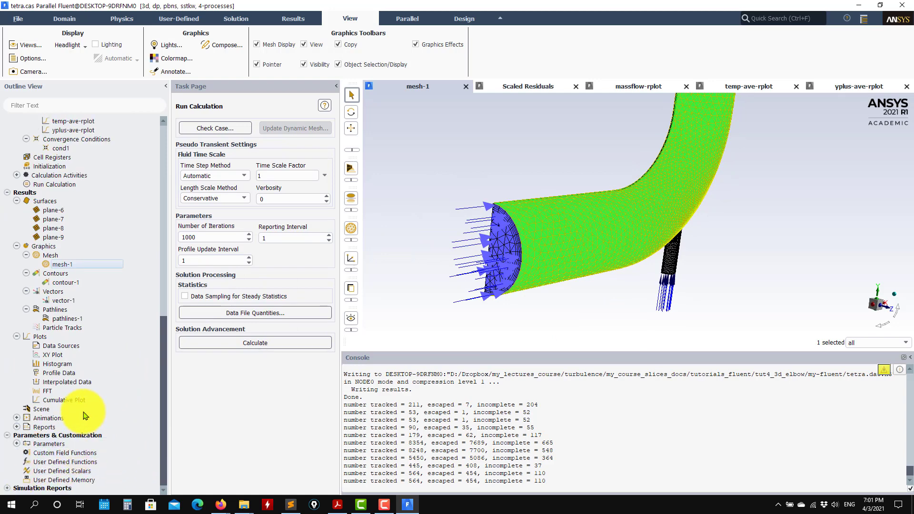
scroll(85, 415, up, 9)
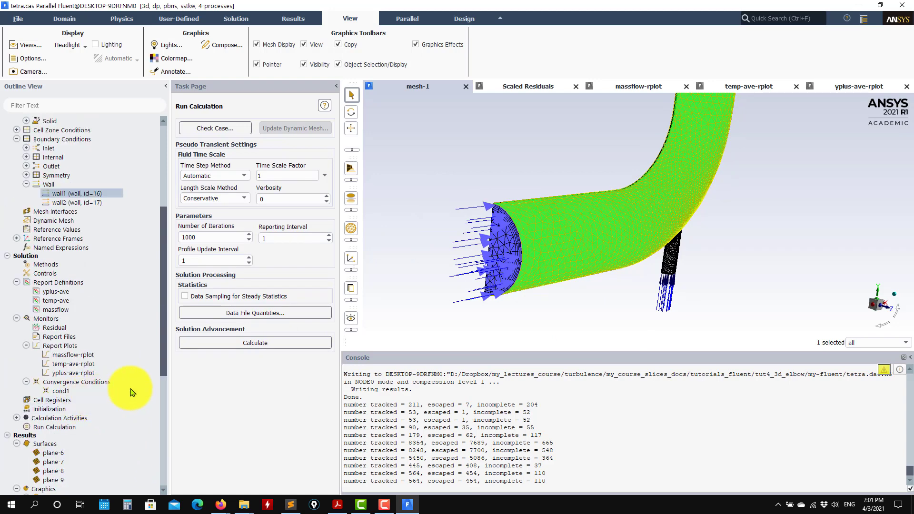
scroll(96, 412, down, 4)
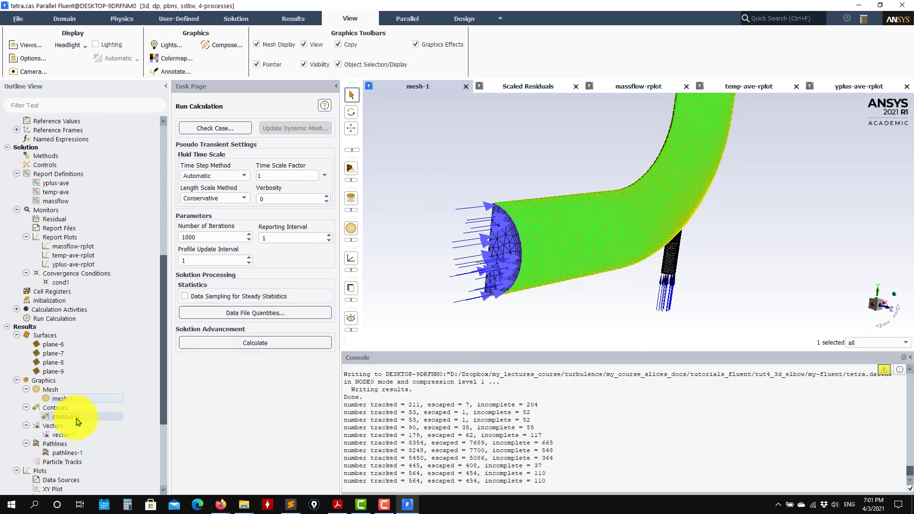
Add wall1 and wall2 to the contour-1 surfaces and redisplay the static temperature contours
double_click(62, 418)
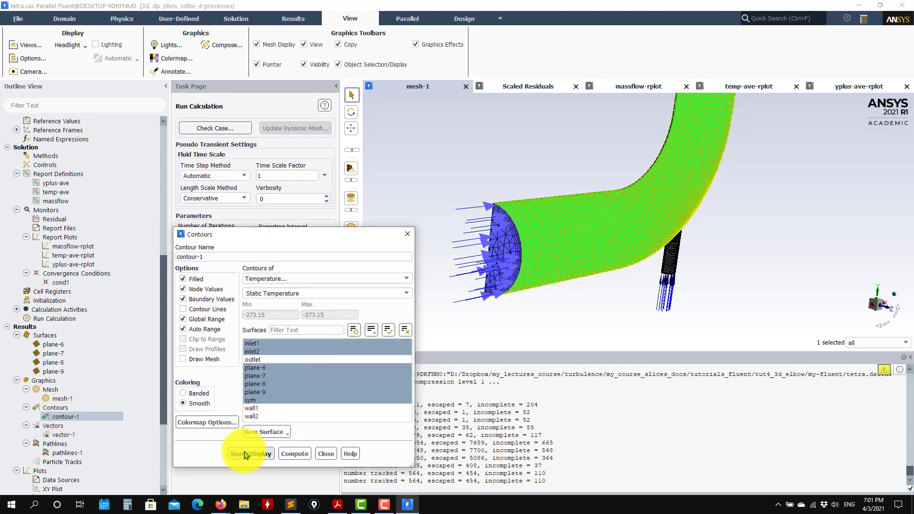
click(266, 392)
drag(266, 392, 252, 417)
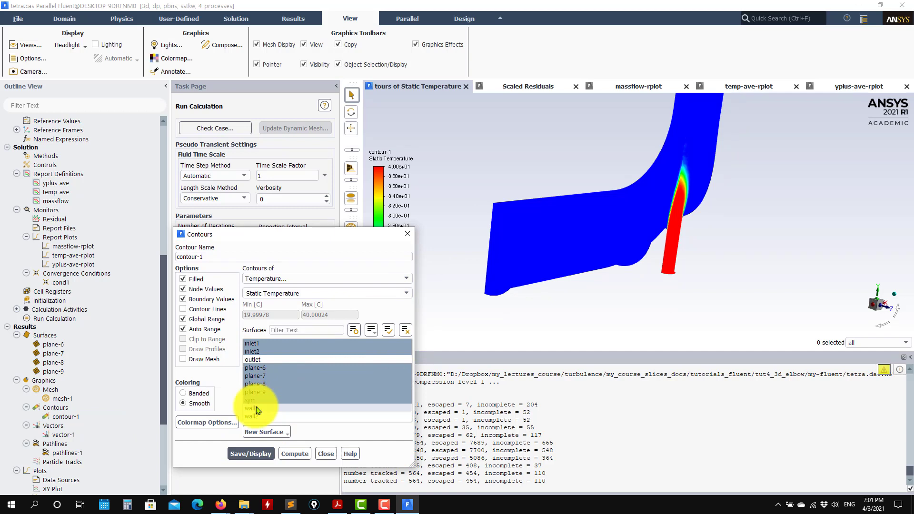
click(250, 454)
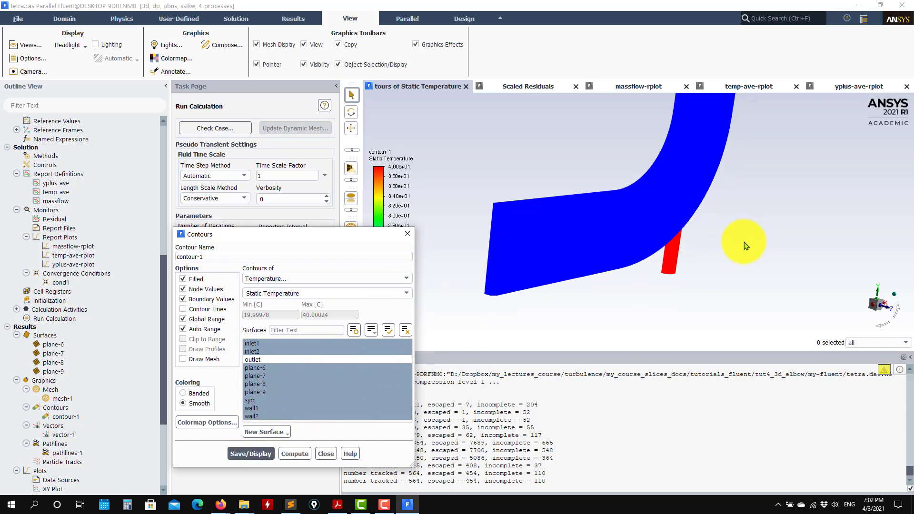
drag(745, 246, 586, 176)
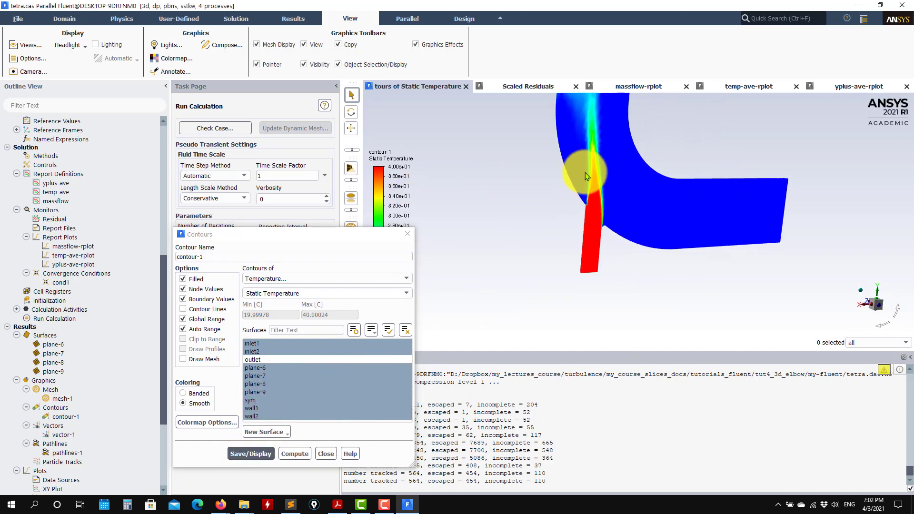
middle_drag(598, 173, 598, 265)
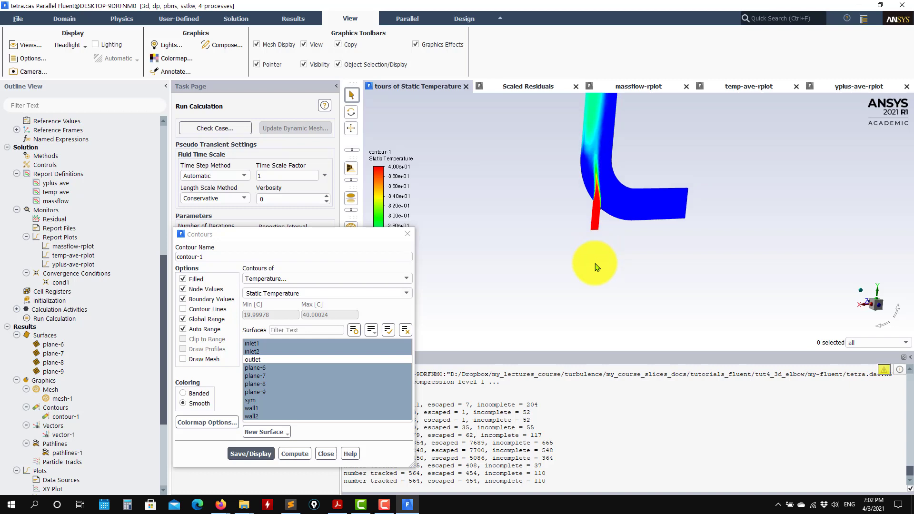
Switch contour-1 to velocity magnitude, redisplay it, and inspect the contours where the small inlet joins the elbow
click(408, 280)
click(264, 247)
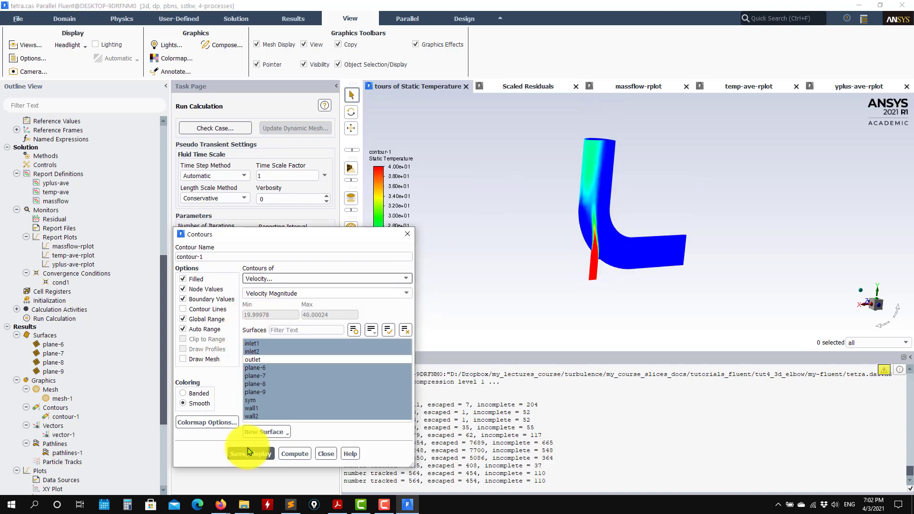
click(251, 453)
drag(604, 267, 631, 263)
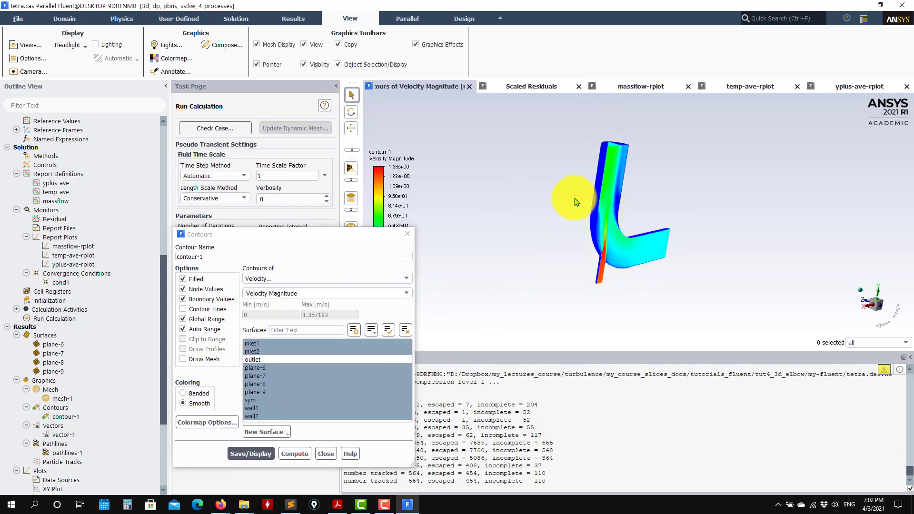
drag(575, 201, 495, 200)
scroll(565, 237, up, 8)
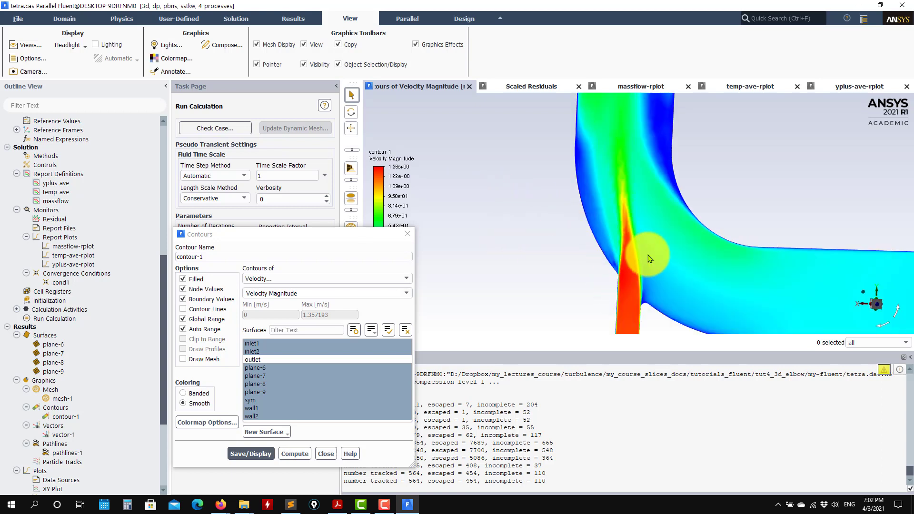
Turn off boundary values for contour-1 and redisplay the velocity magnitude contours
drag(648, 258, 626, 281)
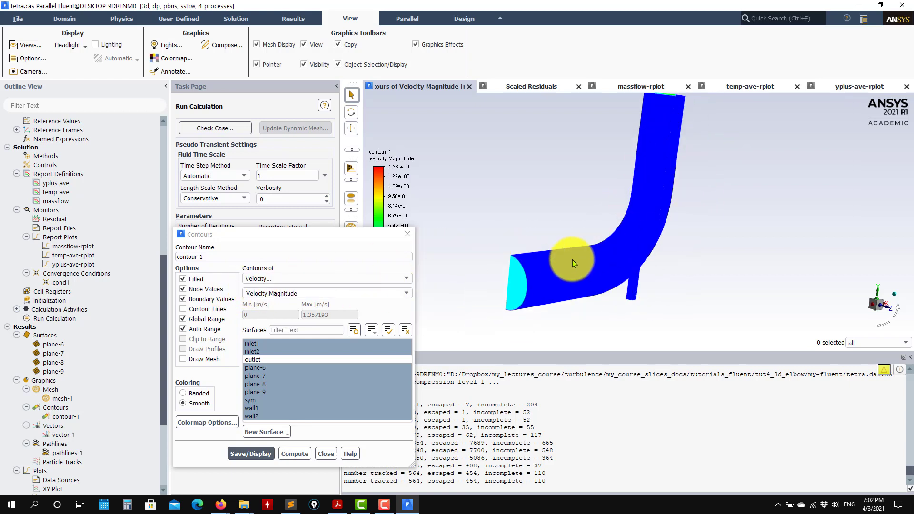
click(193, 304)
click(250, 454)
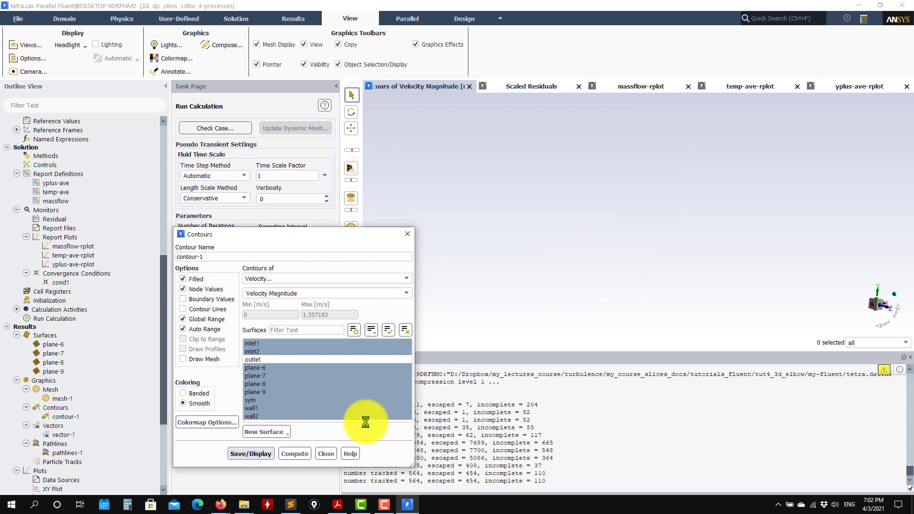
Switch contour-1 to wall shear stress, redisplay it, and inspect the contours where the small inlet joins the elbow
scroll(637, 292, up, 5)
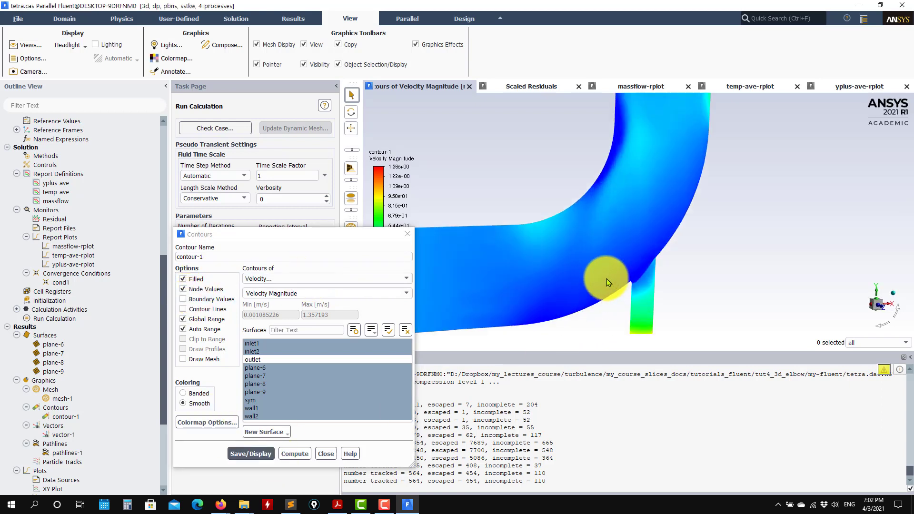
scroll(648, 286, down, 5)
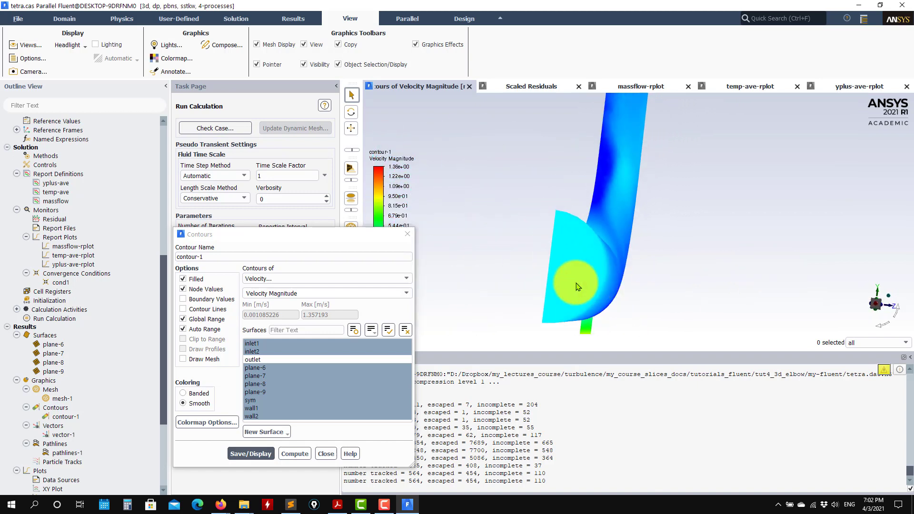
drag(564, 287, 364, 248)
click(400, 278)
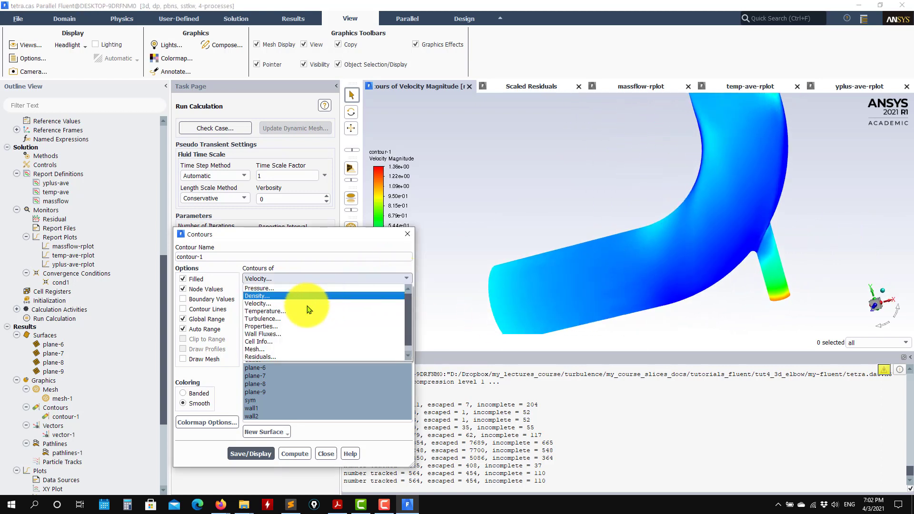
click(277, 335)
click(247, 443)
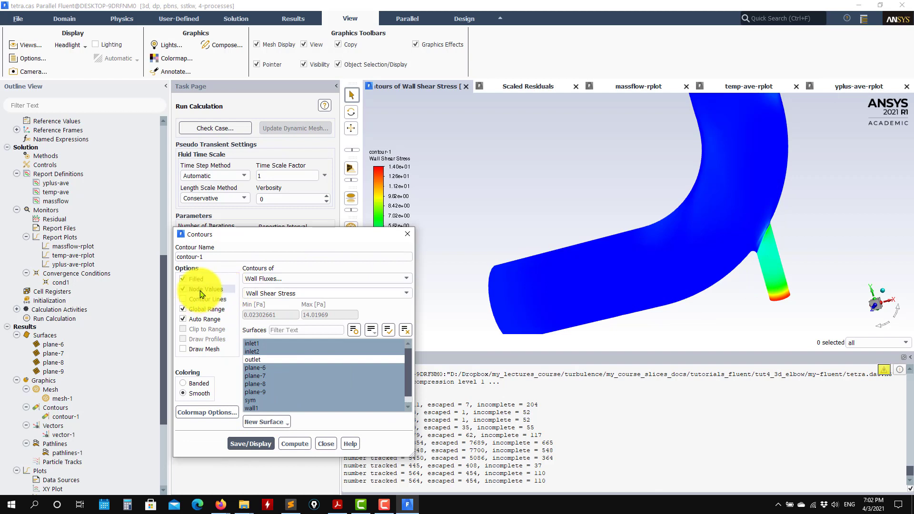
click(253, 443)
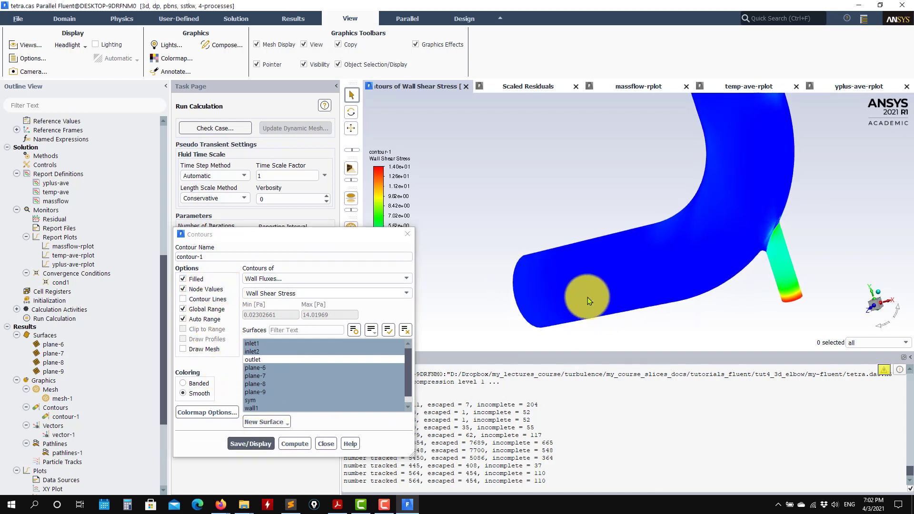
scroll(590, 242, up, 5)
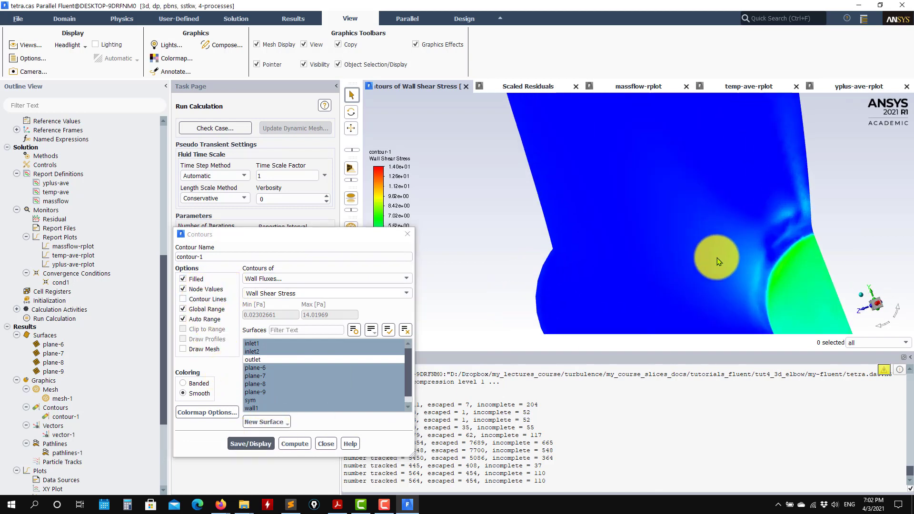
scroll(771, 259, down, 3)
drag(760, 272, 534, 239)
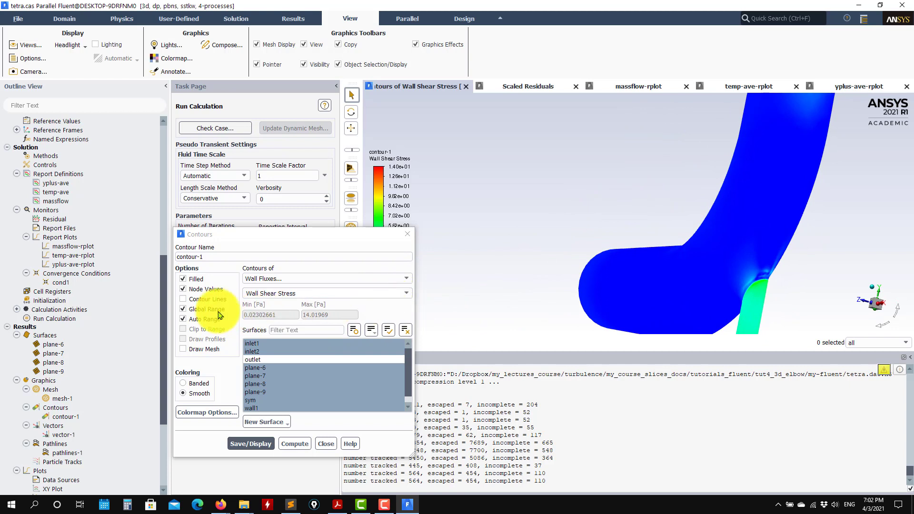
Turn off auto range for contour-1, set the wall shear stress range to 0–1 Pa, and redisplay the contours
click(192, 322)
double_click(328, 314)
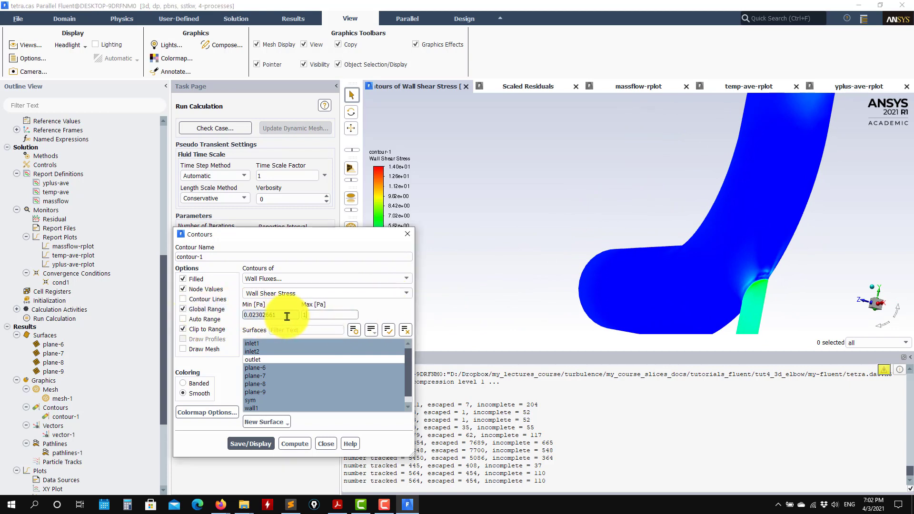
click(251, 444)
drag(844, 294, 715, 169)
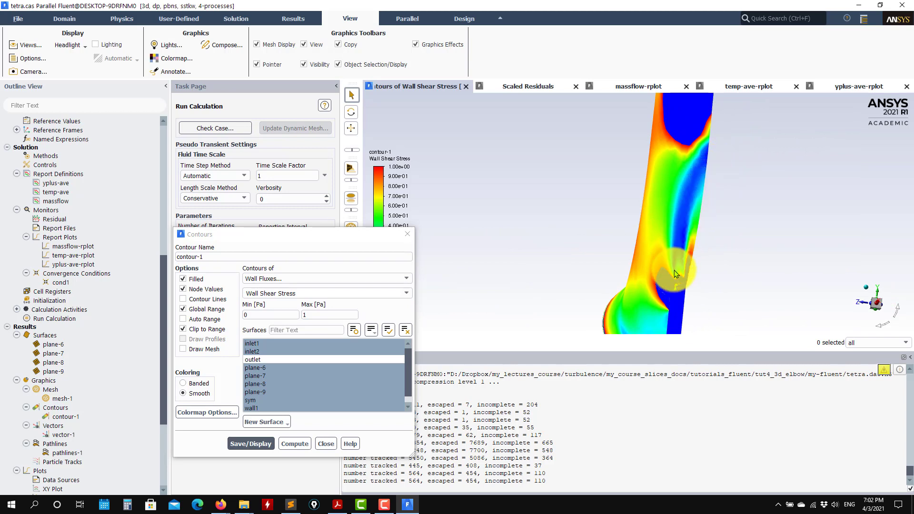
drag(700, 199, 249, 337)
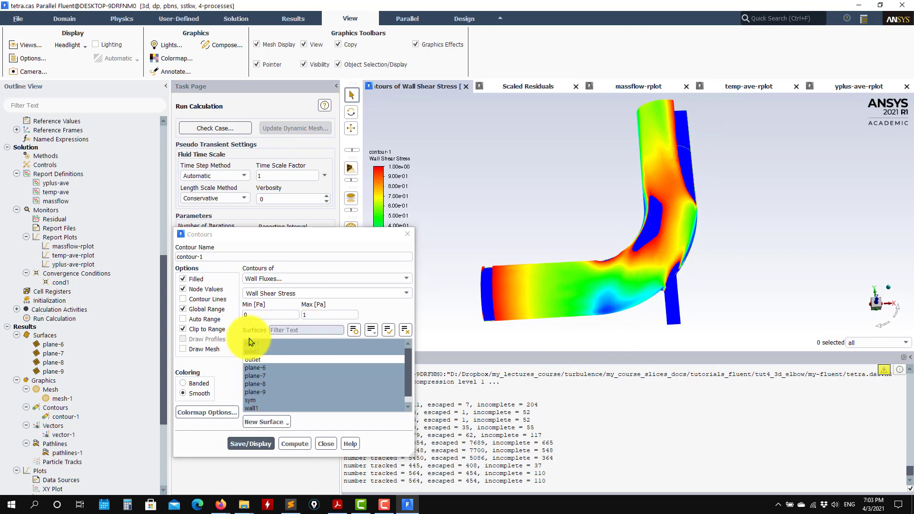
Restore the automatic range for contour-1 and redisplay the wall shear stress contours
click(210, 322)
click(251, 443)
drag(653, 281, 510, 257)
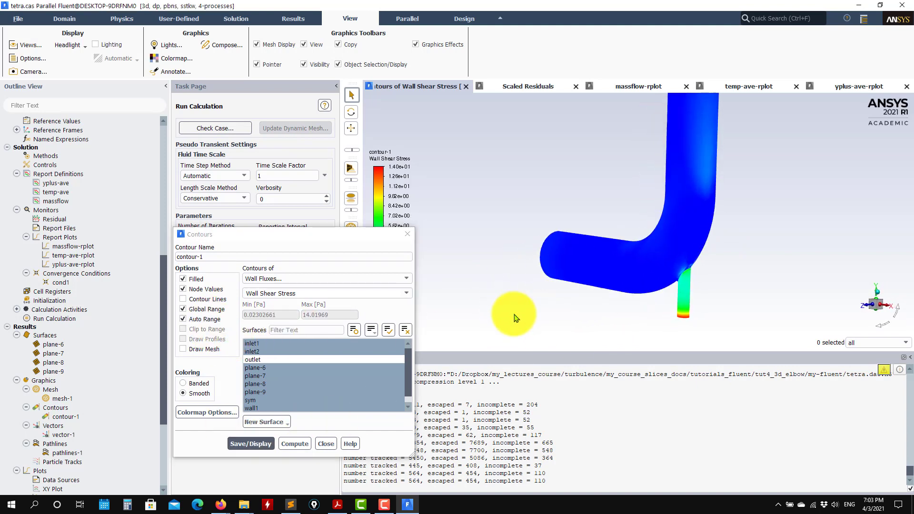
click(327, 443)
Switch contour-1 to the turbulence quantity Wall Yplus and redisplay the contours
click(405, 279)
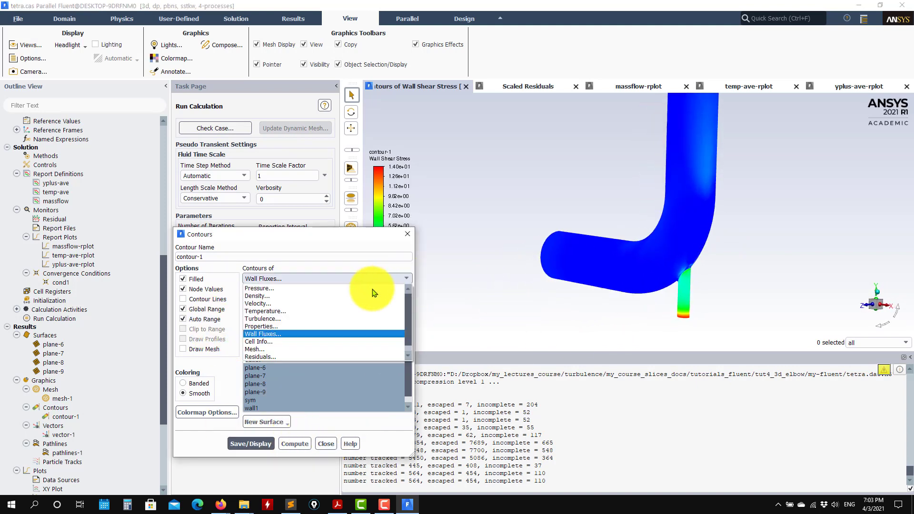
click(291, 319)
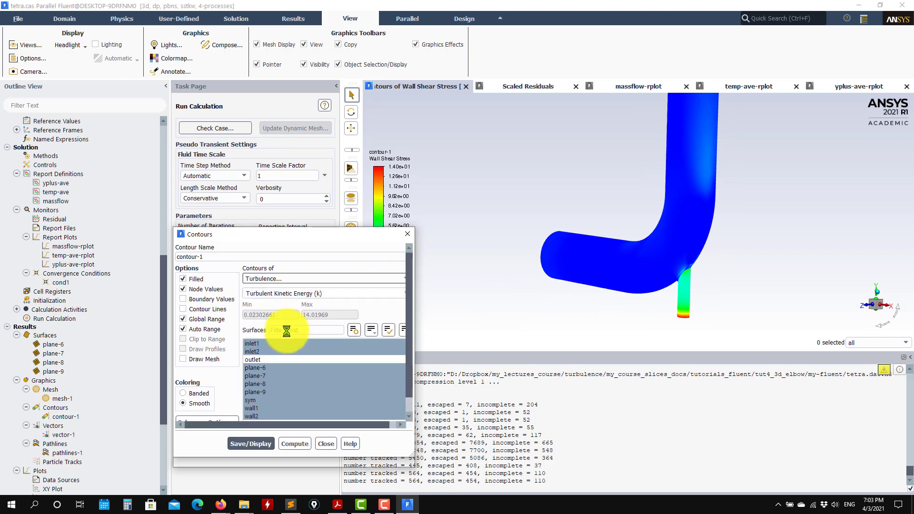
click(408, 294)
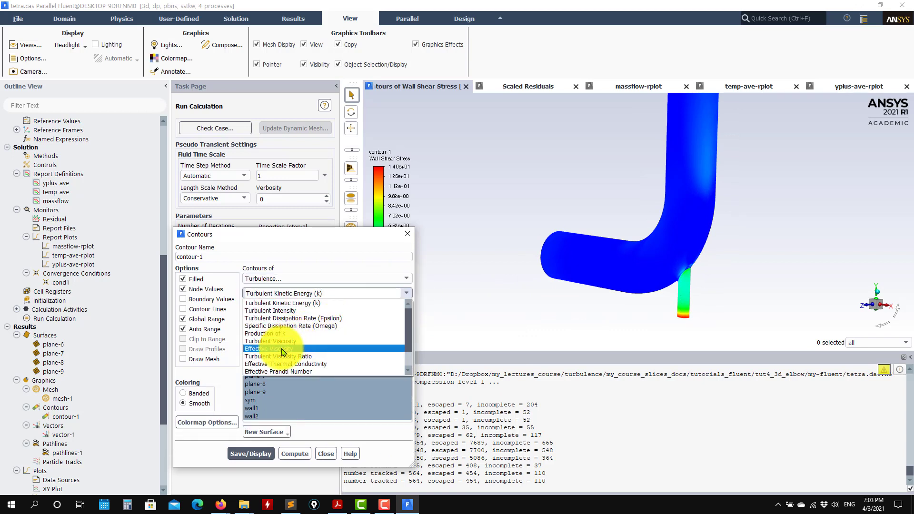
click(259, 364)
click(251, 446)
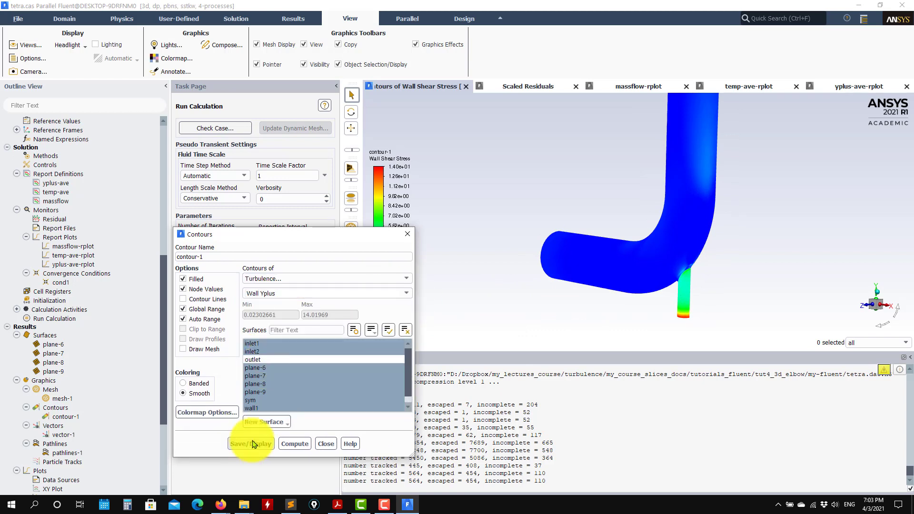
drag(653, 234, 595, 233)
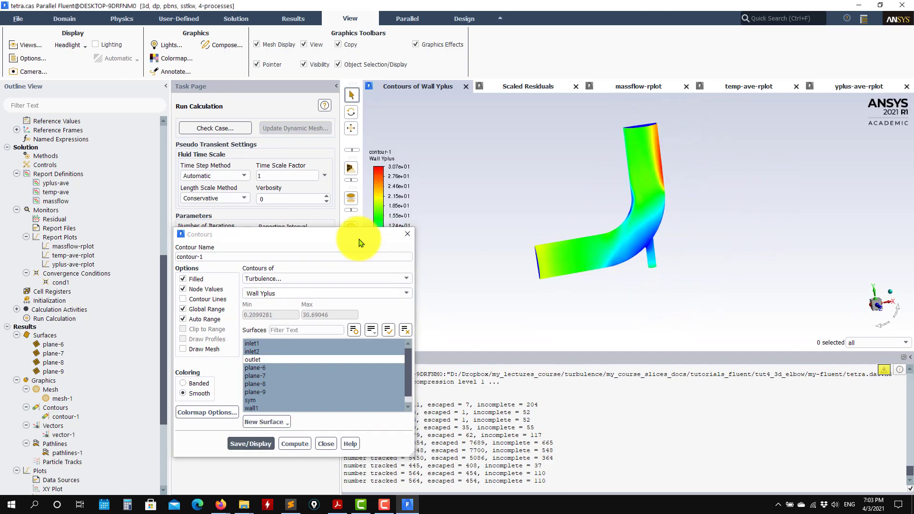
Examine the wall y+ contours along the inlet section, the bend and the outlet section, and close the contour settings
drag(355, 240, 257, 228)
scroll(543, 222, up, 6)
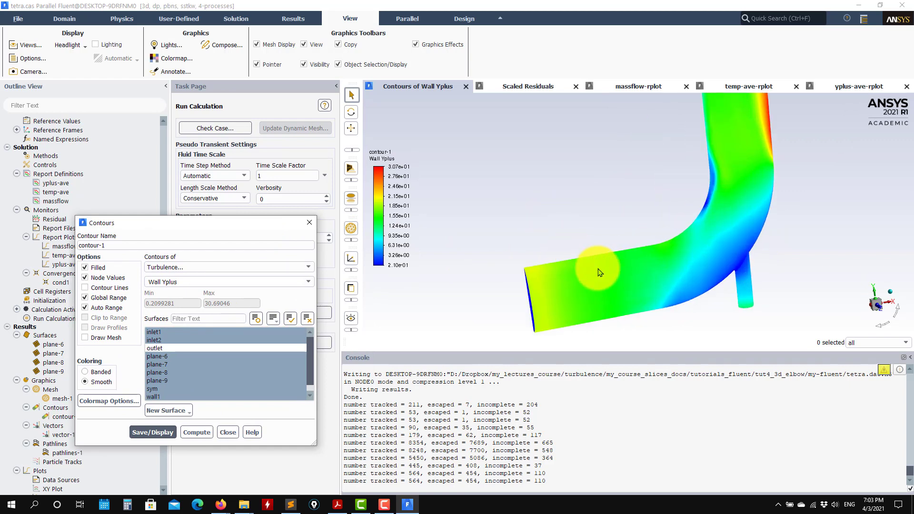
middle_drag(499, 248, 457, 219)
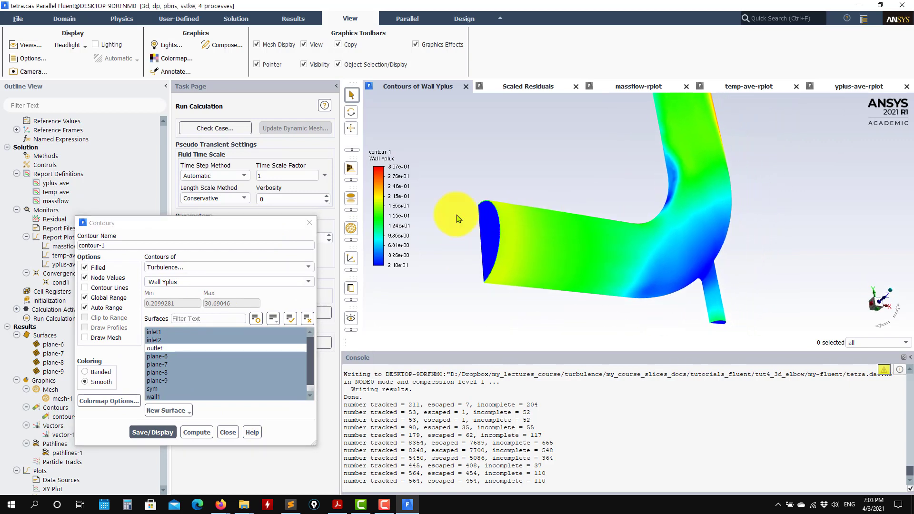
scroll(651, 254, up, 3)
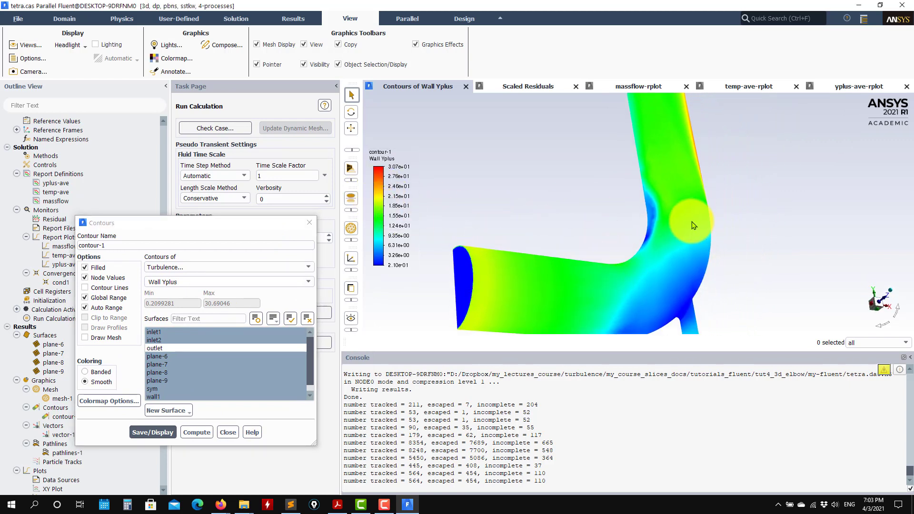
middle_drag(650, 254, 818, 282)
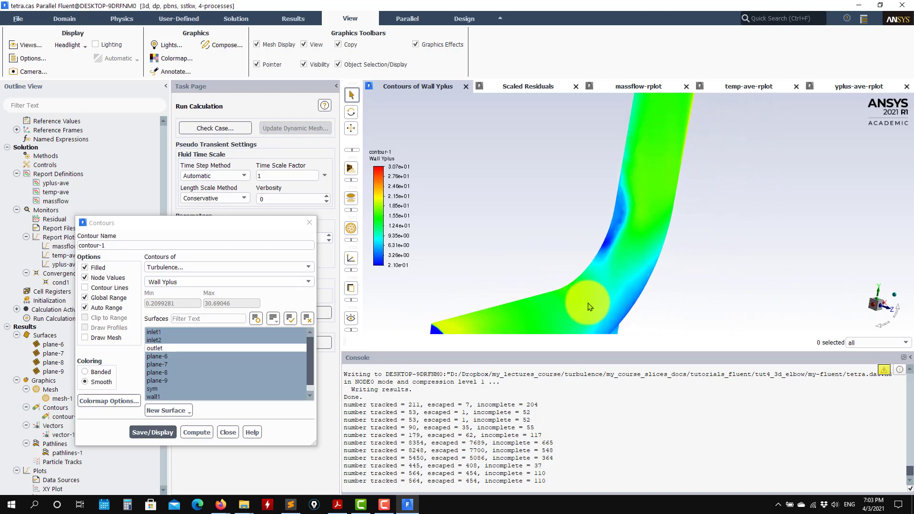
scroll(599, 292, down, 2)
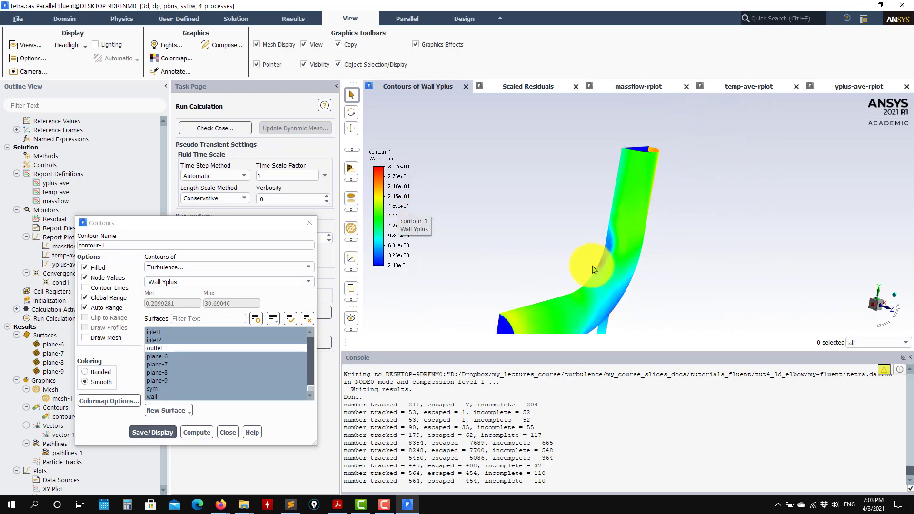
scroll(619, 281, down, 2)
drag(640, 287, 603, 250)
scroll(604, 250, up, 1)
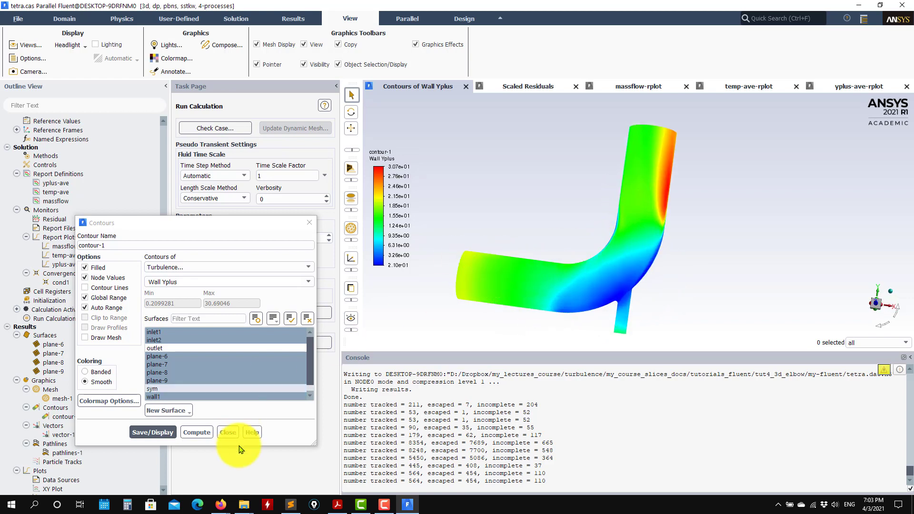
click(228, 432)
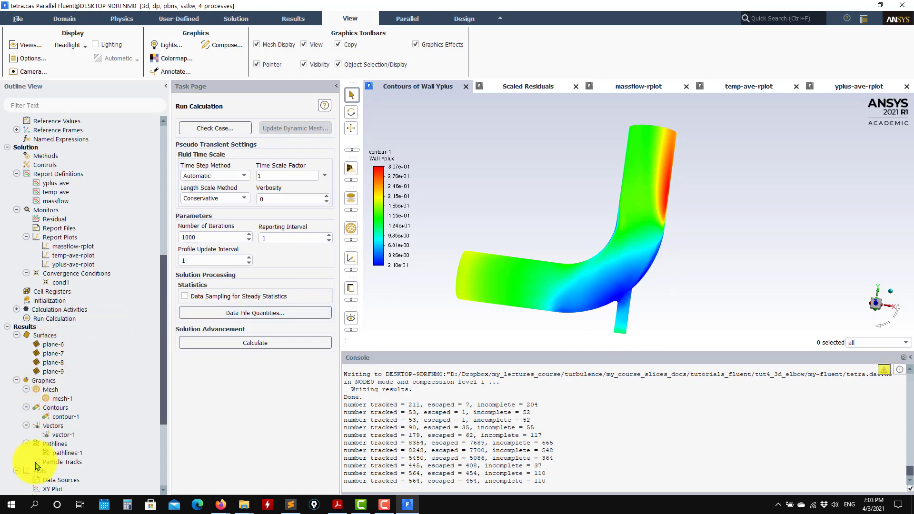
Read the case and data of poly.cas.h5, discarding the unsaved changes of the current case
scroll(72, 418, down, 5)
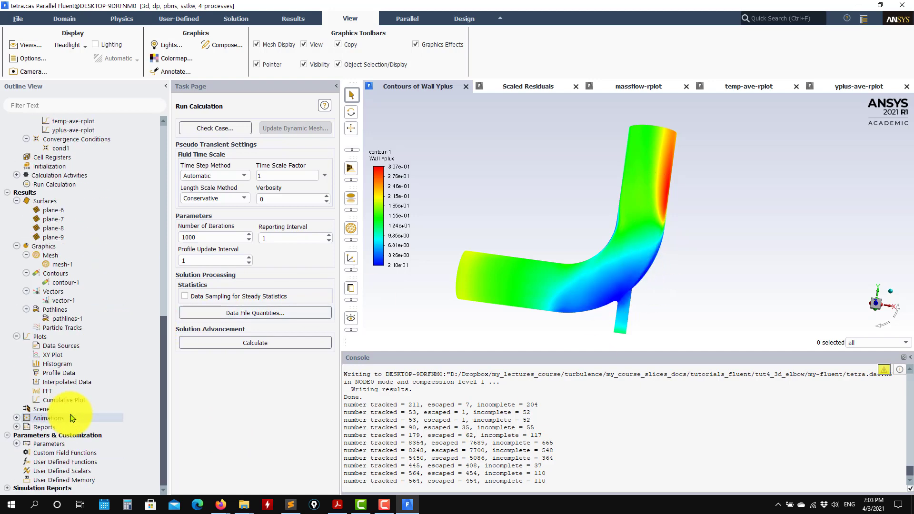
scroll(71, 418, up, 4)
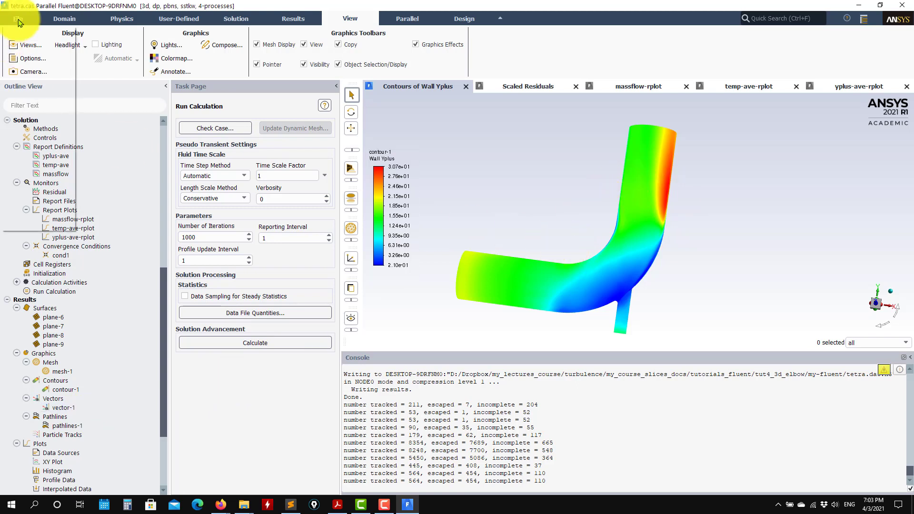
mouse_move(29, 32)
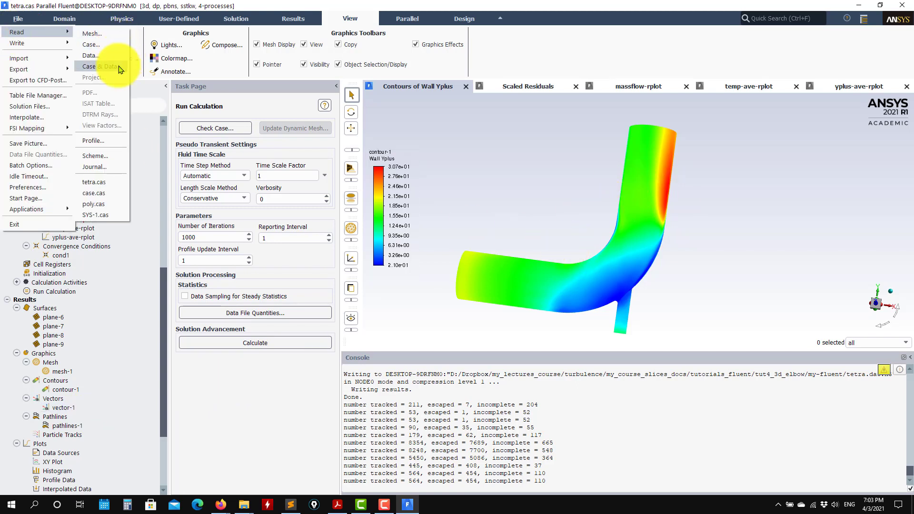
click(120, 70)
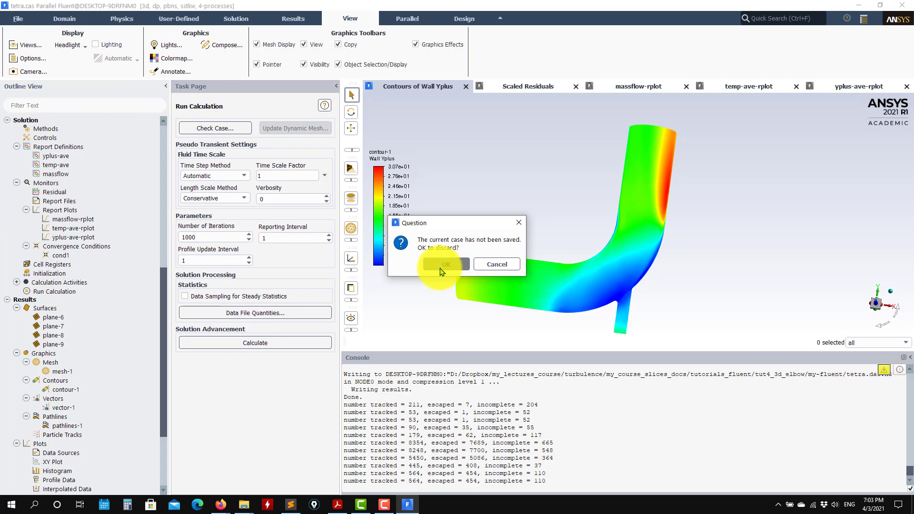
click(443, 265)
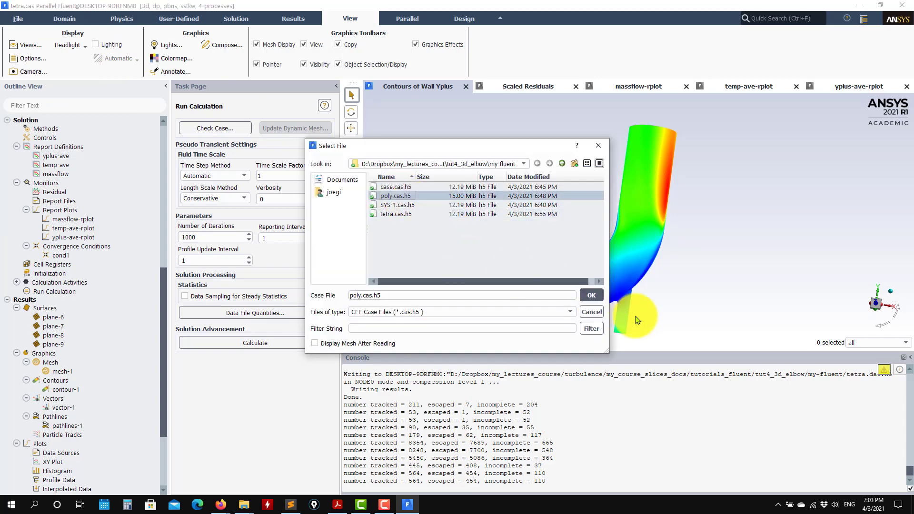
click(590, 295)
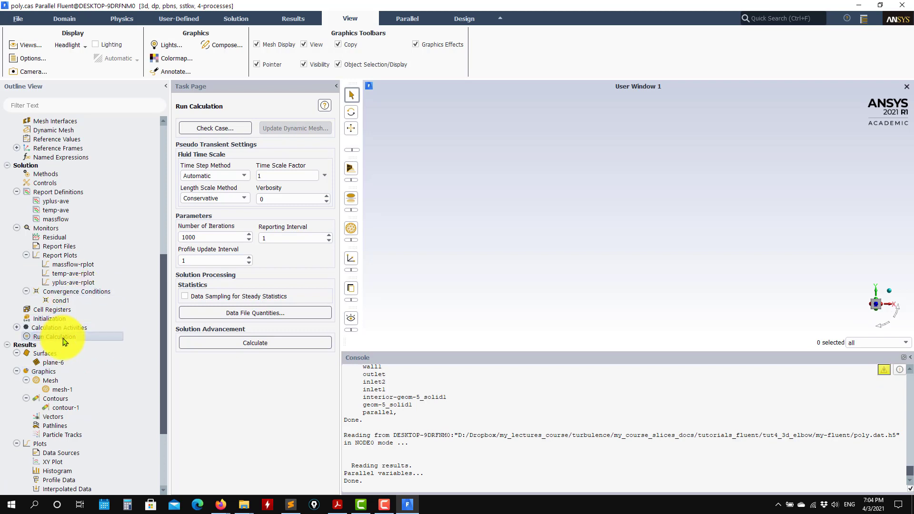
Display mesh-1 with edges and faces on all surfaces, and inspect the polyhedral cells at the large inlet and symmetry plane
double_click(70, 384)
click(132, 431)
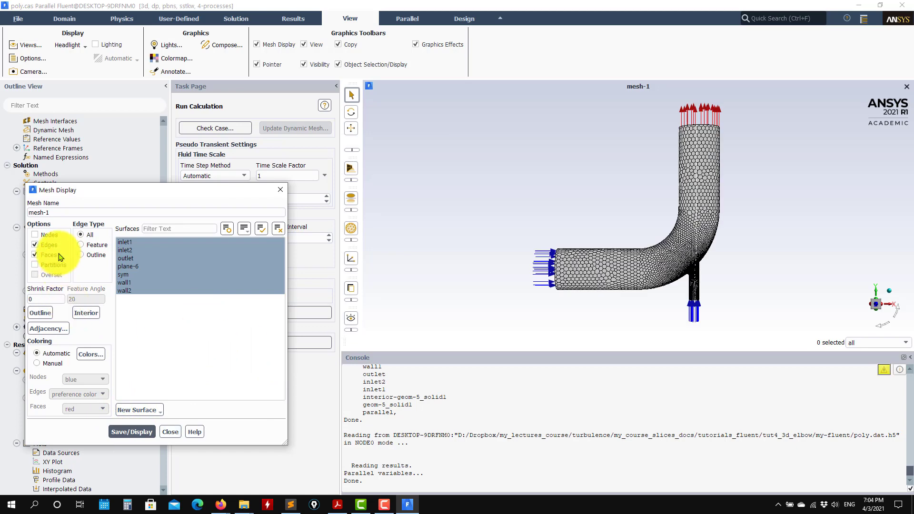
drag(683, 260, 556, 295)
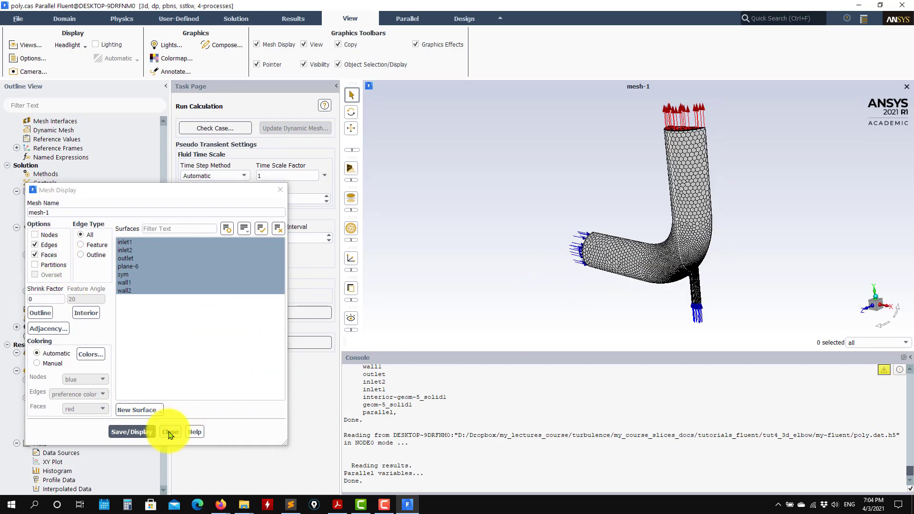
click(170, 434)
drag(585, 266, 795, 261)
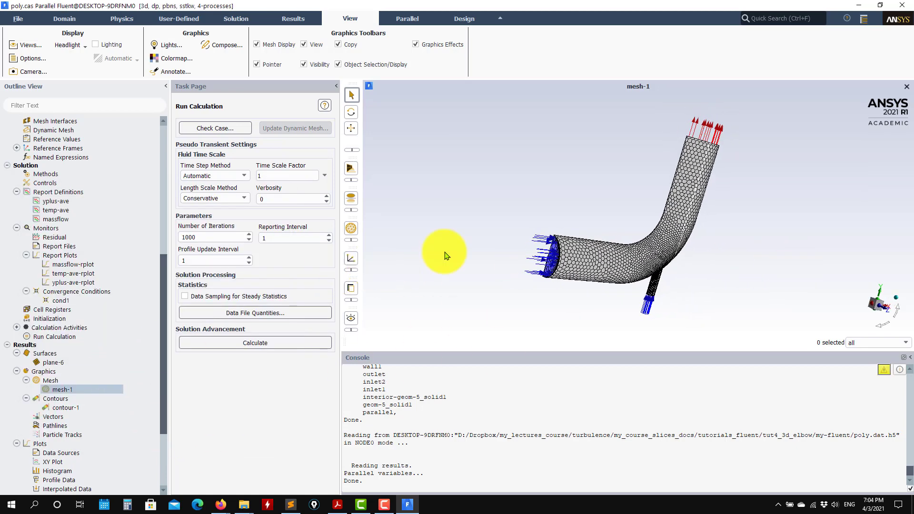
scroll(602, 279, up, 5)
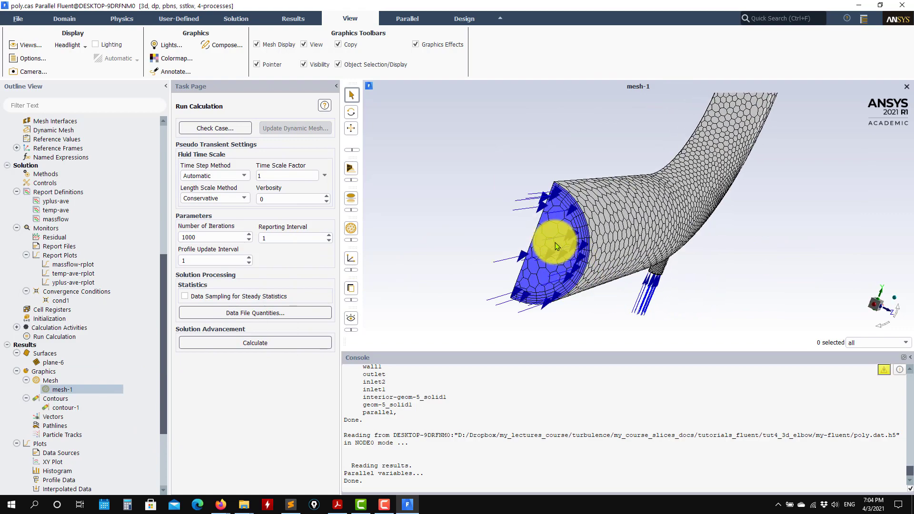
scroll(570, 245, up, 2)
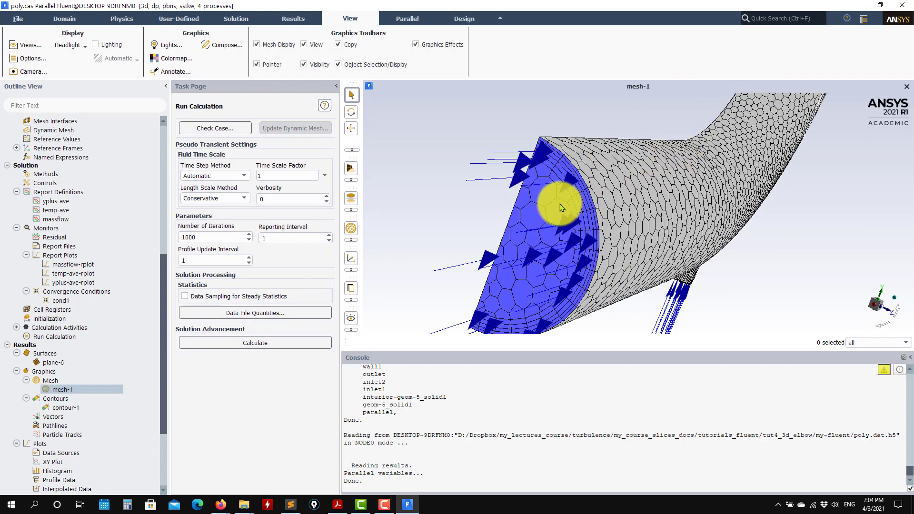
drag(576, 219, 838, 230)
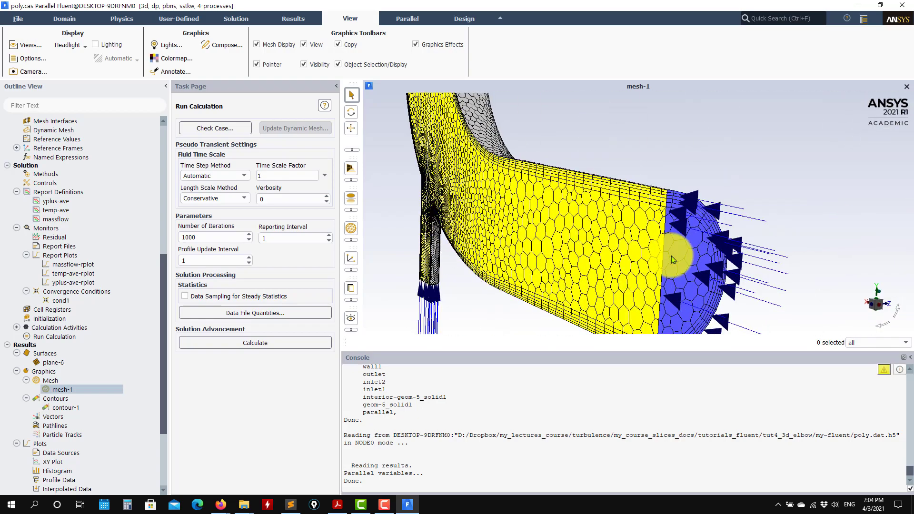
Run the poly case calculation with 1000 iterations and display the scaled residuals
drag(671, 255, 622, 309)
click(259, 343)
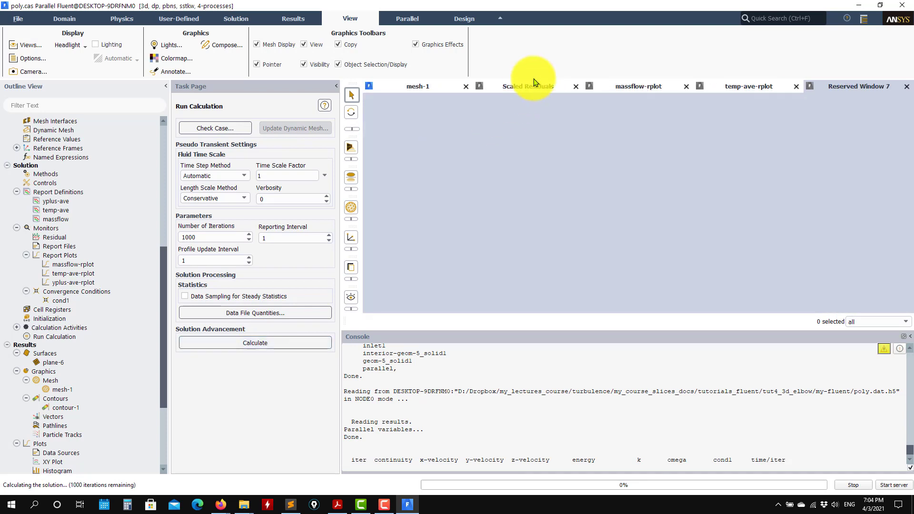
click(520, 90)
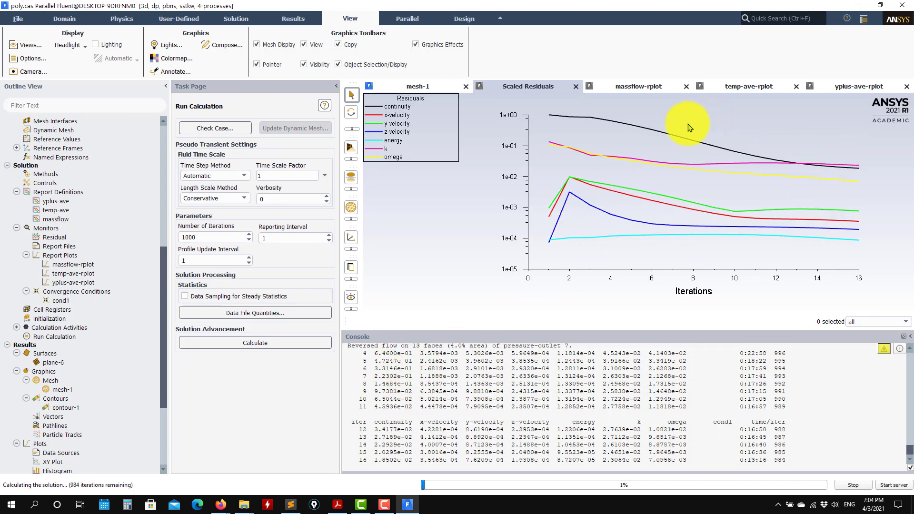
Monitor the mass flow, temperature and y-plus report plots and the residuals during the run, and dismiss the completion notice
click(640, 87)
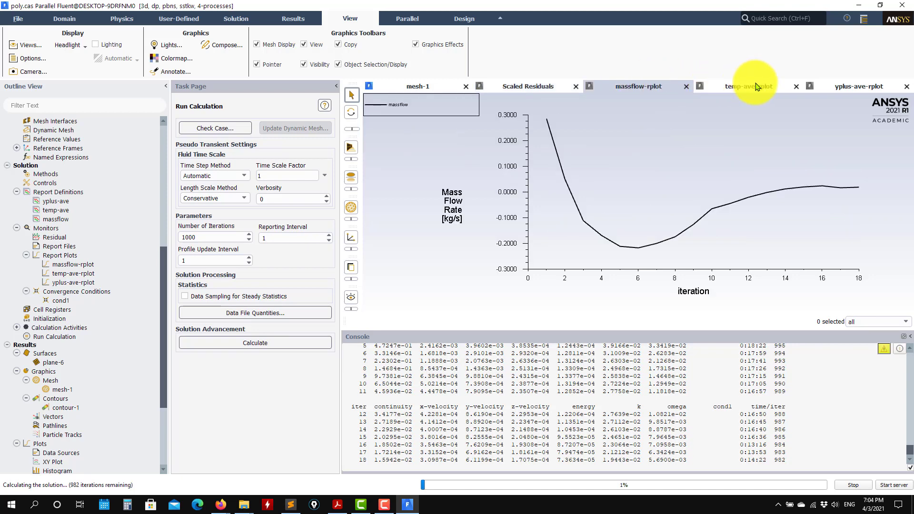
click(759, 84)
click(836, 85)
click(750, 88)
click(642, 86)
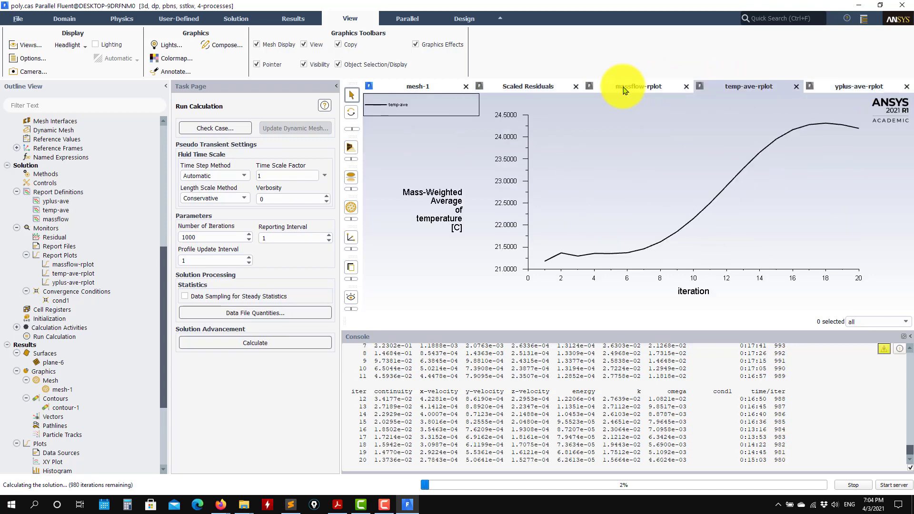
click(523, 90)
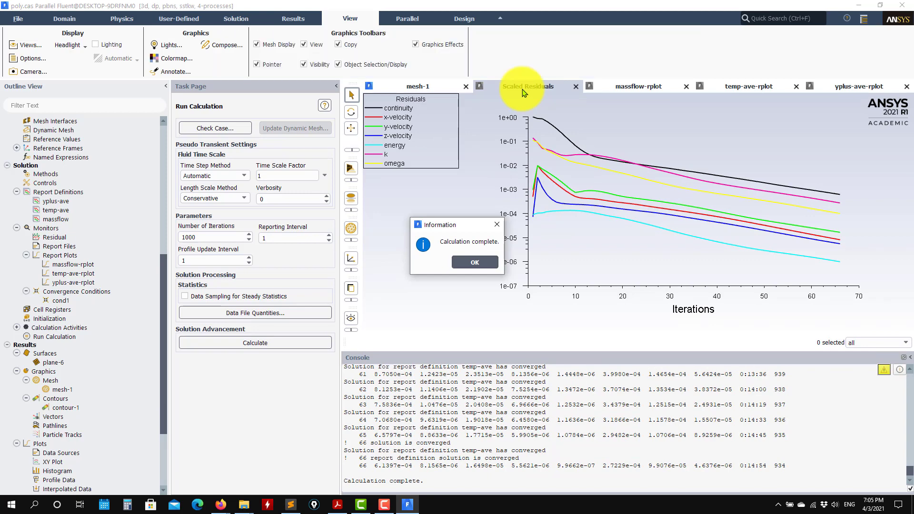
click(477, 267)
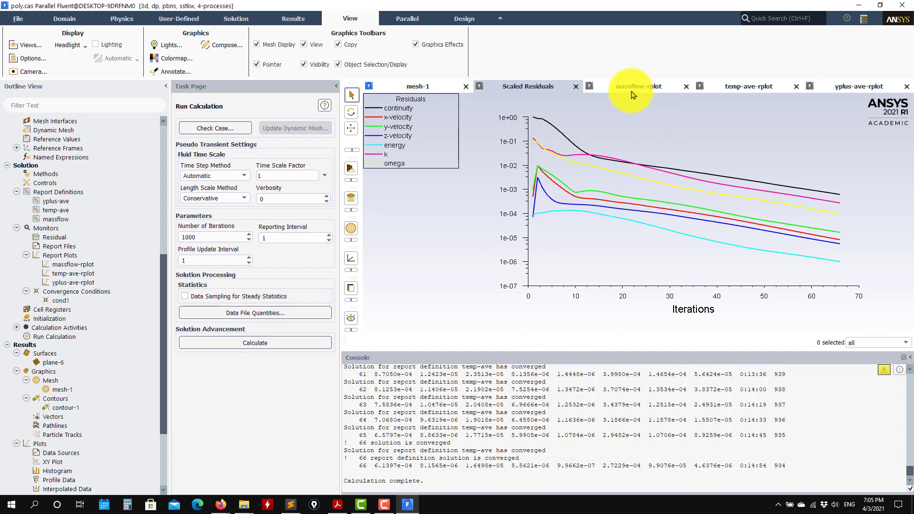
Examine the final temp-ave, massflow and yplus-ave report plots, and review the scaled residuals for convergence
click(758, 89)
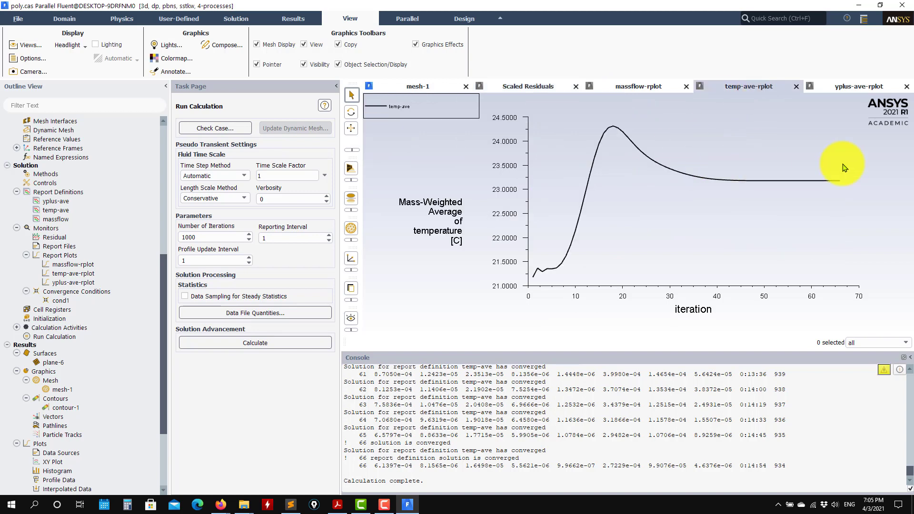
click(849, 92)
click(632, 93)
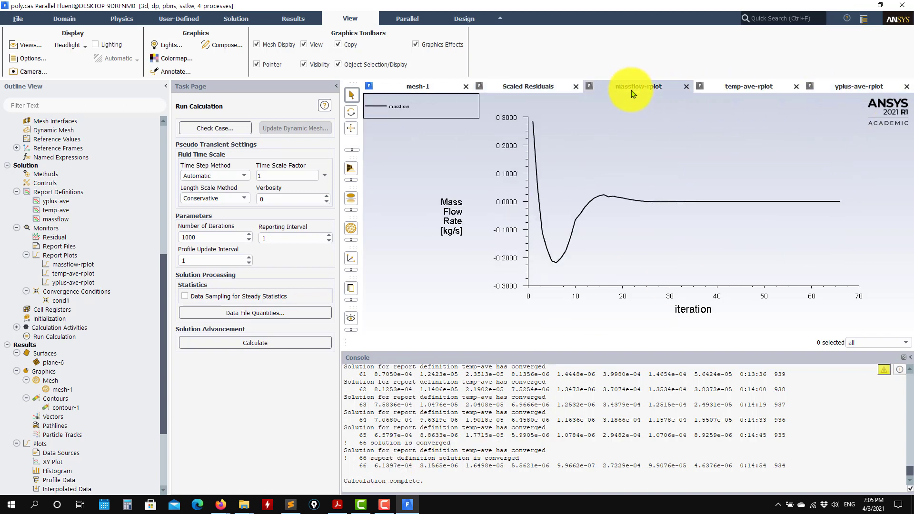
click(845, 87)
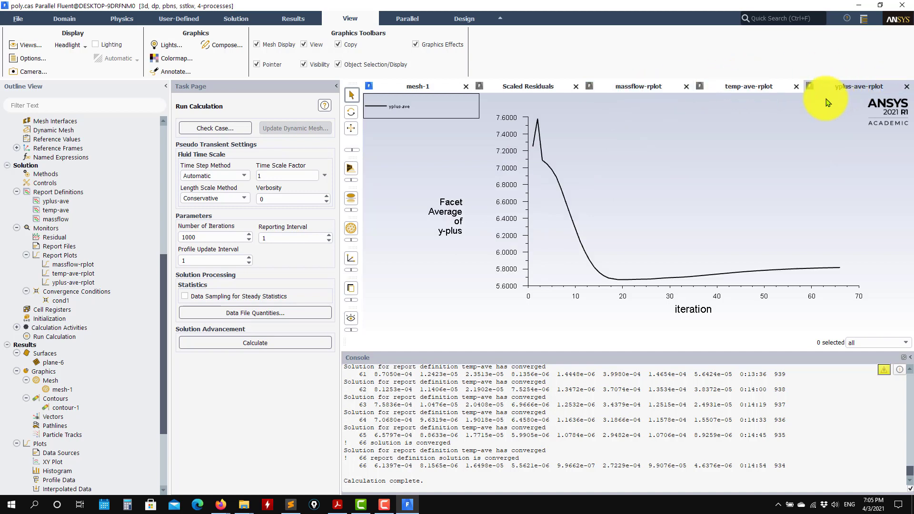
click(759, 90)
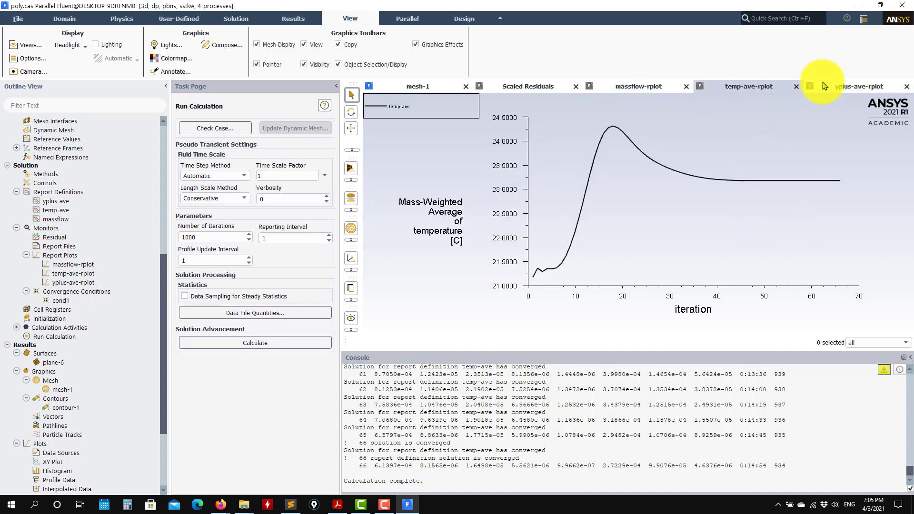
click(850, 95)
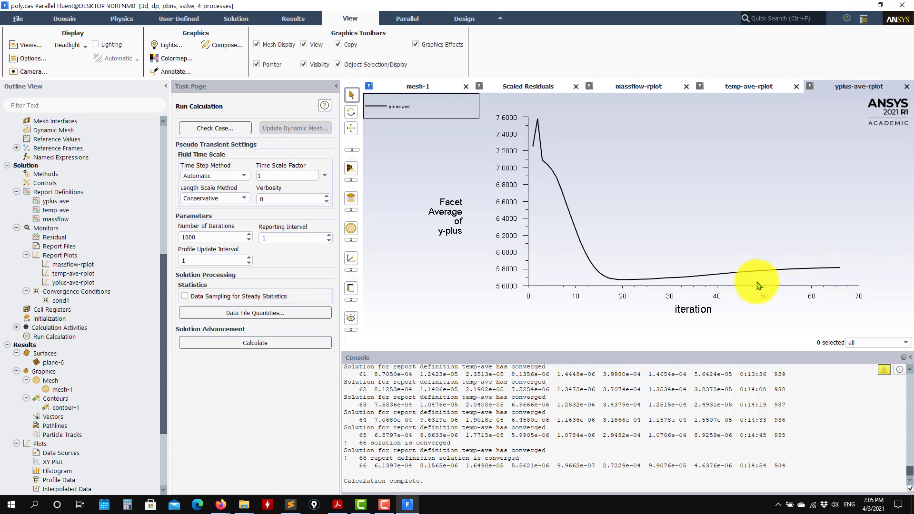
click(517, 96)
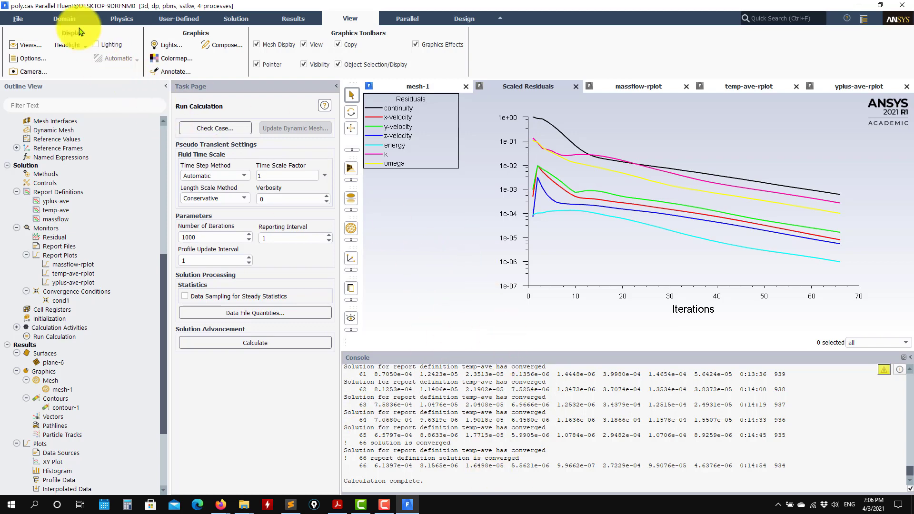
Evaluate the mesh quality of the polyhedral mesh and mark the minimum orthogonal quality in the console
click(67, 19)
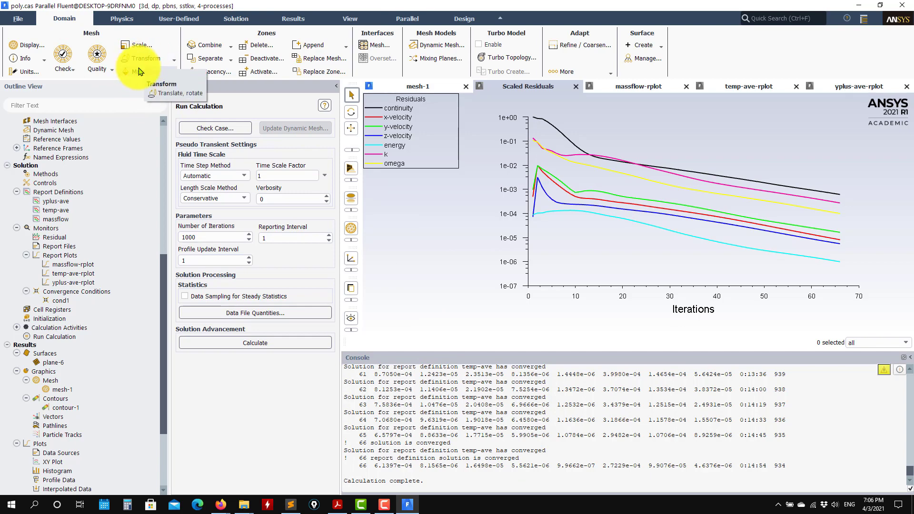
click(111, 71)
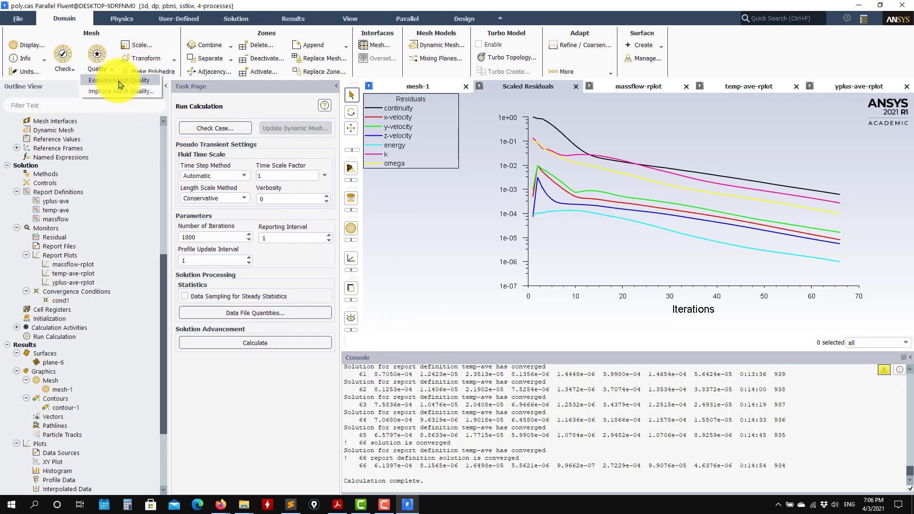
click(119, 81)
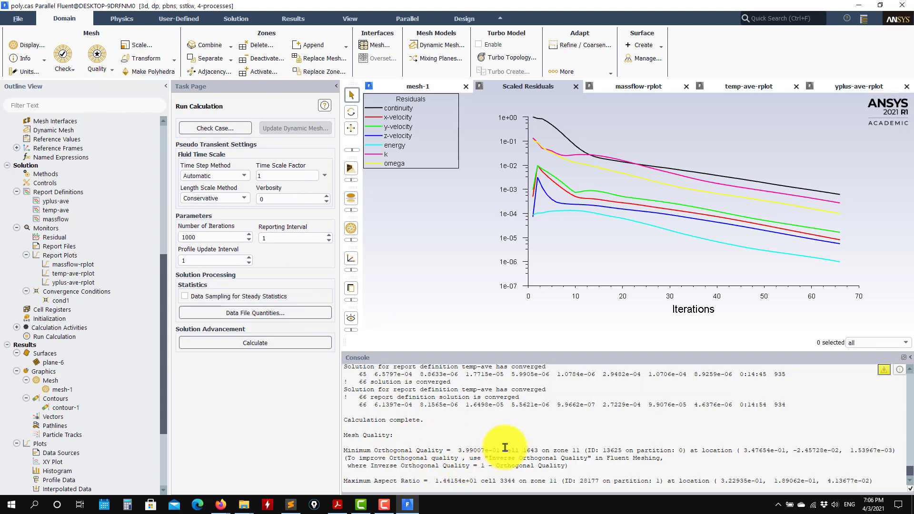
drag(504, 450, 447, 450)
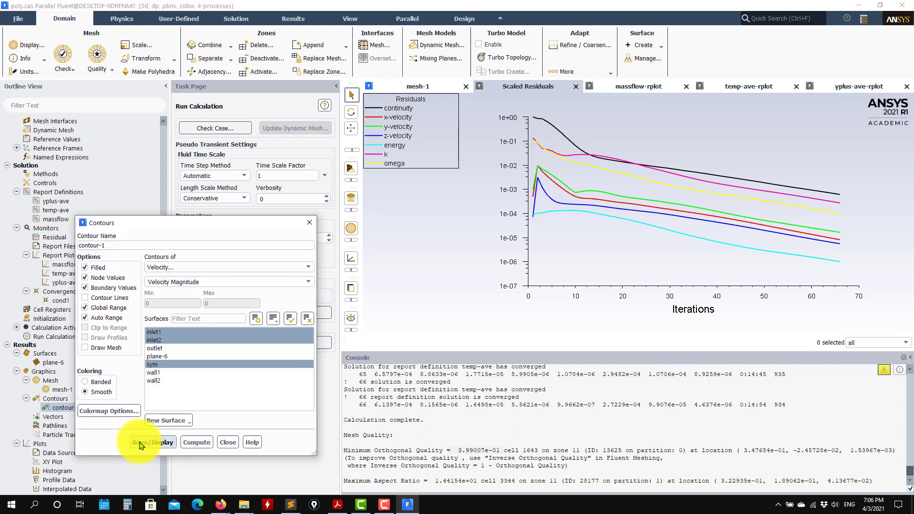
Display contour-1 as filled velocity magnitude contours on inlet1, inlet2 and sym, and inspect the flow at the bend
click(151, 442)
middle_drag(692, 242, 863, 254)
scroll(656, 267, down, 5)
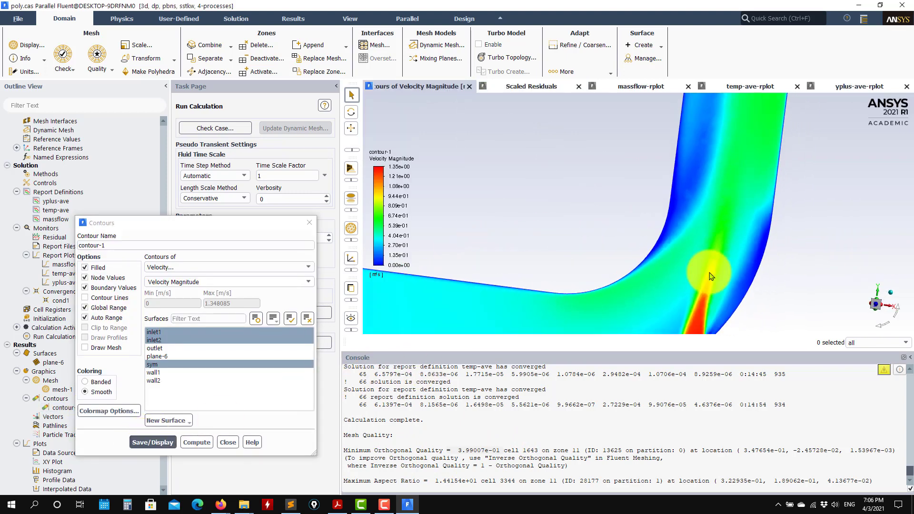
Switch contour-1 to Static Temperature, redisplay the contours, and close the contour settings
click(309, 269)
click(308, 267)
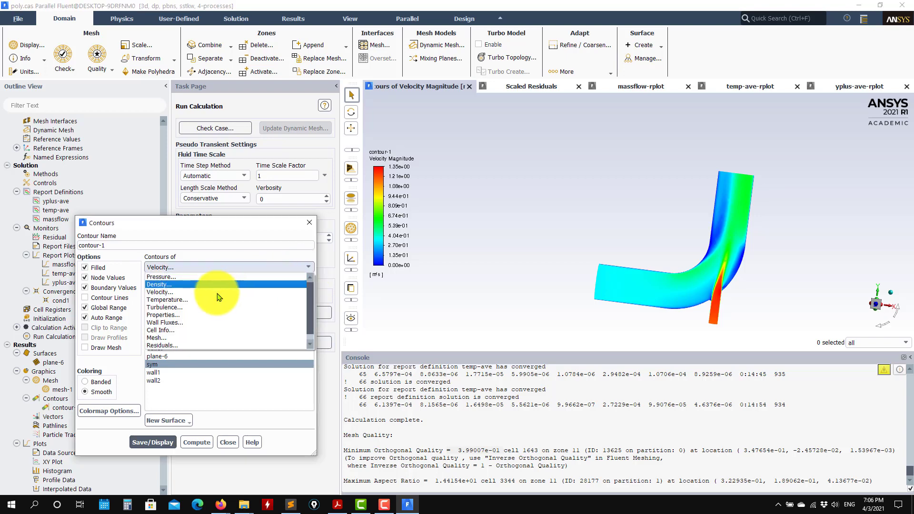
click(204, 245)
click(153, 442)
middle_drag(748, 269, 464, 275)
click(225, 442)
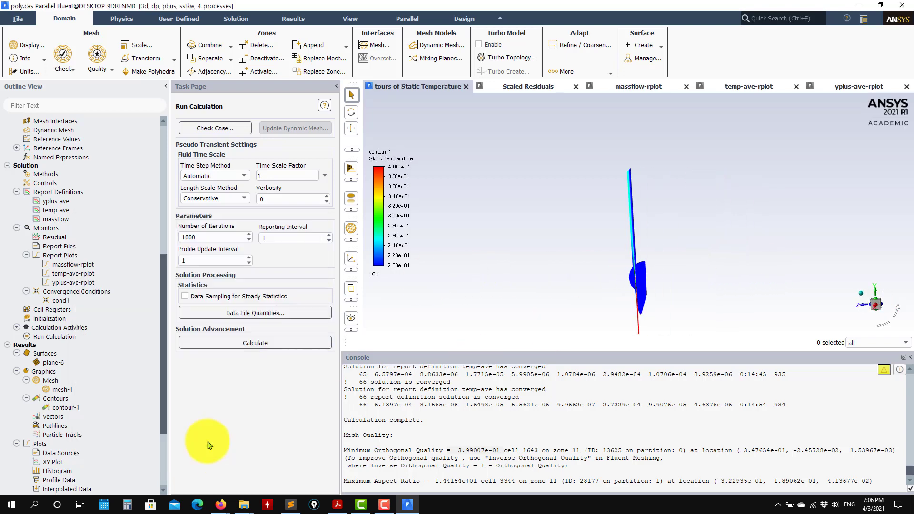
Create pathlines-1 released from inlet1 and inlet2, coloured by Particle ID, and display the pathlines
double_click(46, 427)
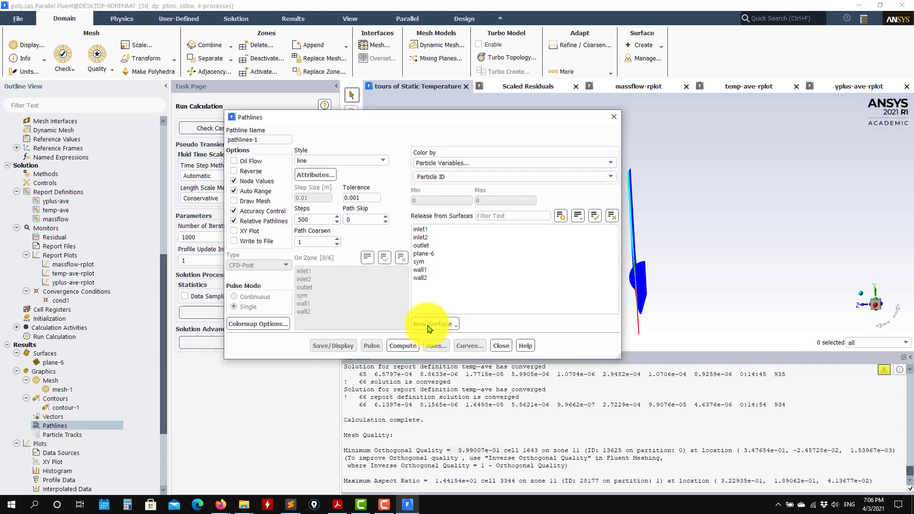
click(421, 229)
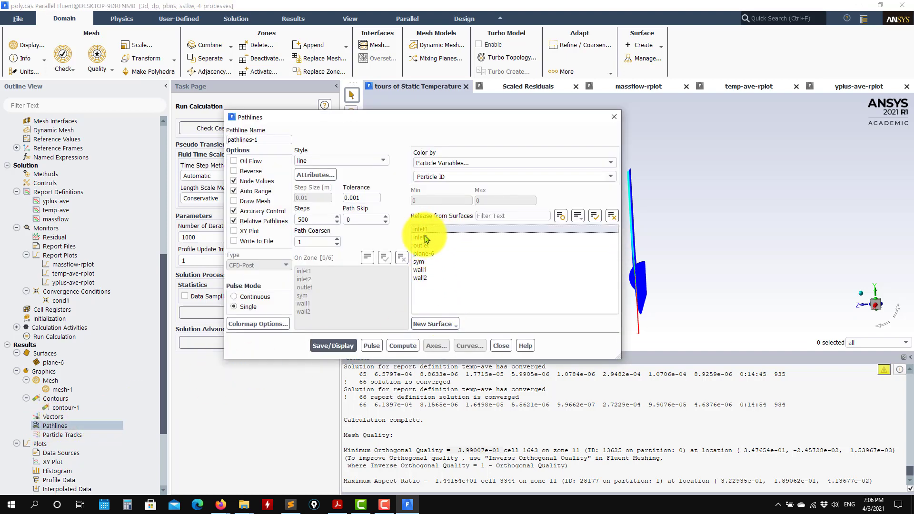
click(420, 237)
click(328, 346)
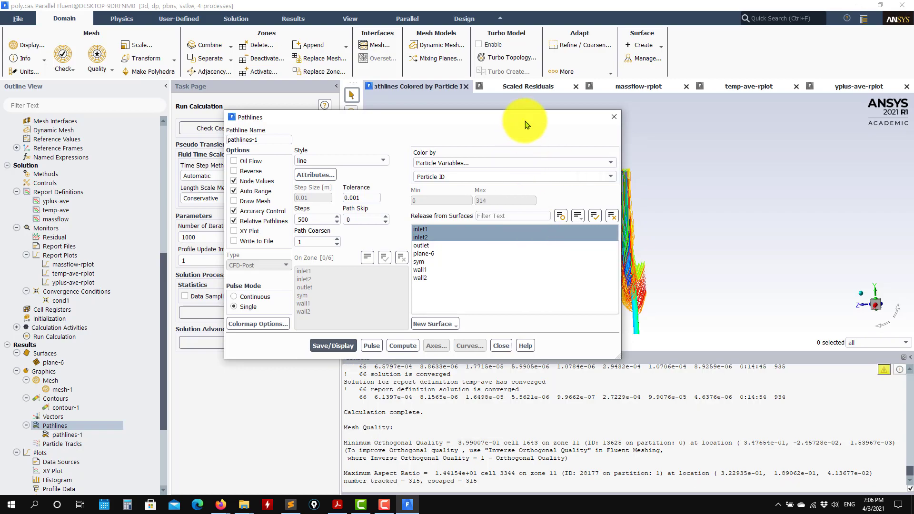
Inspect the pathlines through the bend and where the small inlet joins the main pipe, and close the pathline settings
drag(525, 120, 360, 133)
drag(604, 290, 899, 255)
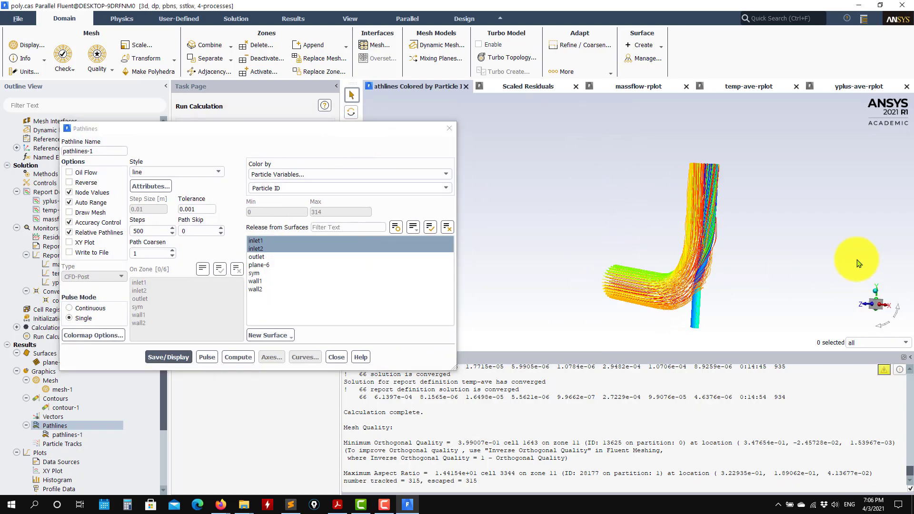
scroll(748, 306, up, 5)
drag(707, 228, 727, 242)
scroll(733, 243, down, 5)
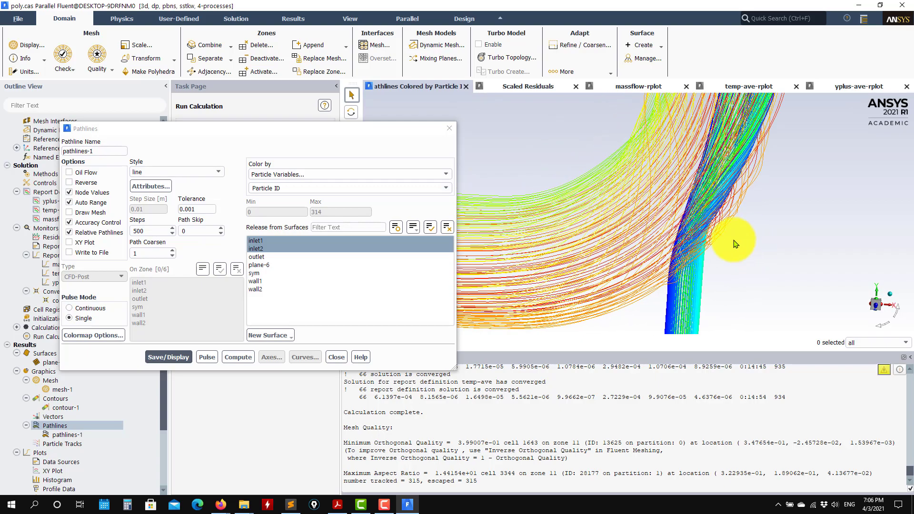
drag(709, 245, 475, 315)
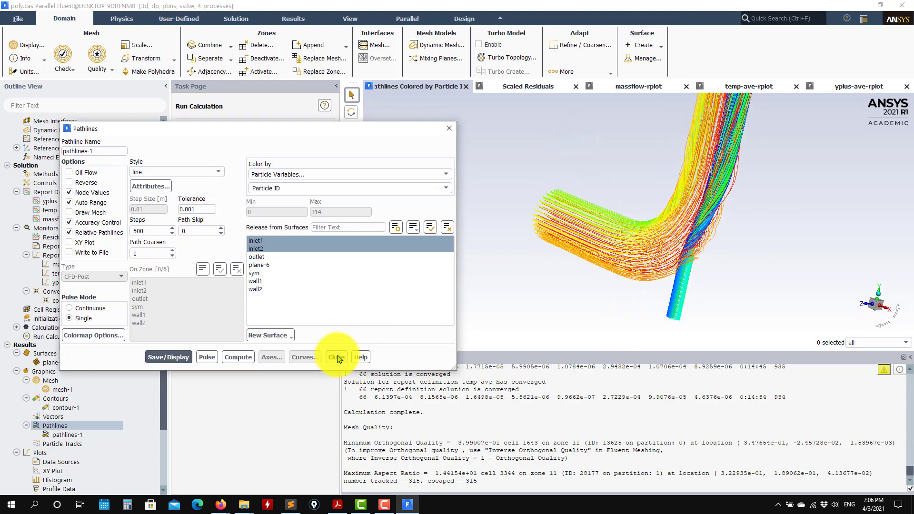
click(336, 357)
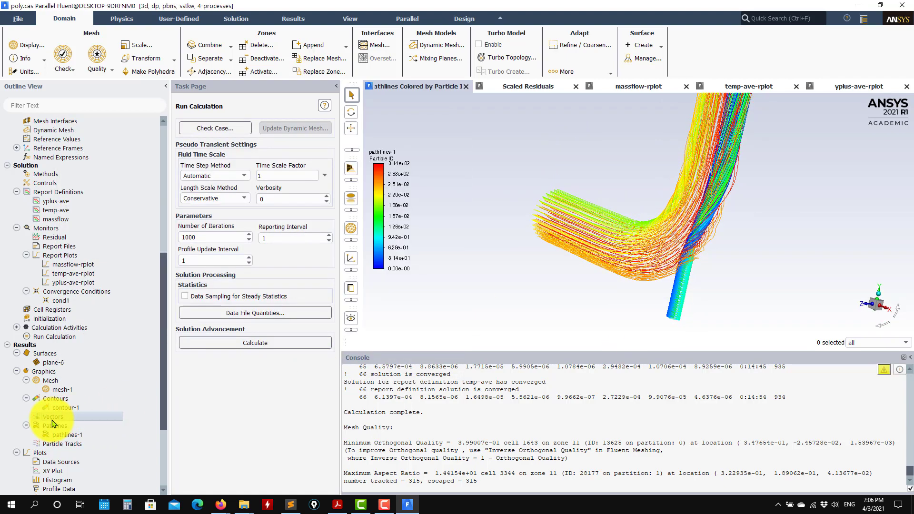
Create vector-1 with velocity vectors on sym coloured by velocity magnitude, inspect the small inlet's jet, and close the vector settings
right_click(53, 423)
click(69, 427)
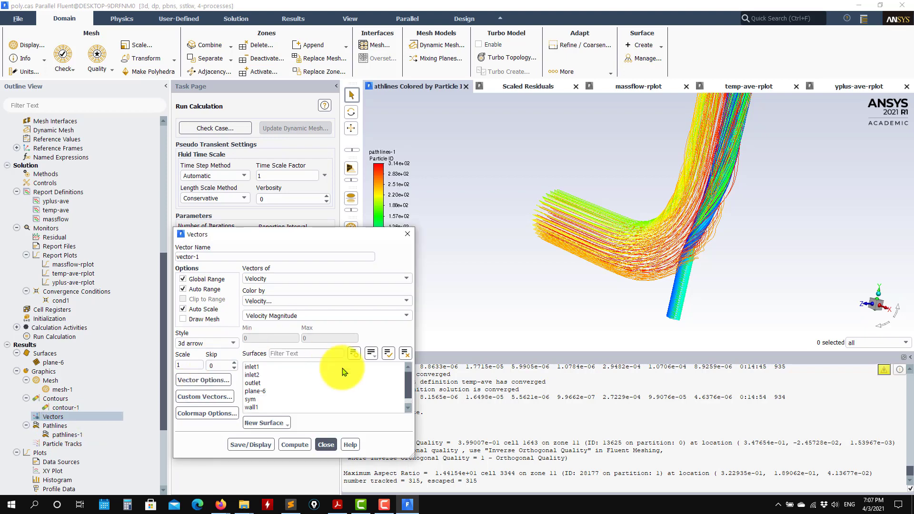
scroll(276, 395, down, 2)
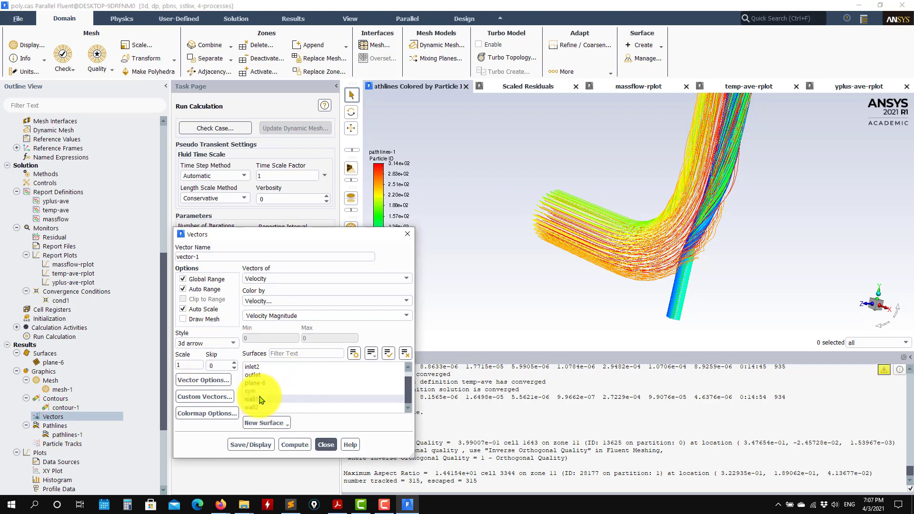
click(254, 391)
click(251, 445)
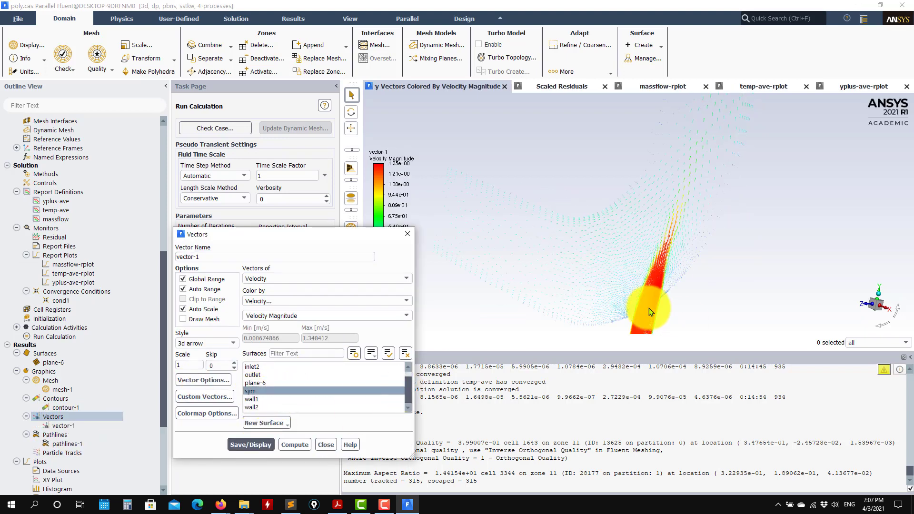
scroll(649, 307, up, 8)
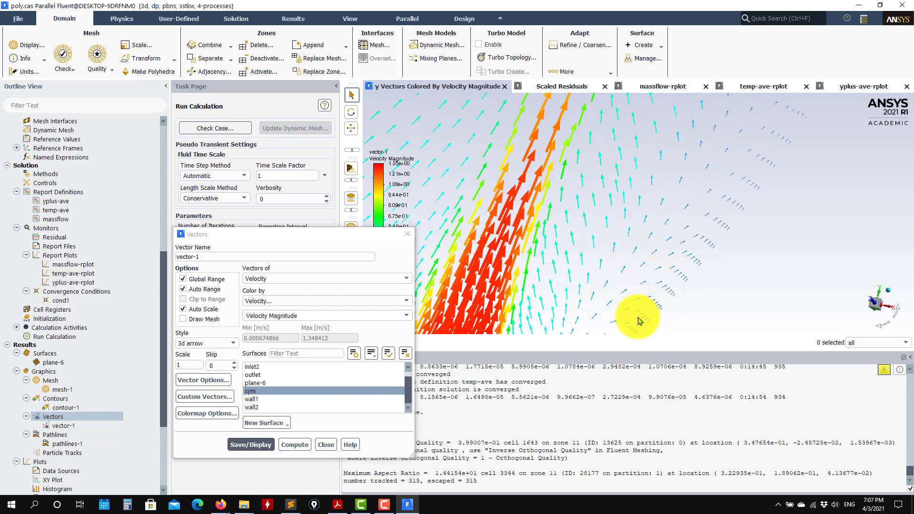
scroll(637, 309, down, 8)
click(326, 444)
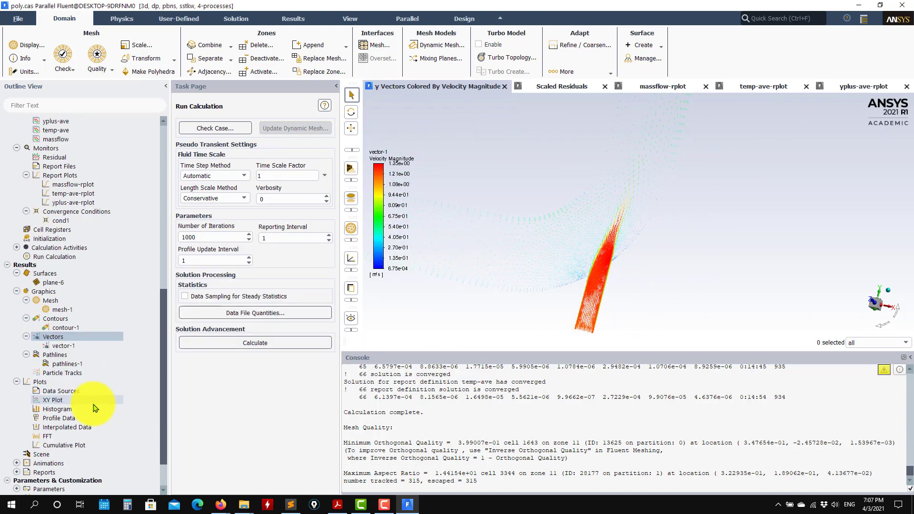
Create contour-2 with filled Static Temperature contours on wall1 and wall2, and inspect the outer wall of the elbow
scroll(81, 428, down, 5)
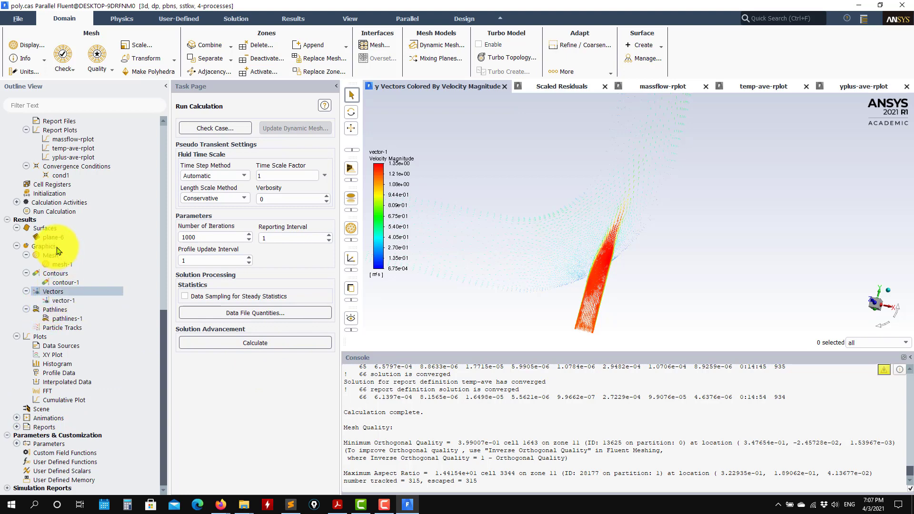
right_click(61, 278)
click(98, 284)
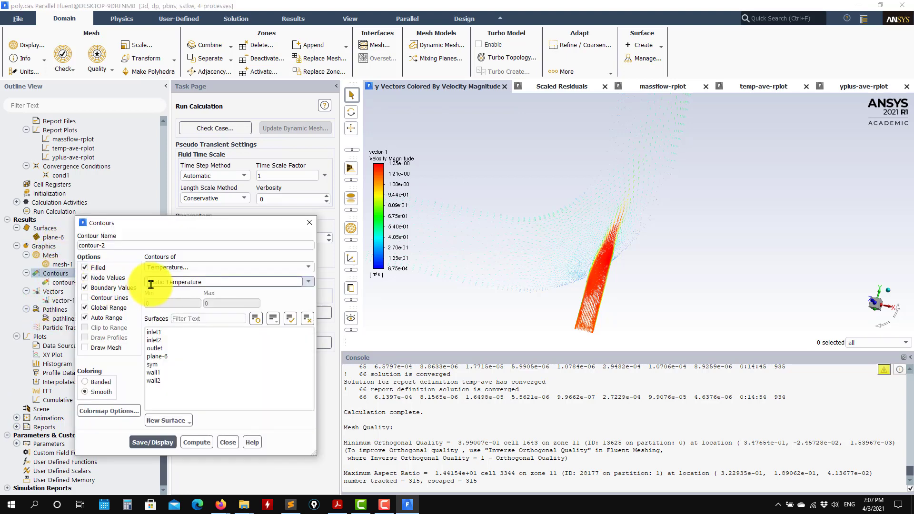
click(155, 372)
click(155, 380)
click(152, 442)
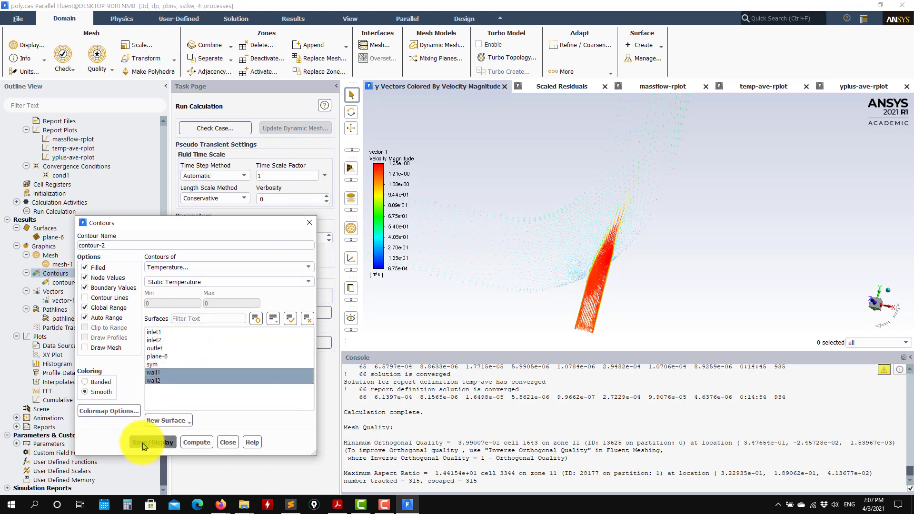
drag(661, 275, 426, 283)
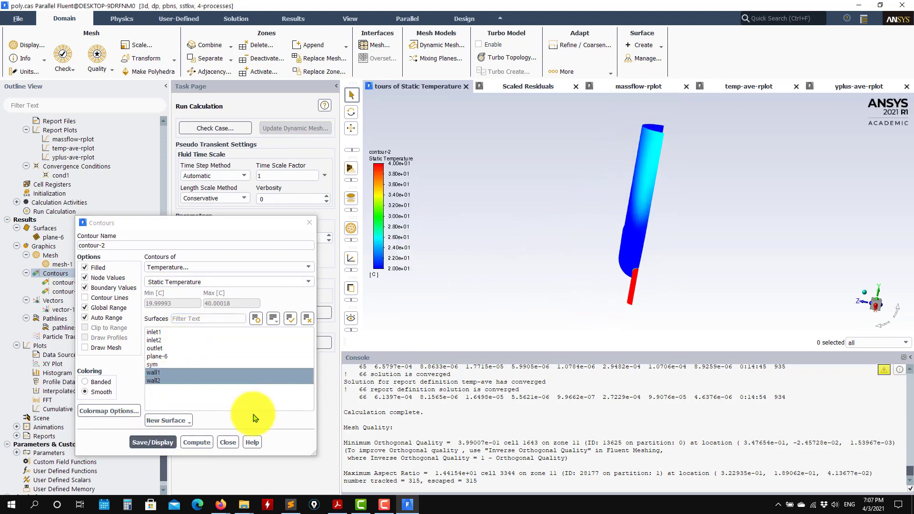
Close the contour settings, and redisplay the saved contour-1 and contour-2 temperature plots in turn
click(227, 442)
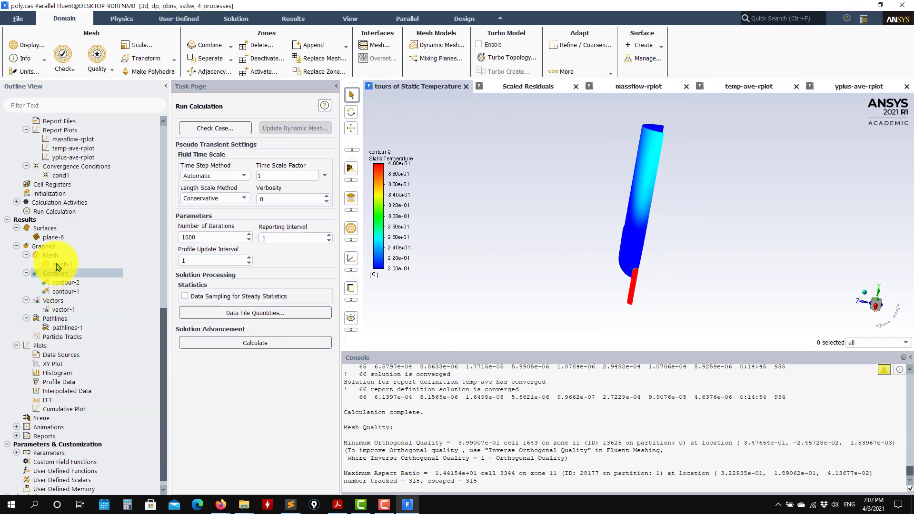
double_click(71, 291)
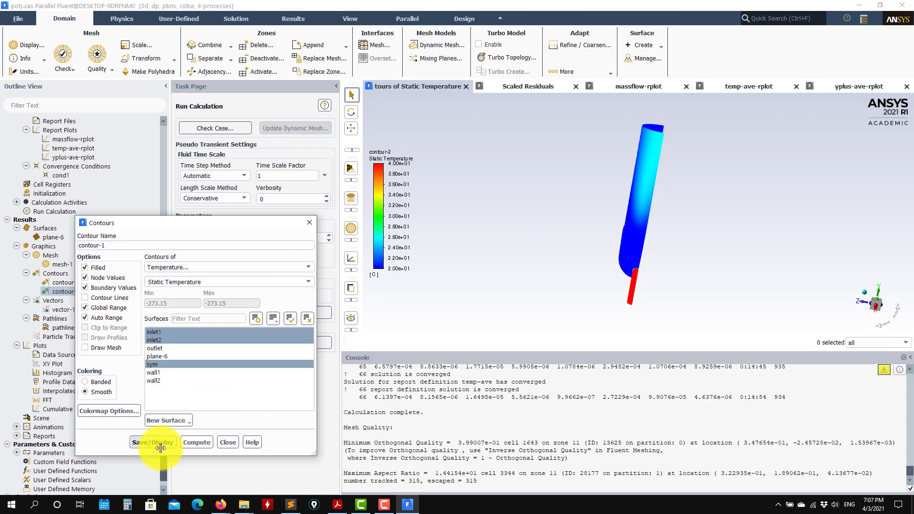
click(152, 442)
click(228, 442)
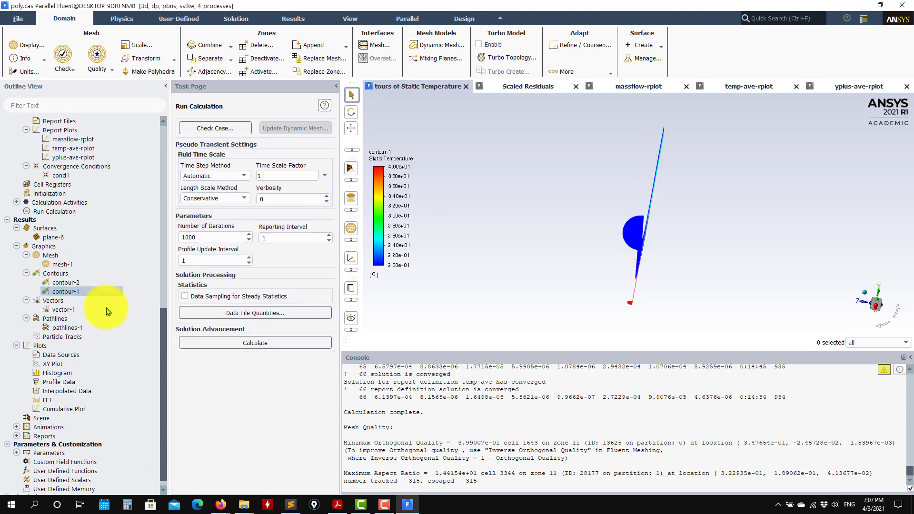
double_click(66, 283)
click(157, 442)
click(228, 443)
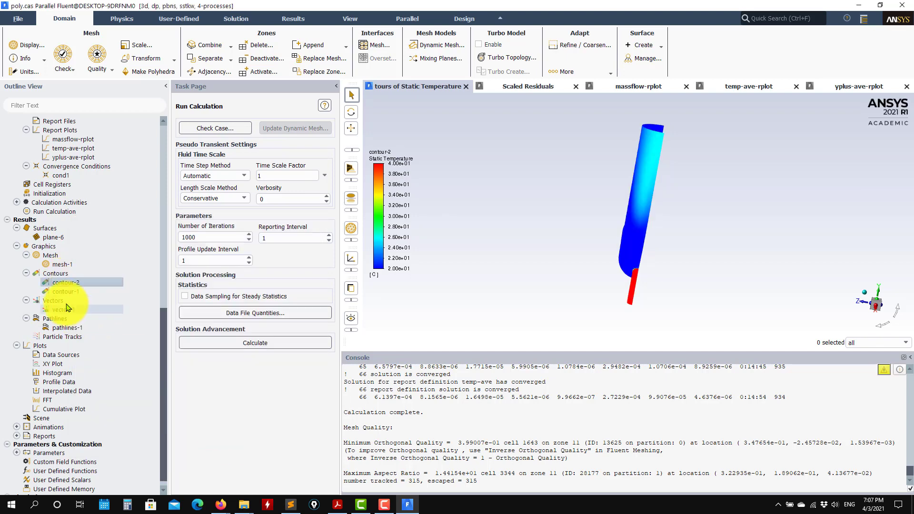
Redisplay the saved vector-1 plot, close its settings, and view the velocity vectors on the symmetry plane
double_click(63, 309)
click(269, 444)
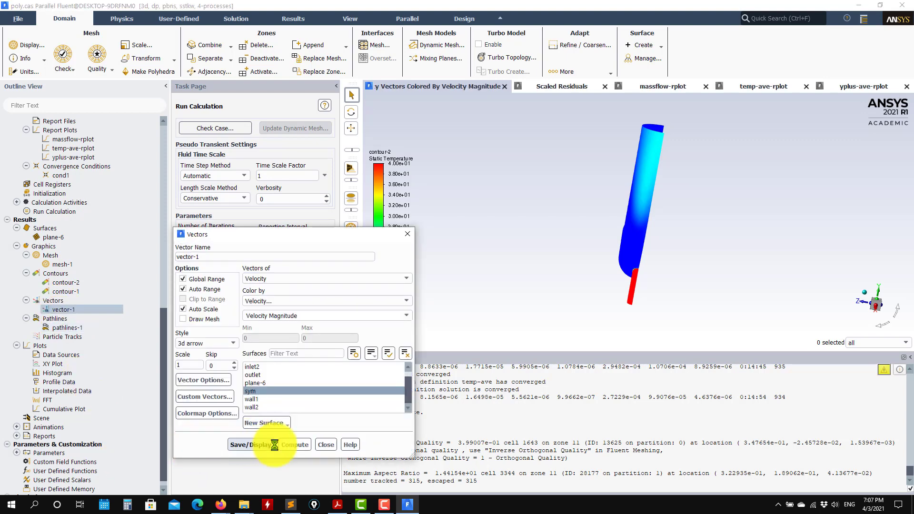
click(327, 445)
drag(657, 301, 614, 228)
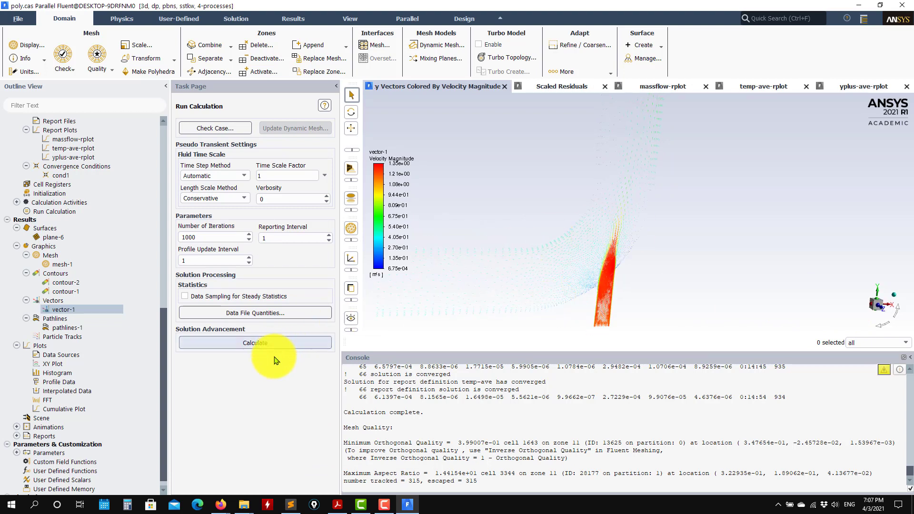
Create scene-1 combining contour-1 and vector-1, display it, and zoom in on the small inlet's jet
double_click(41, 419)
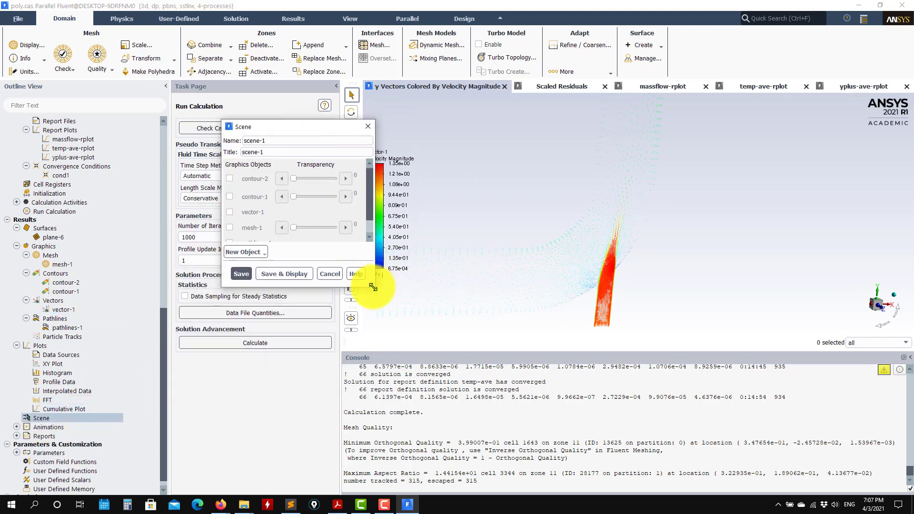
drag(373, 287, 405, 417)
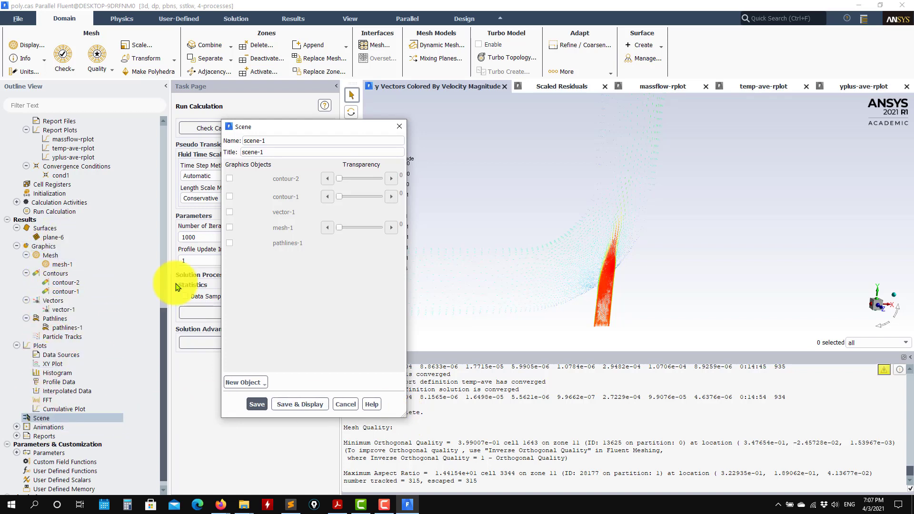
drag(302, 130, 167, 100)
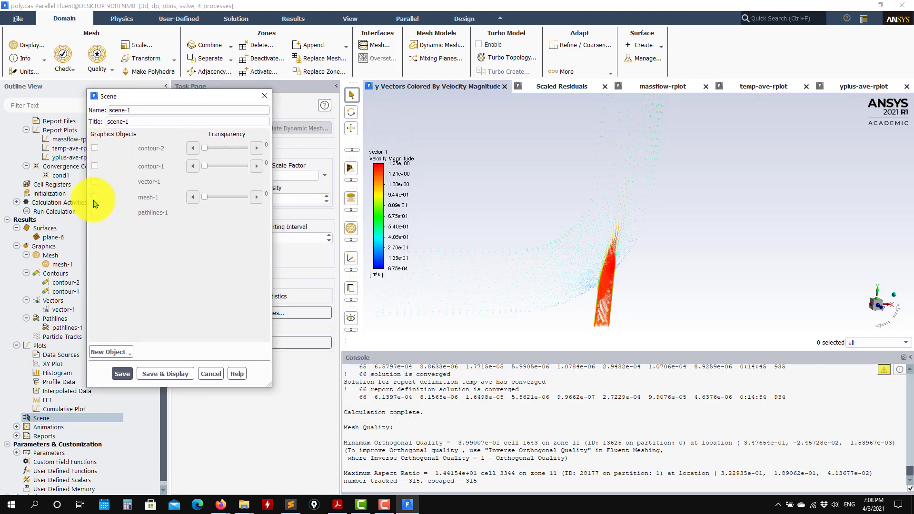
click(94, 166)
click(157, 374)
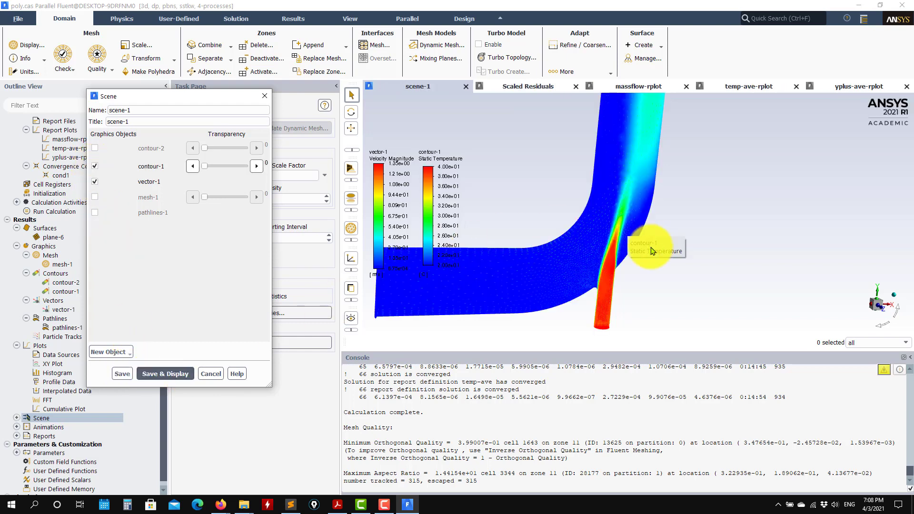
scroll(655, 279, up, 10)
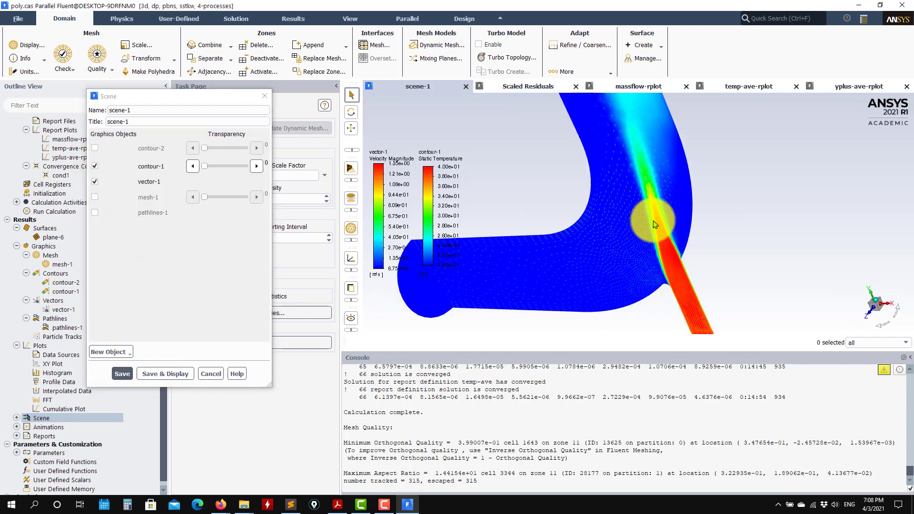
scroll(683, 207, up, 3)
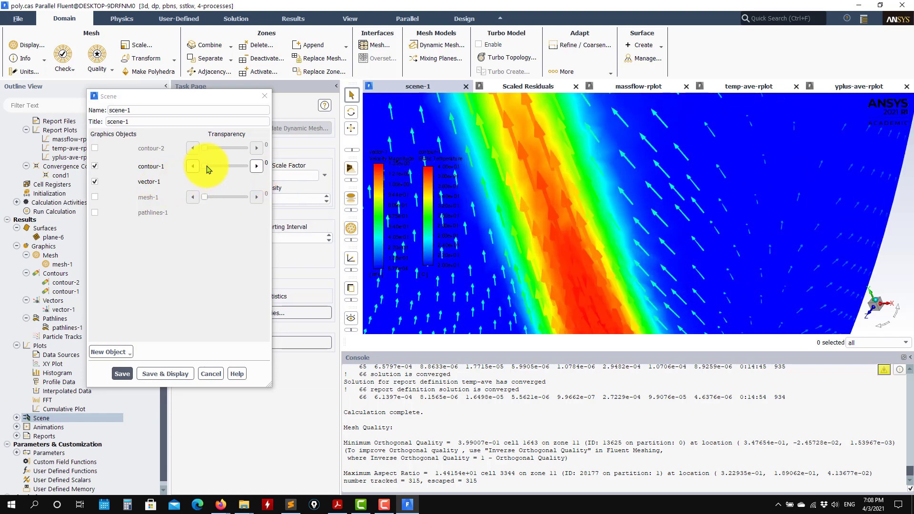
Set contour-1's transparency in scene-1 to 58, redisplay the scene, and inspect the vectors over the jet
drag(206, 166, 238, 166)
click(128, 376)
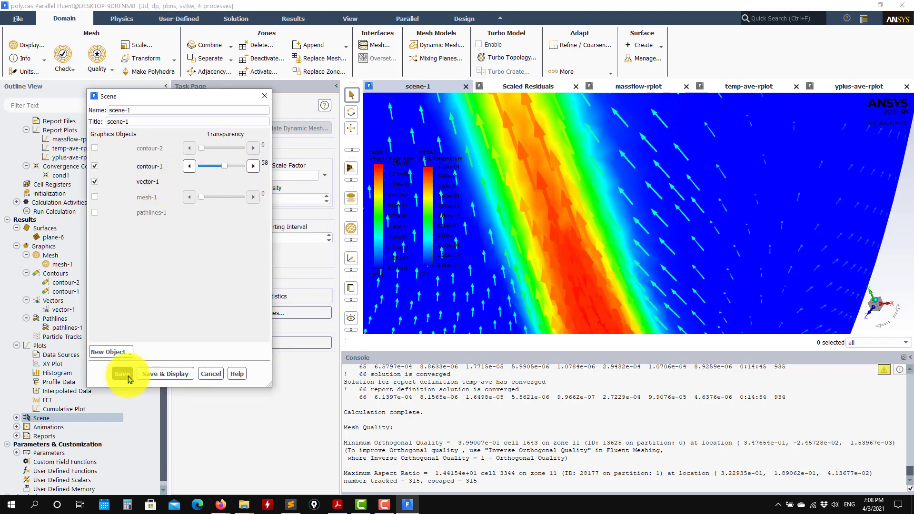
scroll(567, 233, down, 6)
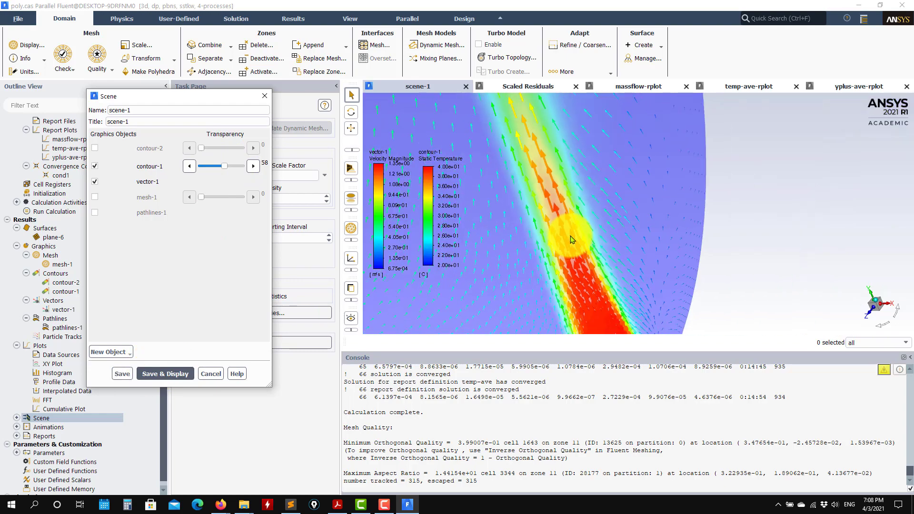
middle_drag(580, 247, 736, 200)
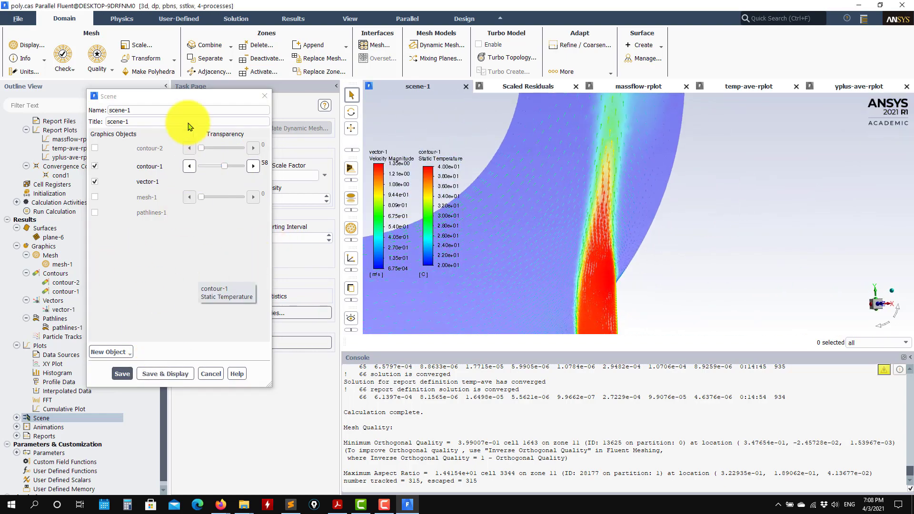
Add pathlines-1 to scene-1, display the combined scene, inspect it around the bend, and close the scene settings
drag(196, 102, 416, 101)
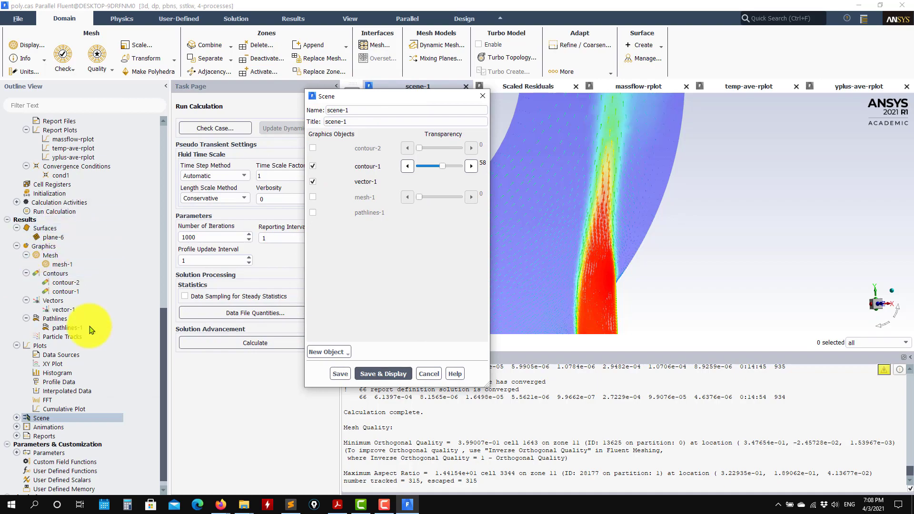
click(313, 213)
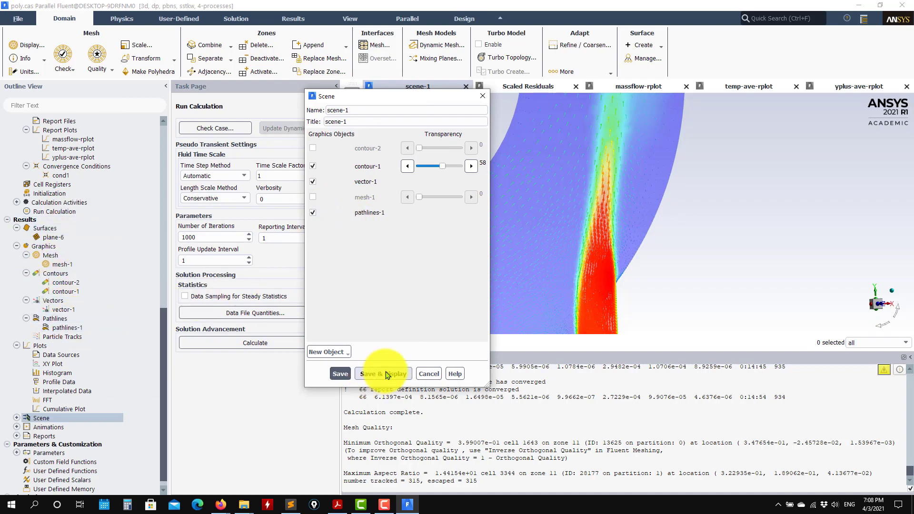
click(383, 374)
drag(717, 259, 780, 255)
scroll(629, 245, down, 5)
scroll(666, 181, up, 3)
drag(667, 179, 355, 388)
click(429, 373)
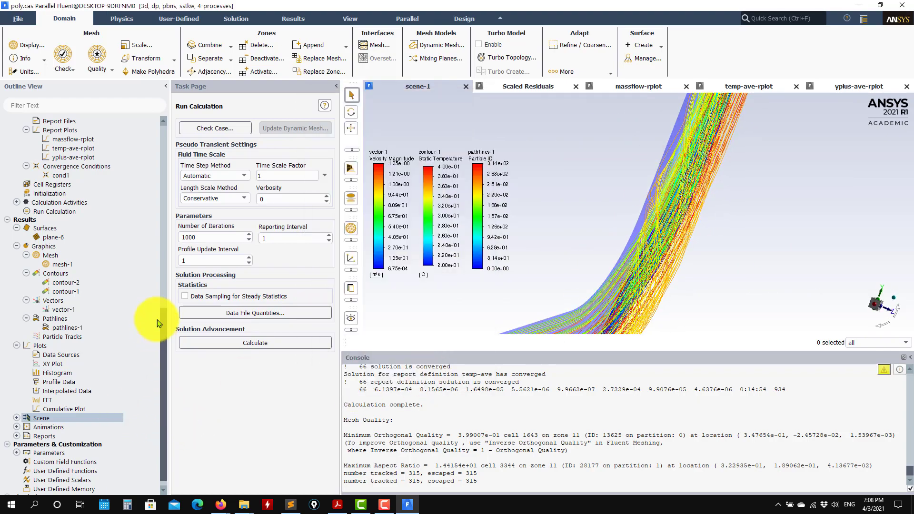
Switch to the Firefox course page to view the tutorial's videos and supporting downloads, and return to Fluent
drag(165, 333, 187, 431)
mouse_move(221, 504)
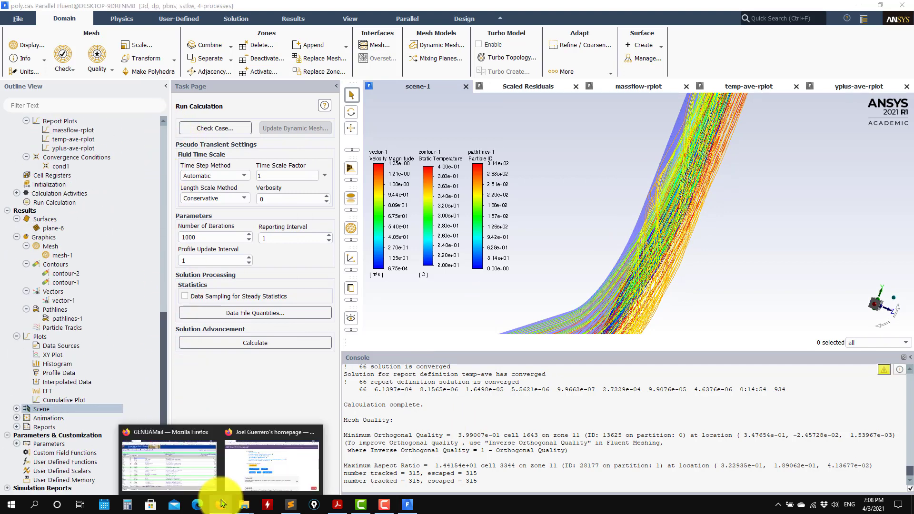
click(275, 453)
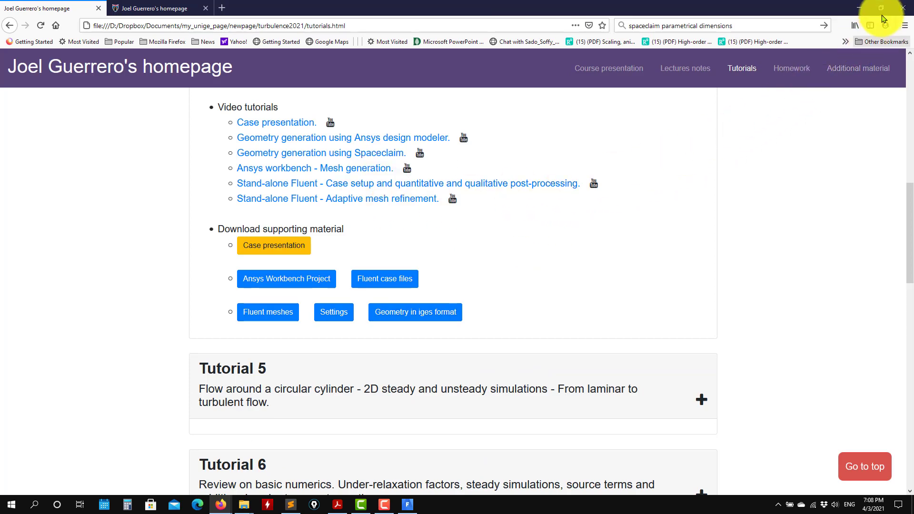
click(859, 7)
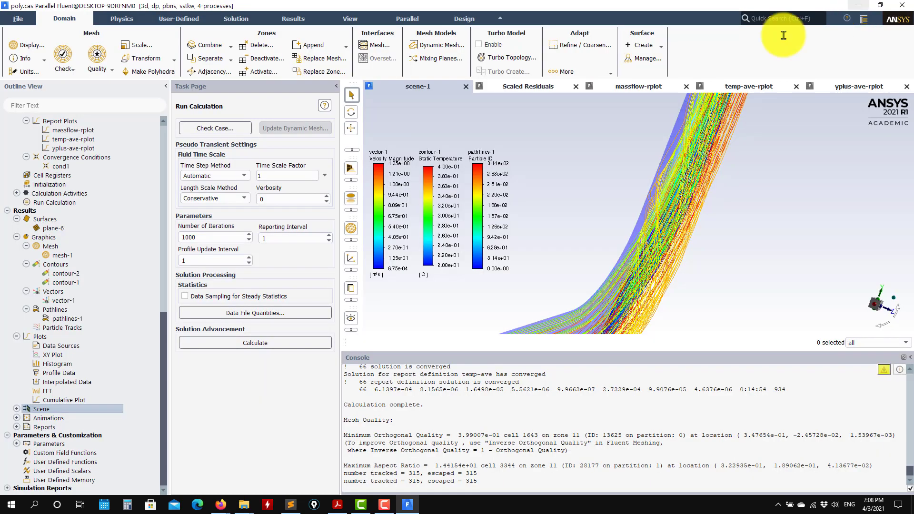
Inspect the whole elbow in scene-1 with its contours, vectors and pathlines from different angles
scroll(662, 240, down, 6)
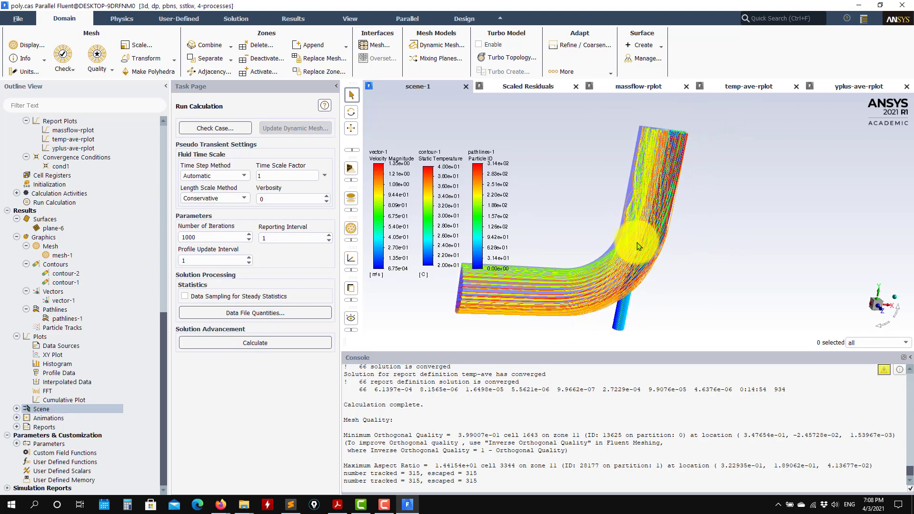
scroll(665, 248, up, 3)
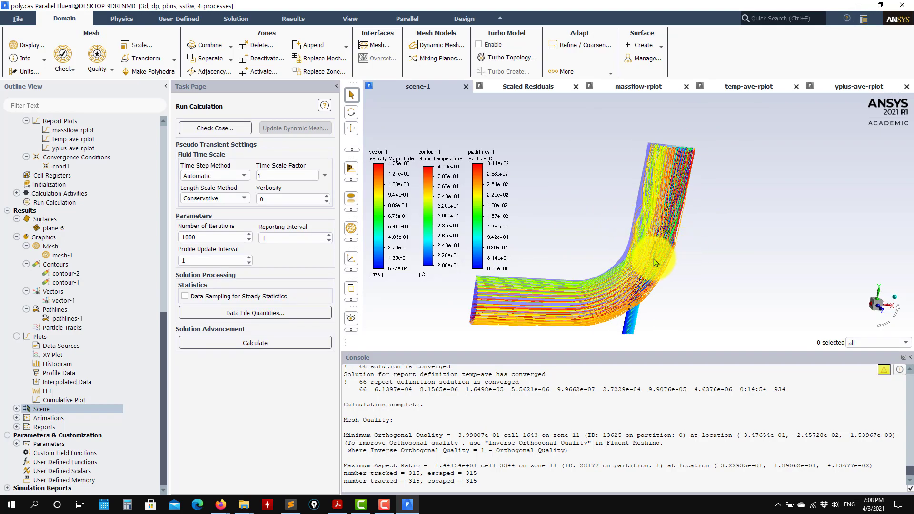
drag(644, 270, 637, 209)
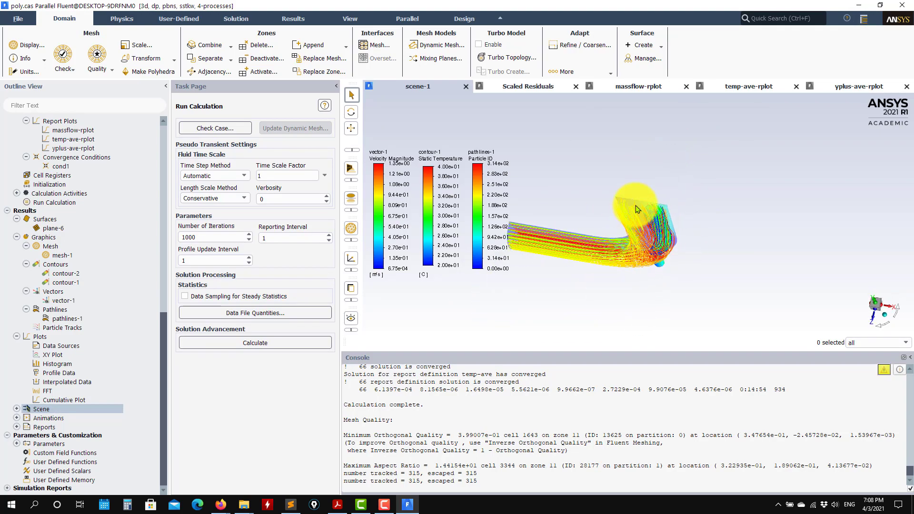